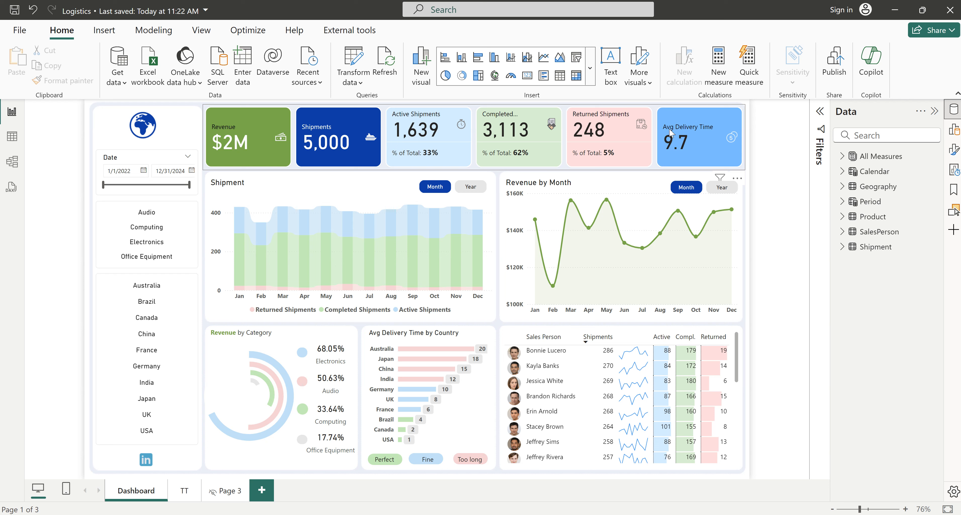
Step: Preview the finished dashboard's Shipment chart by year, return it to the Month view, and examine the Revenue by Month chart
{"action": "left_click", "coordinate": [146, 229]}
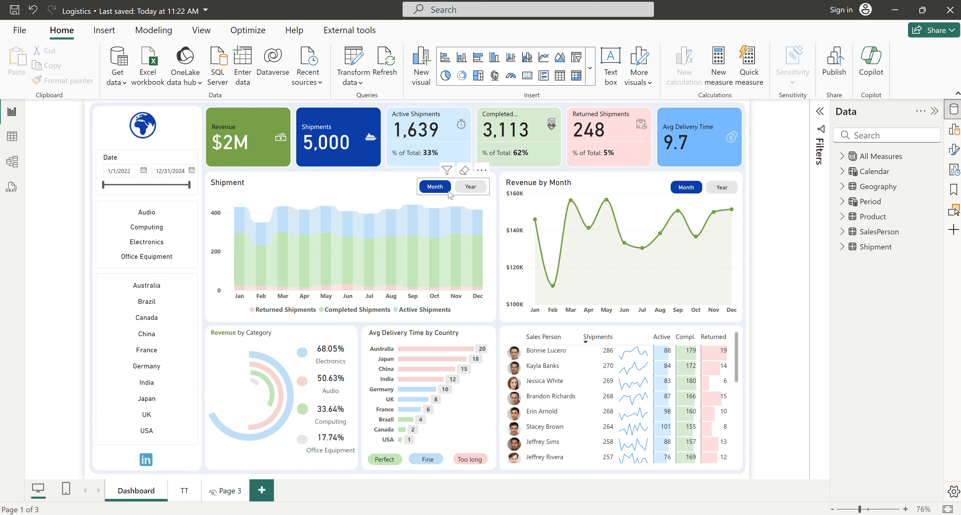
{"action": "left_click", "coordinate": [470, 188]}
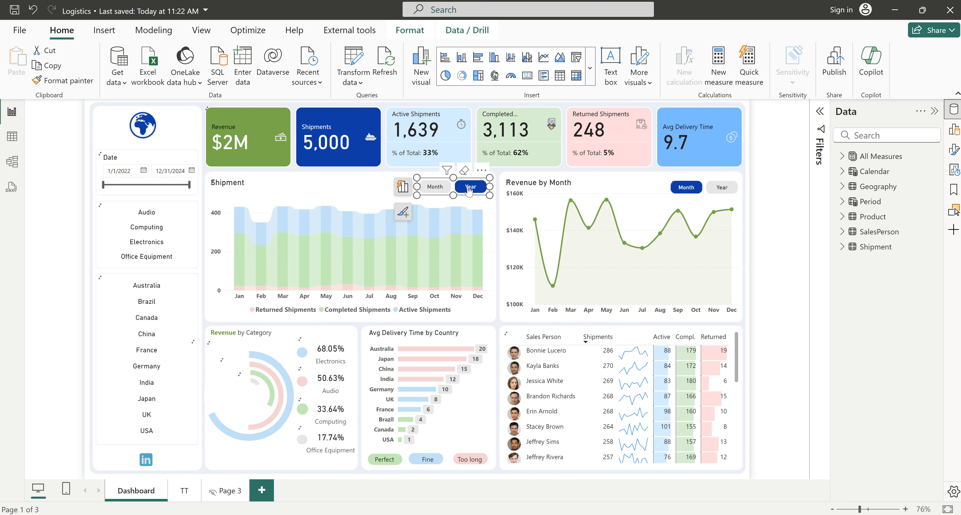
{"action": "left_click", "coordinate": [438, 187]}
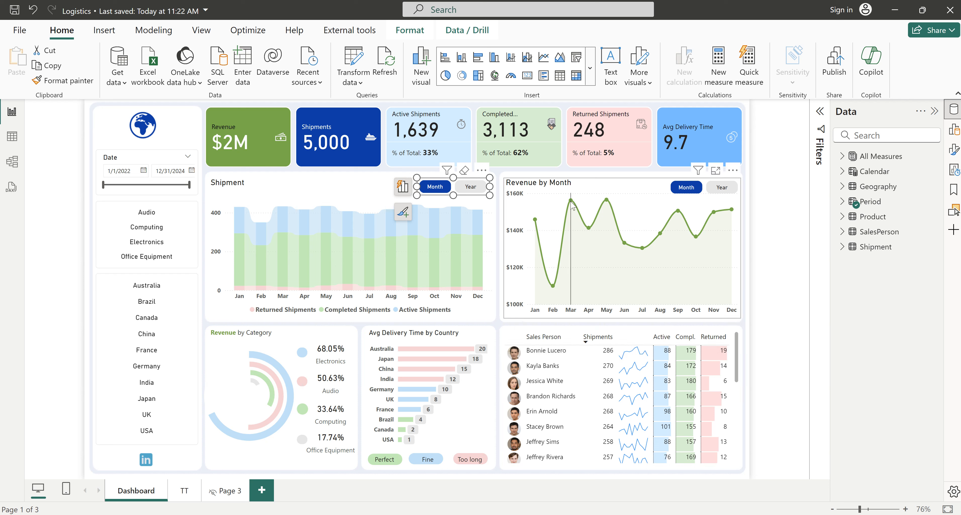
{"action": "mouse_move", "coordinate": [572, 204]}
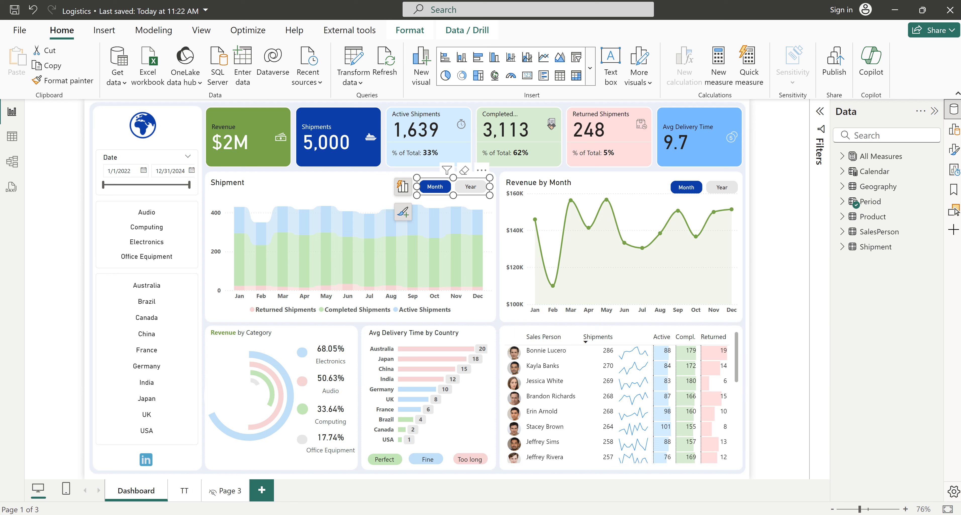
Step: Switch to the blank untitled Power BI Desktop report
{"action": "mouse_move", "coordinate": [573, 514]}
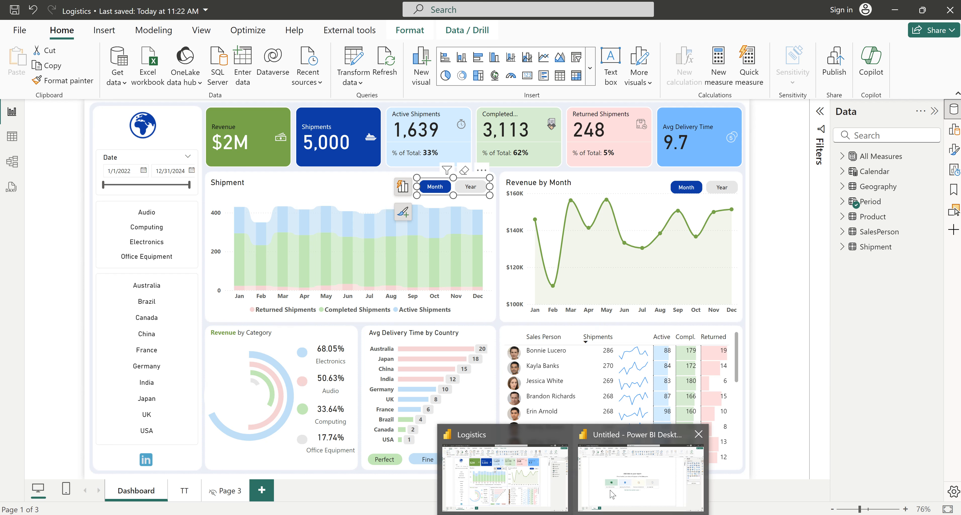
{"action": "left_click", "coordinate": [604, 514]}
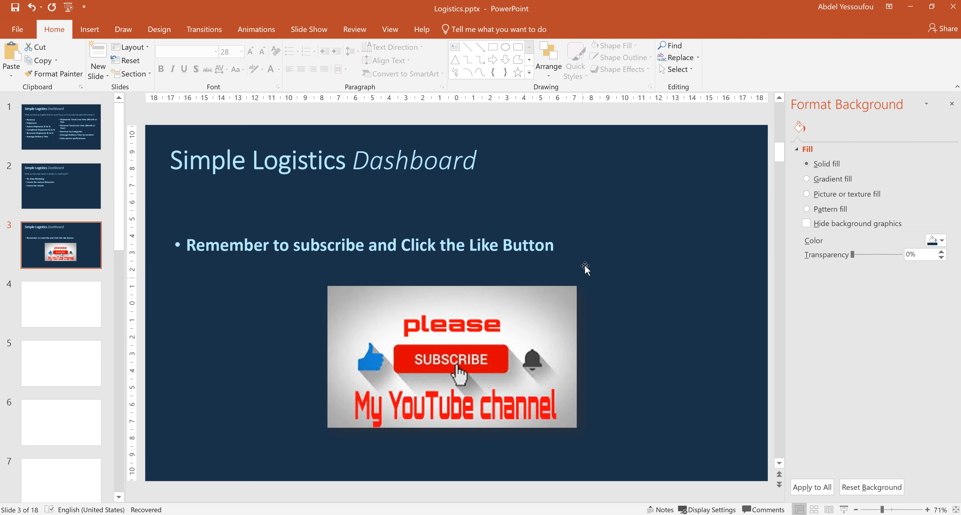
{"action": "left_click", "coordinate": [911, 11]}
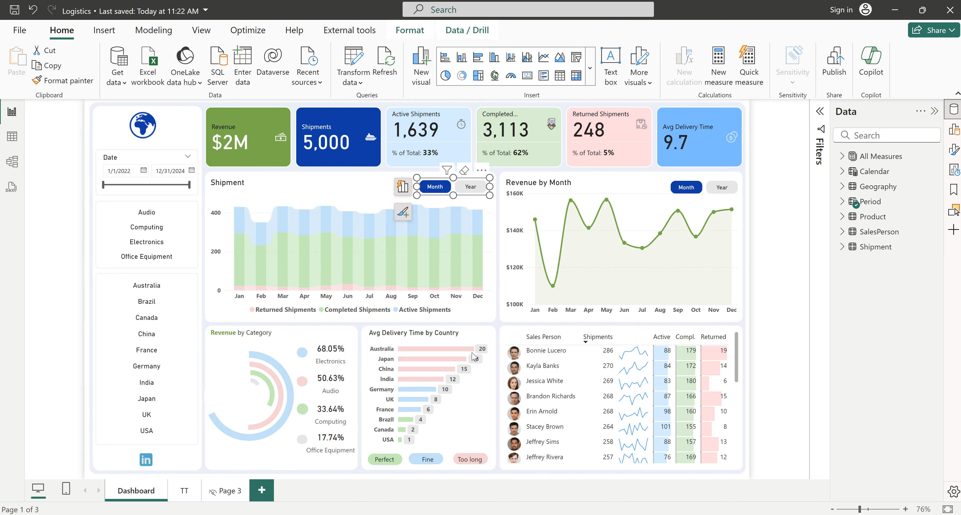
{"action": "mouse_move", "coordinate": [573, 514]}
{"action": "left_click", "coordinate": [626, 479]}
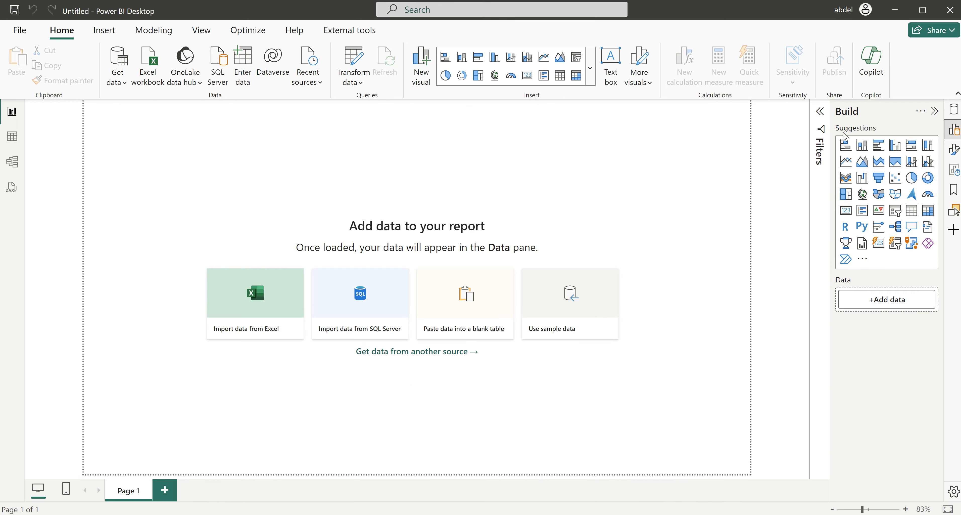
Step: Import Country.csv as a Text/CSV source into Power Query for transformation and promote its first row to headers
{"action": "left_click", "coordinate": [116, 84]}
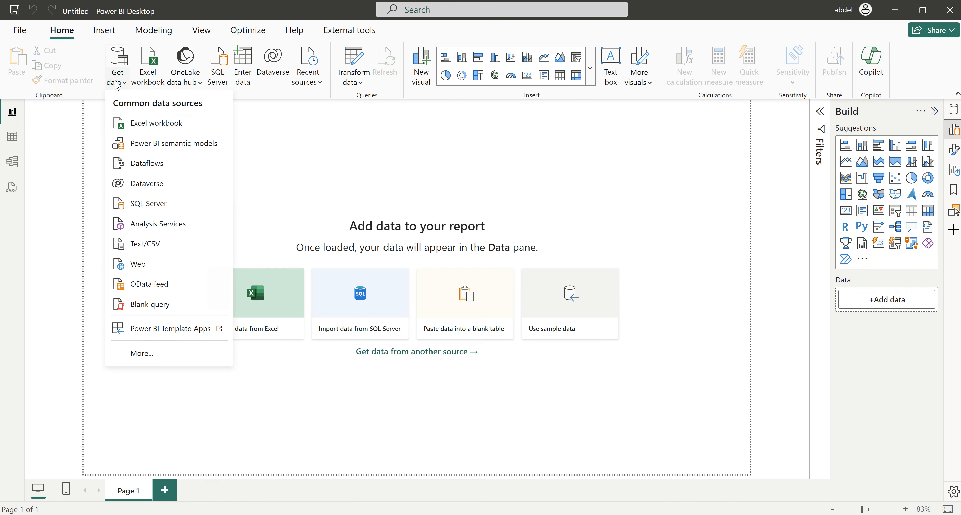
{"action": "left_click", "coordinate": [154, 247]}
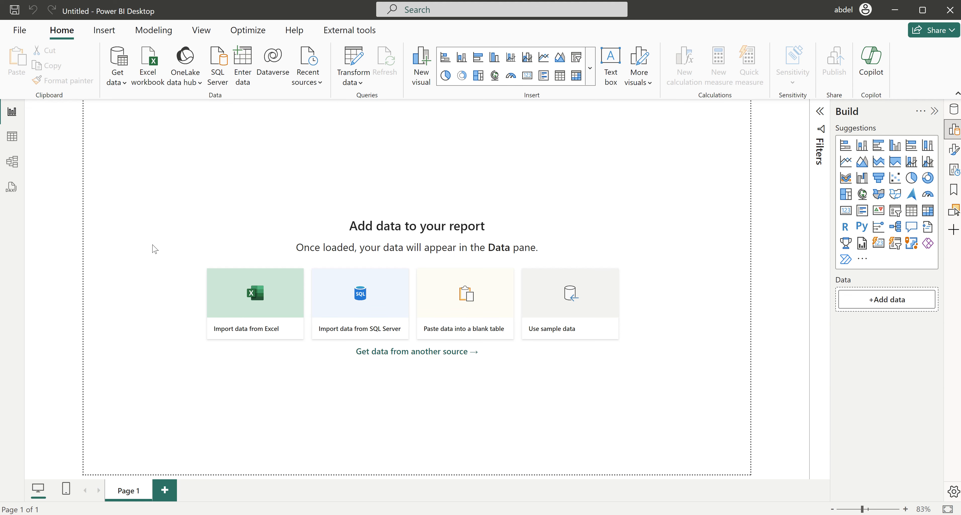
{"action": "left_click", "coordinate": [156, 93]}
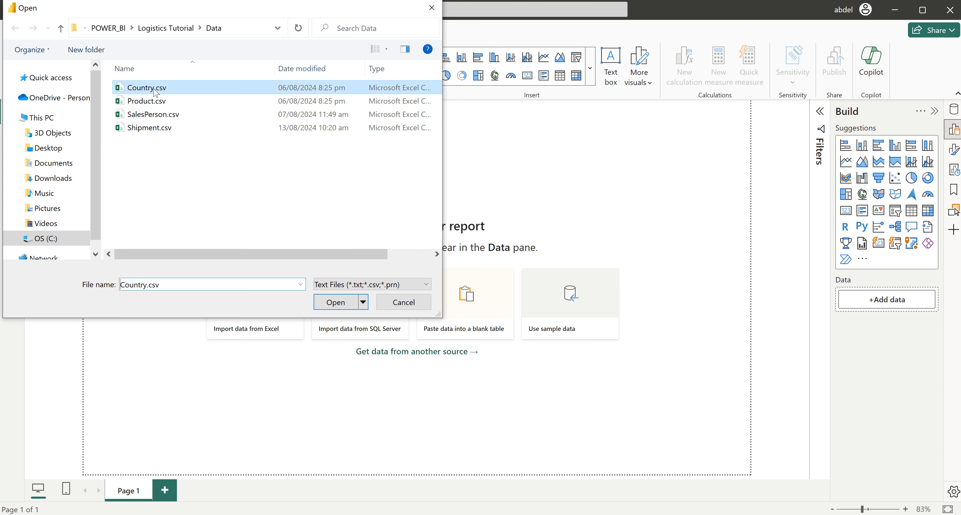
{"action": "left_click", "coordinate": [356, 306]}
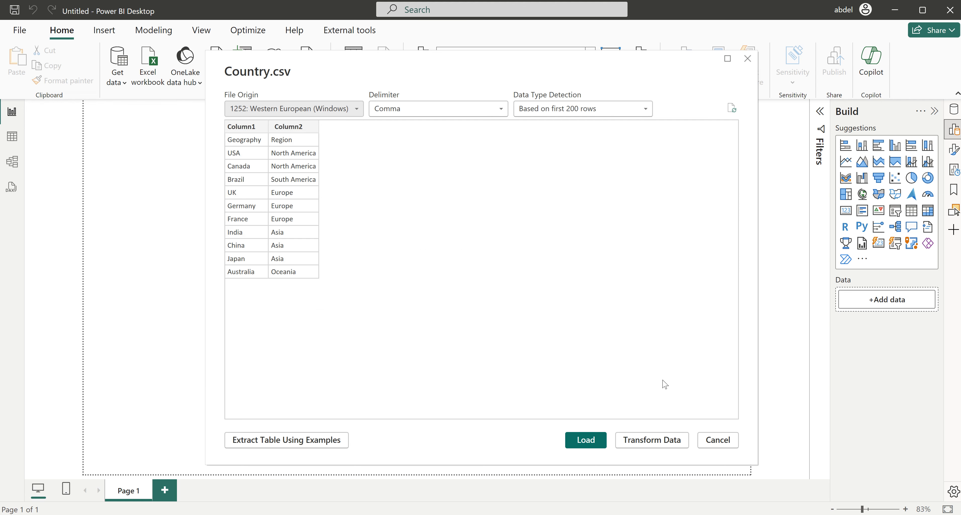
{"action": "left_click", "coordinate": [651, 442]}
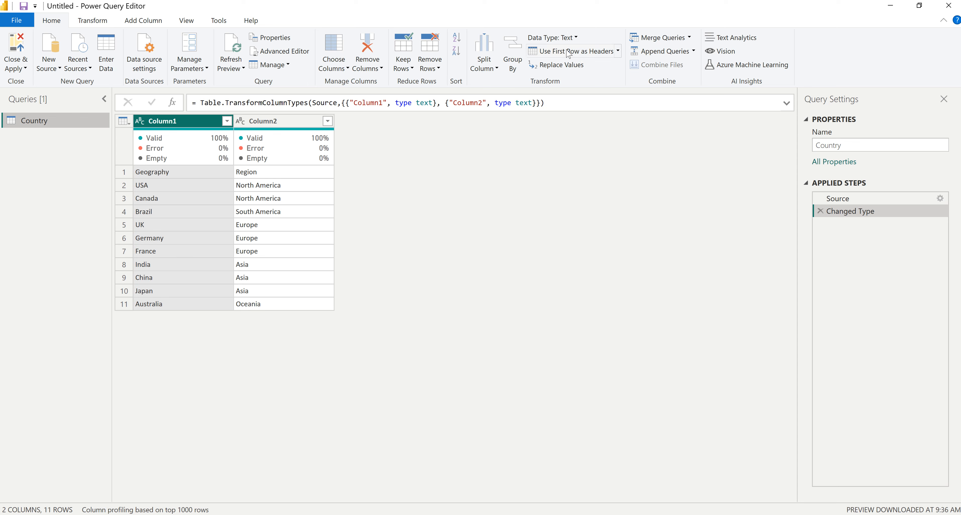
{"action": "left_click", "coordinate": [569, 53]}
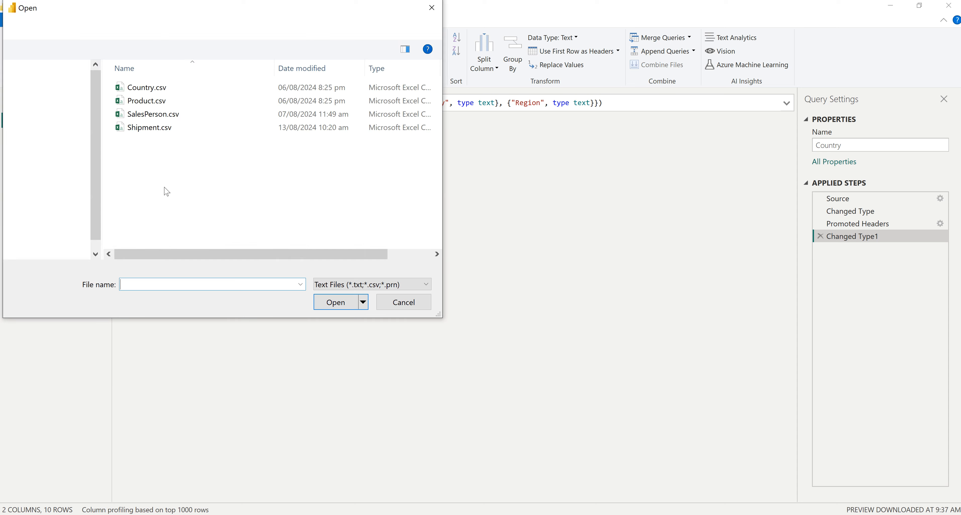
Step: Import Product.csv as a second query
{"action": "left_click", "coordinate": [145, 101]}
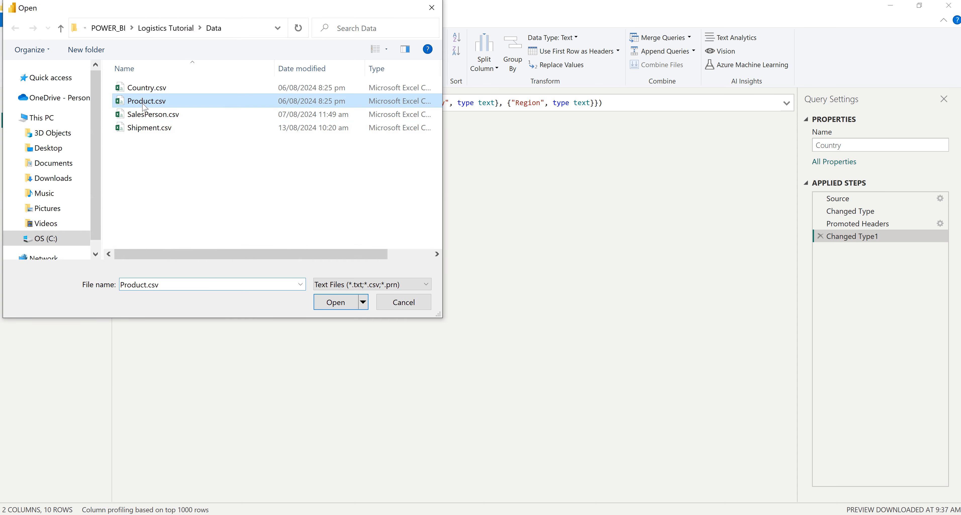
{"action": "left_click", "coordinate": [344, 307]}
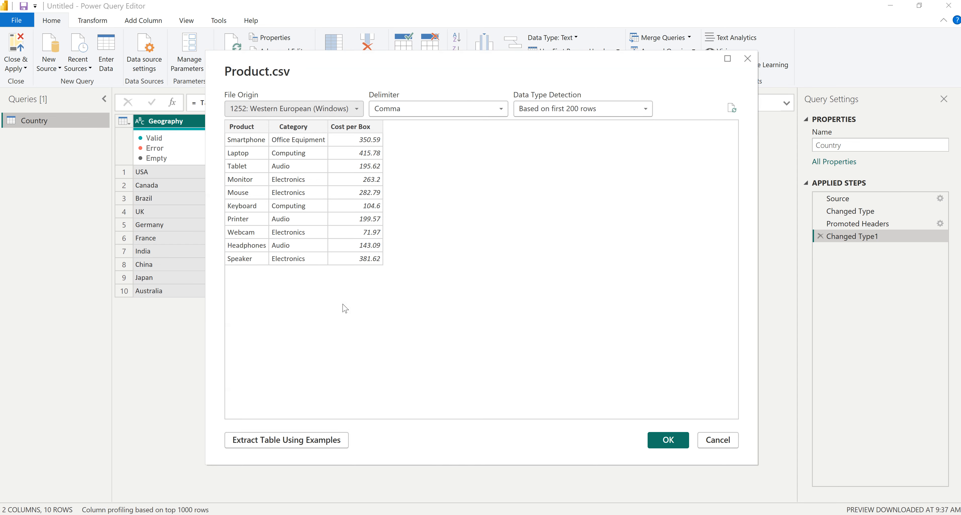
{"action": "left_click", "coordinate": [673, 443]}
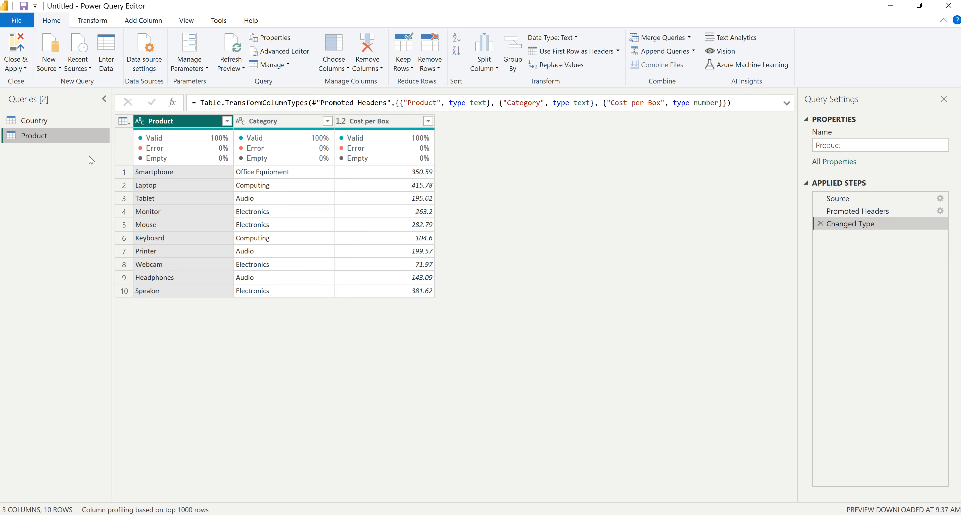
Step: Import SalesPerson.csv as a new Text/CSV query and promote its first row to headers
{"action": "left_click", "coordinate": [49, 67]}
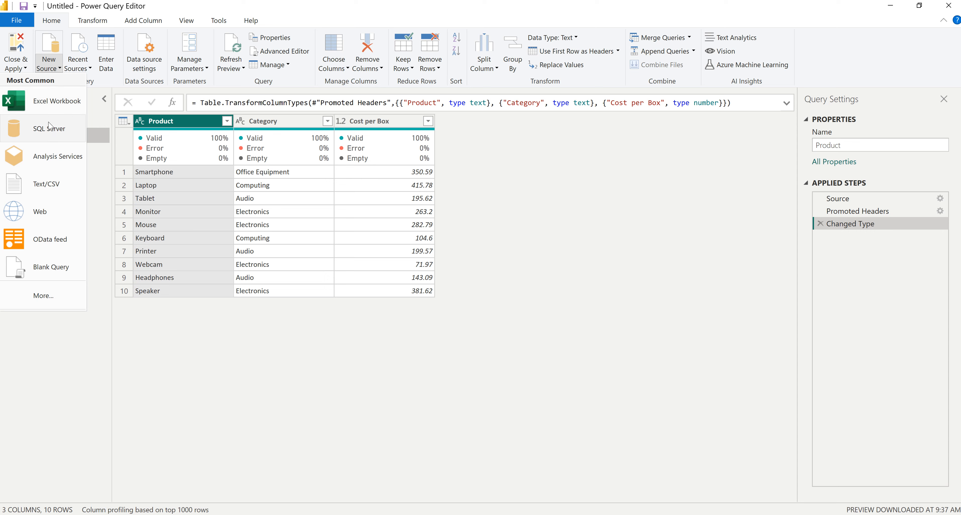
{"action": "left_click", "coordinate": [53, 186]}
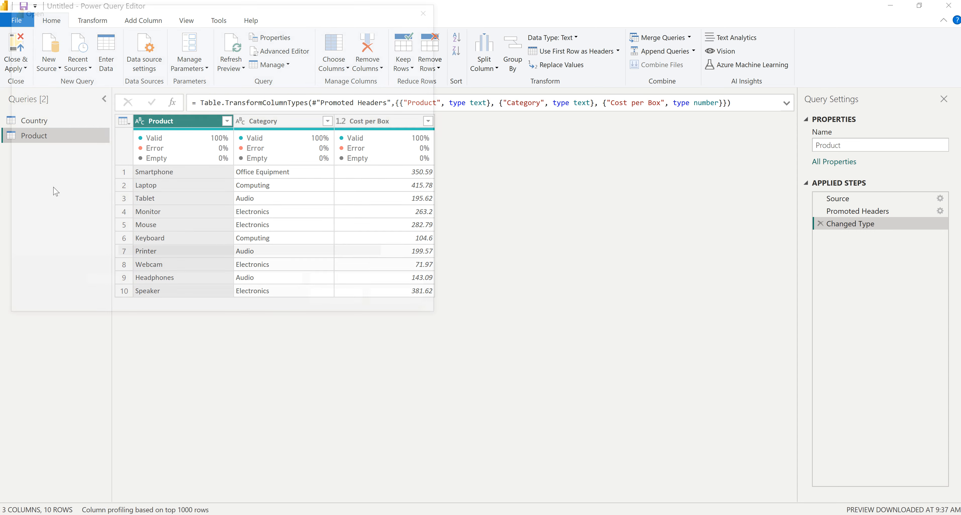
{"action": "left_click", "coordinate": [135, 115]}
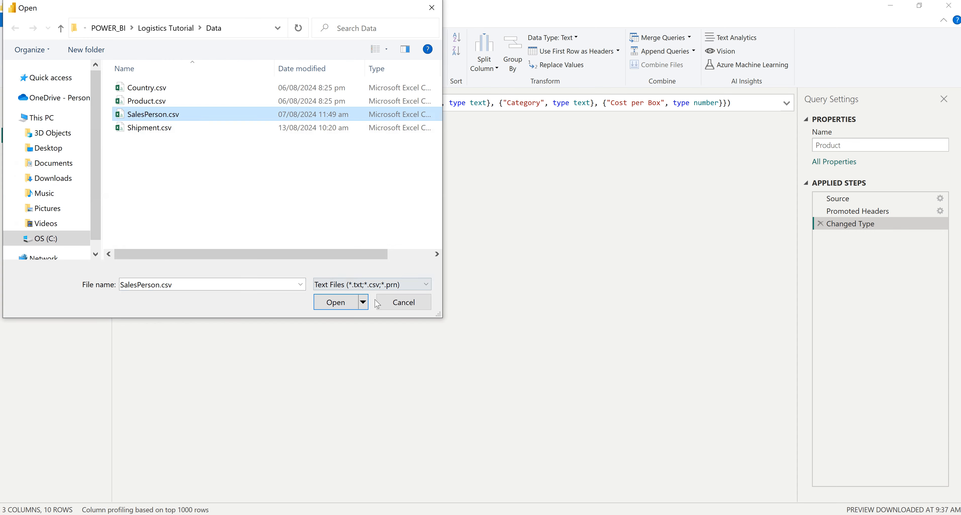
{"action": "left_click", "coordinate": [336, 302]}
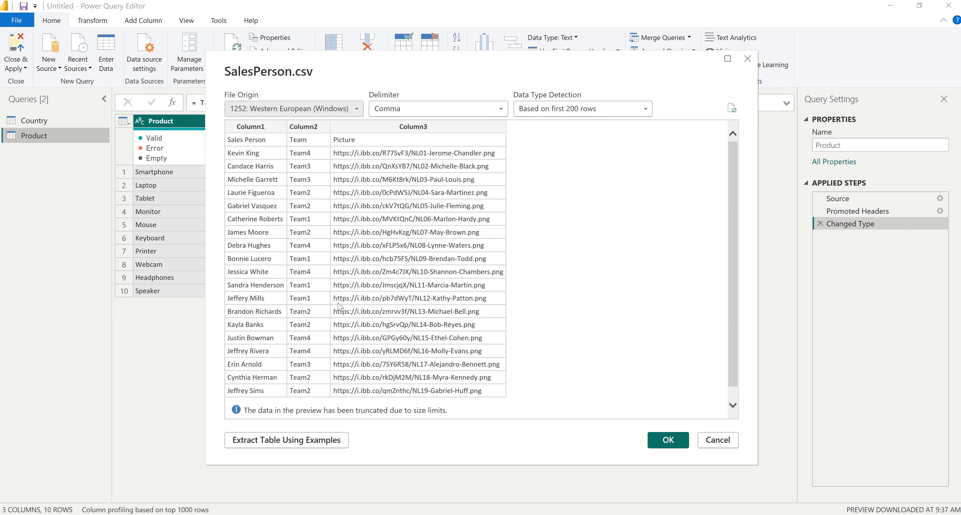
{"action": "left_click", "coordinate": [675, 443]}
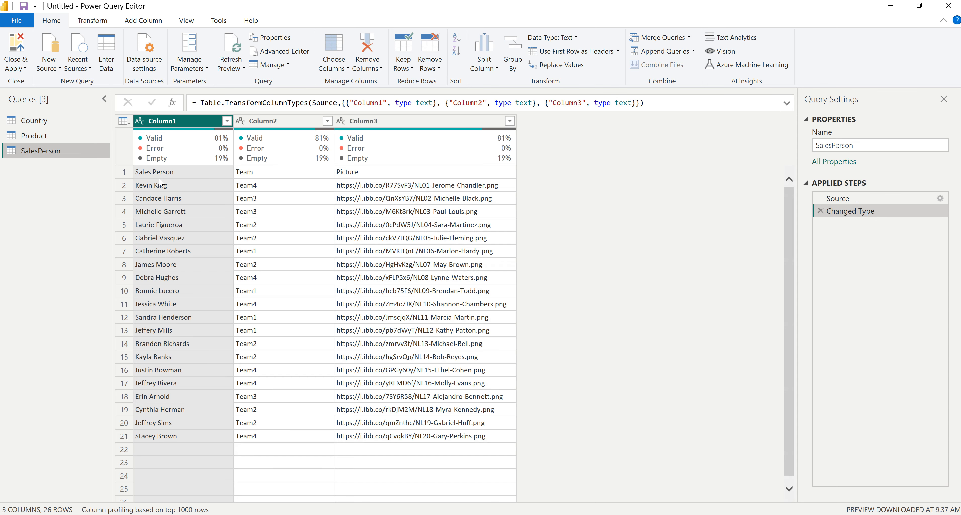
{"action": "mouse_move", "coordinate": [163, 147]}
{"action": "left_click", "coordinate": [567, 52]}
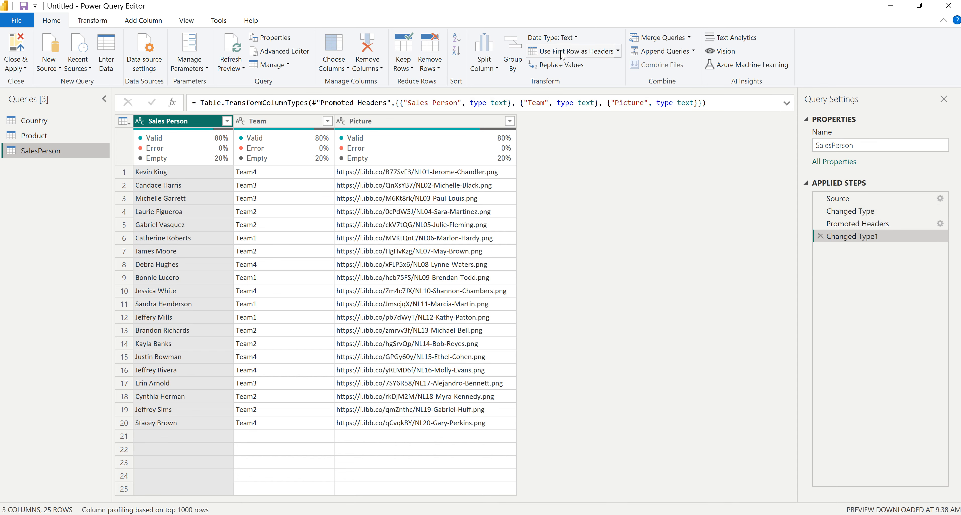
Step: Import Shipment.csv as a new Text/CSV query
{"action": "left_click", "coordinate": [49, 63]}
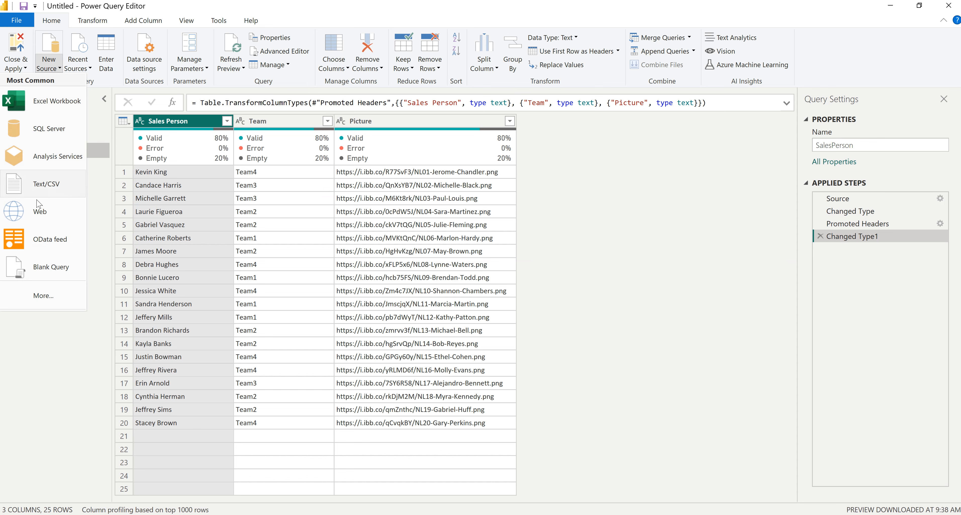
{"action": "left_click", "coordinate": [49, 186]}
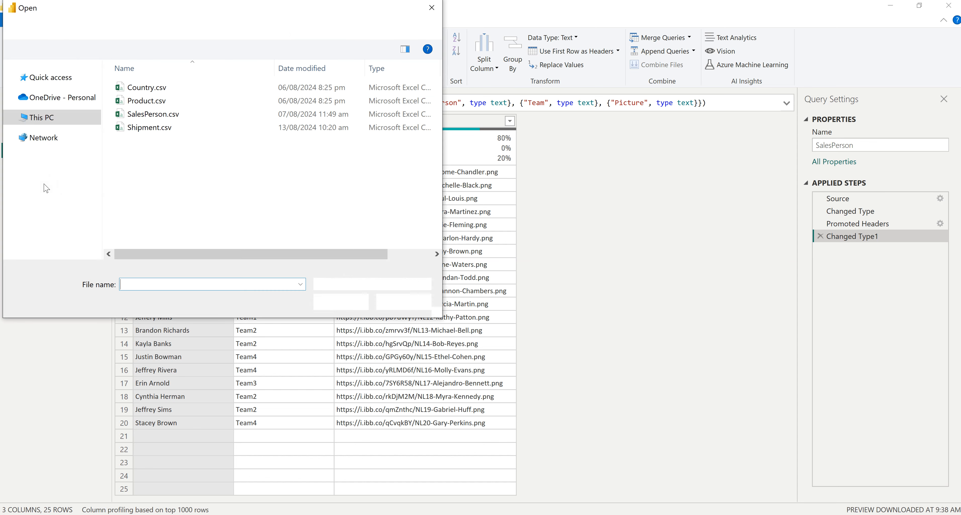
{"action": "left_click", "coordinate": [149, 127]}
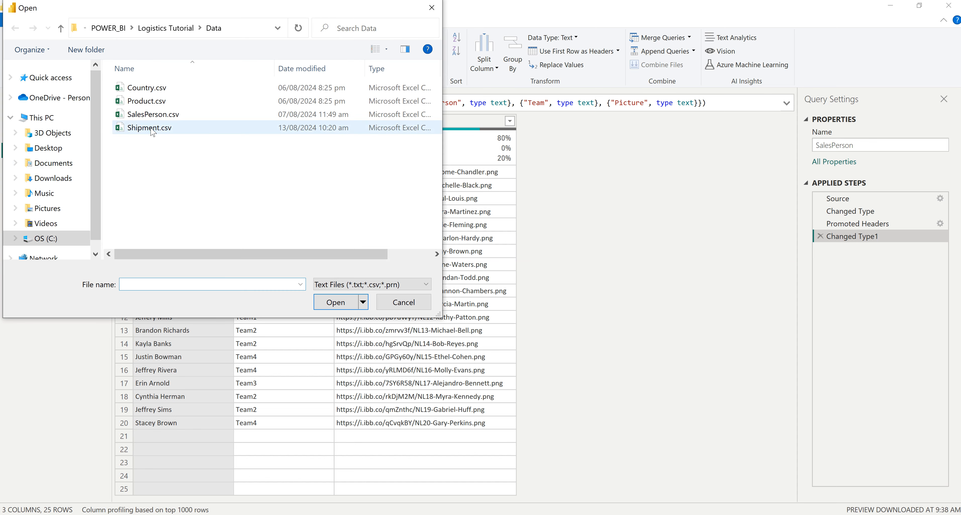
{"action": "left_click", "coordinate": [332, 304]}
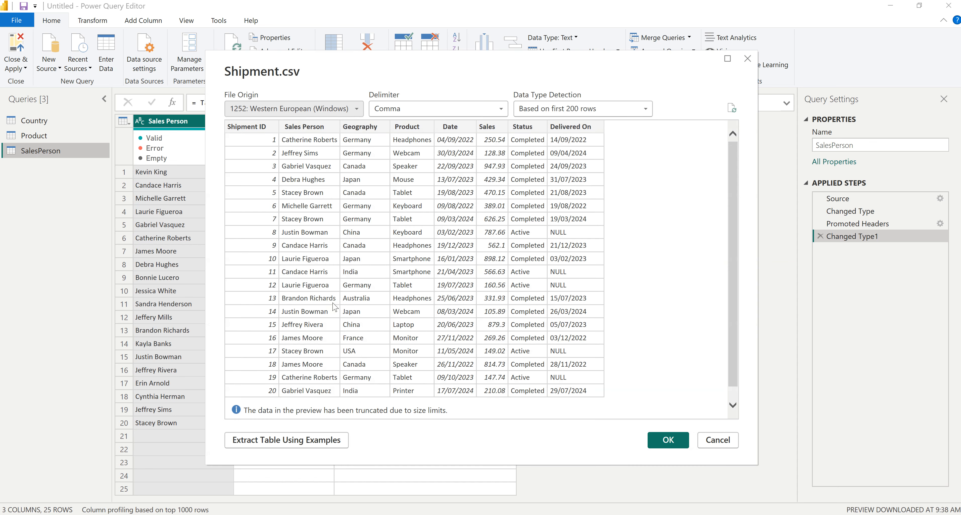
{"action": "left_click", "coordinate": [668, 440]}
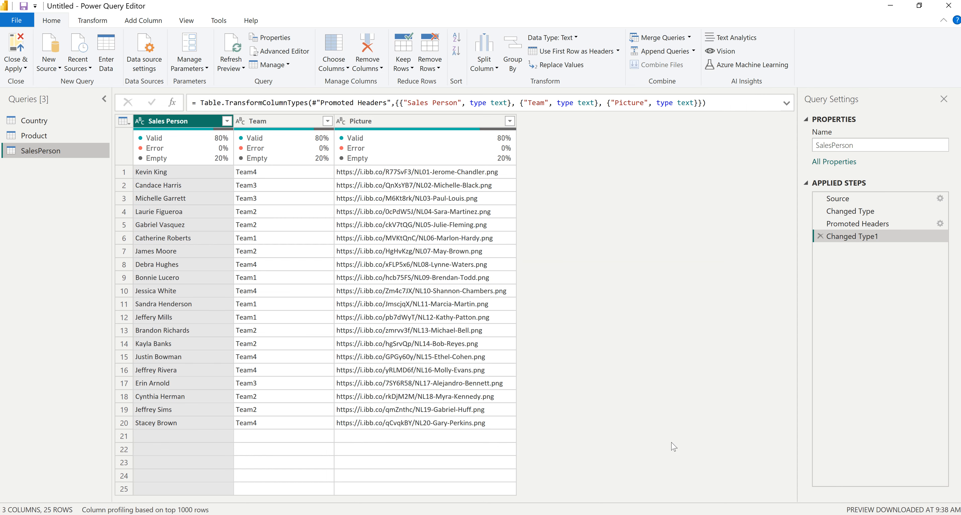
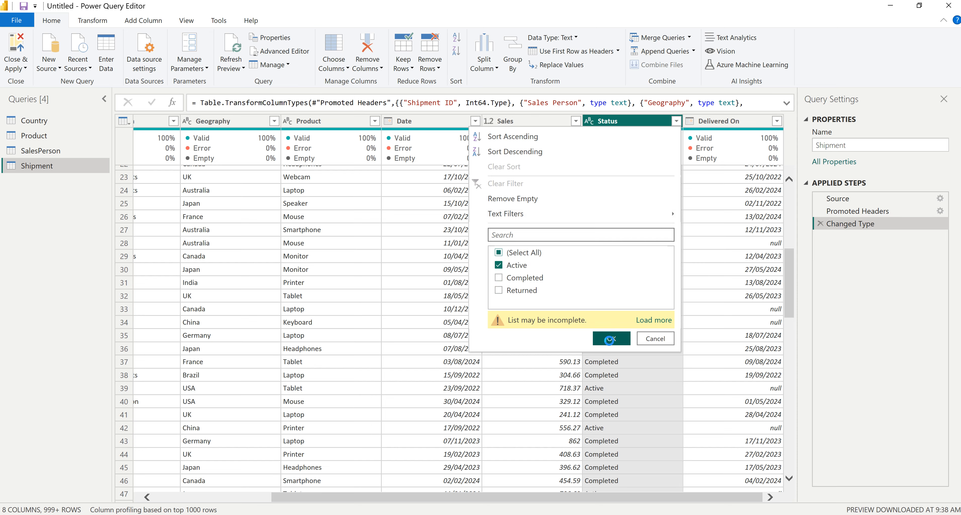
Step: Filter the Shipment table's Status column to Active and again to Returned, examining the Delivered On values for each
{"action": "left_click", "coordinate": [611, 338]}
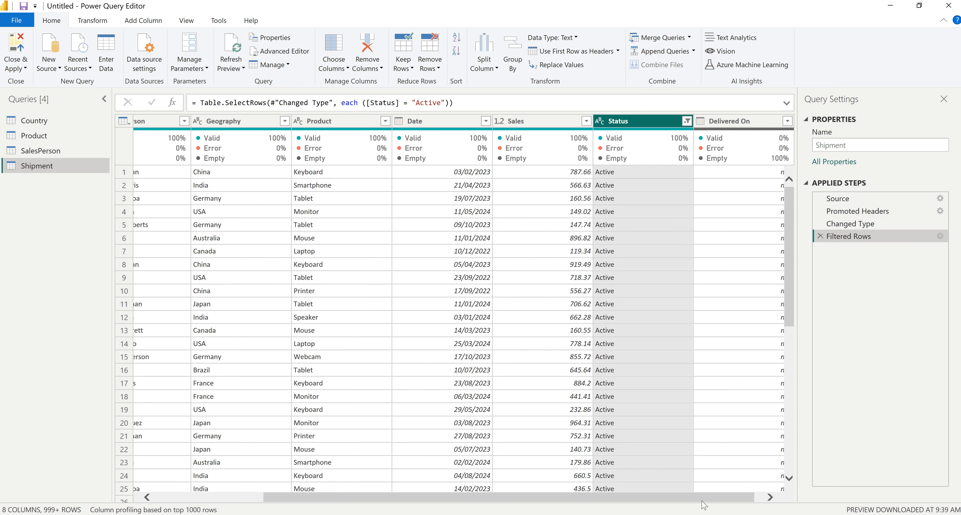
{"action": "left_click_drag", "start_coordinate": [703, 499], "coordinate": [712, 499]}
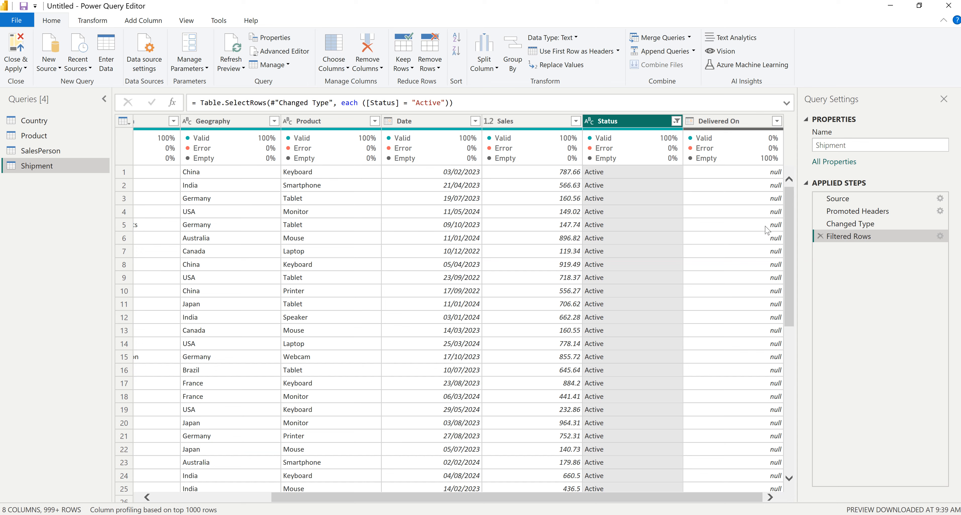
{"action": "left_click", "coordinate": [676, 121]}
{"action": "left_click", "coordinate": [499, 265]}
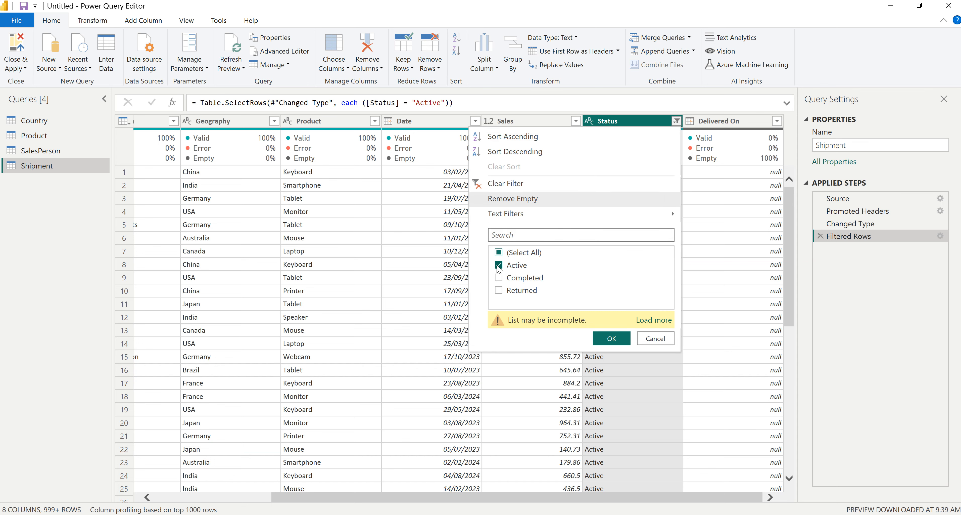
{"action": "left_click", "coordinate": [498, 279]}
{"action": "left_click", "coordinate": [498, 291]}
{"action": "left_click", "coordinate": [614, 338]}
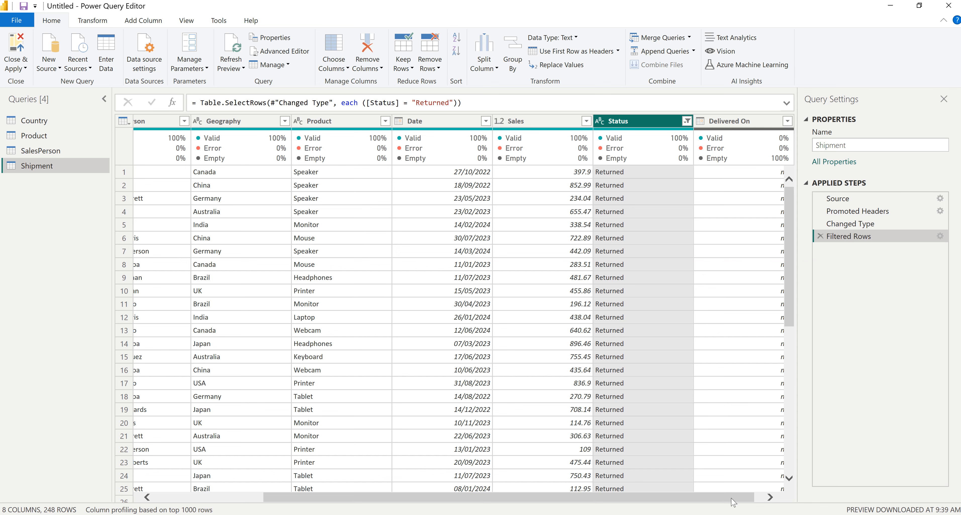
{"action": "left_click", "coordinate": [769, 498]}
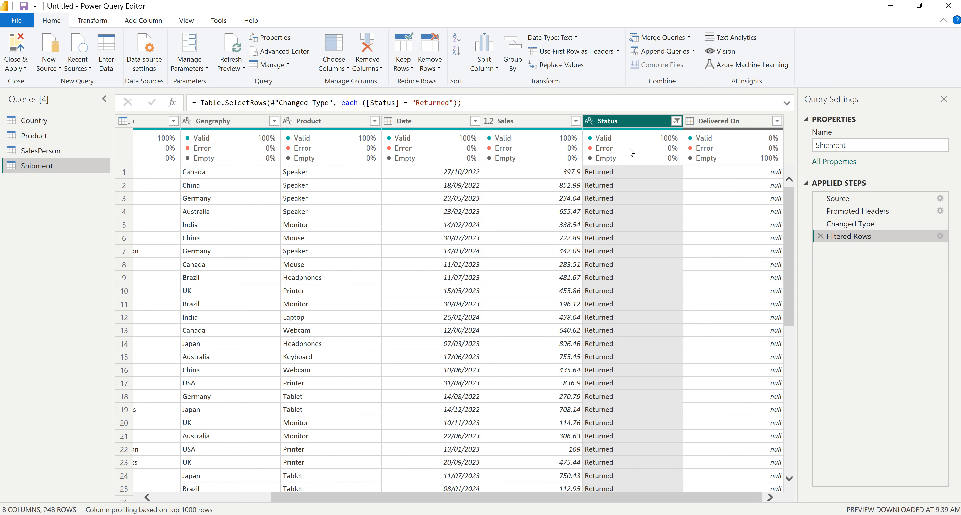
Step: Reset the Shipment table's Status filter to include all values
{"action": "left_click", "coordinate": [676, 120]}
{"action": "left_click", "coordinate": [499, 253]}
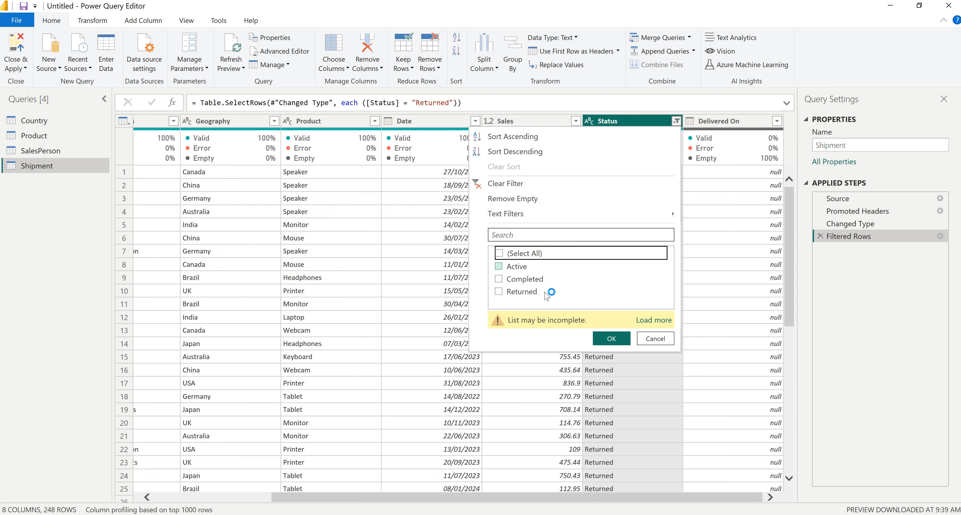
{"action": "left_click", "coordinate": [499, 252]}
{"action": "left_click", "coordinate": [612, 338]}
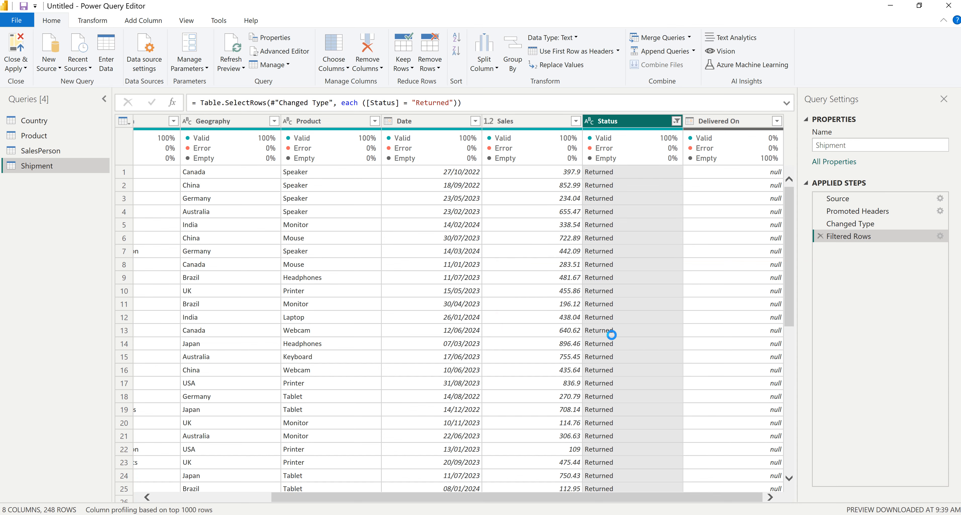
Step: Check the Country, Product and SalesPerson queries, and filter the blank values out of SalesPerson's Sales Person column
{"action": "left_click", "coordinate": [40, 124]}
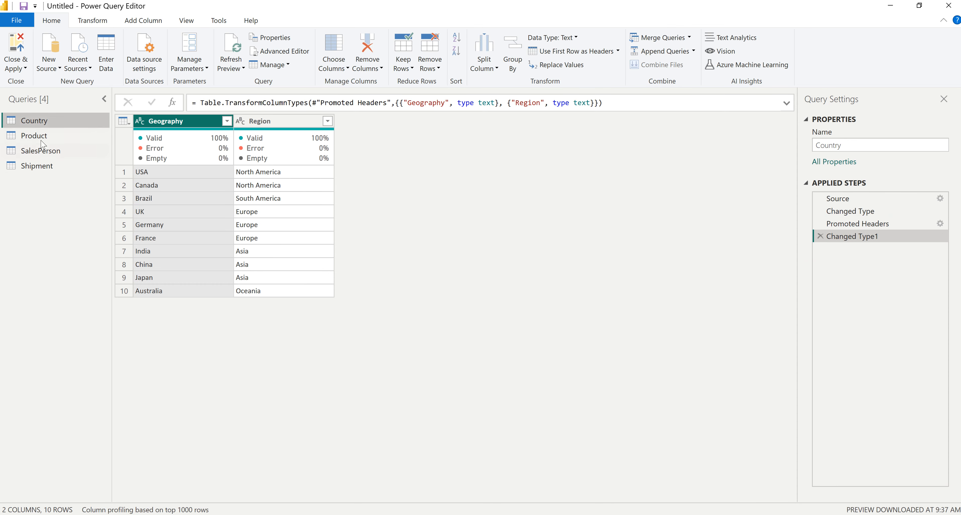
{"action": "left_click", "coordinate": [39, 136]}
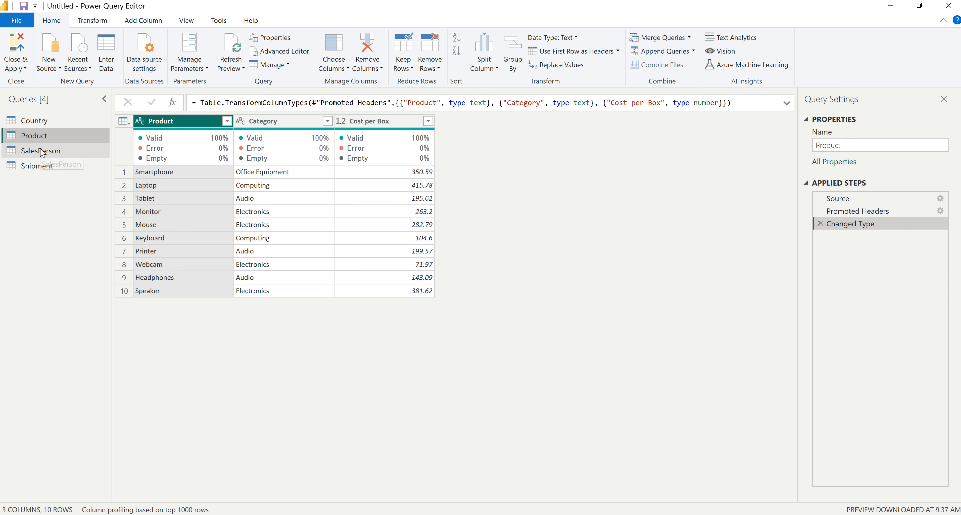
{"action": "left_click", "coordinate": [41, 151]}
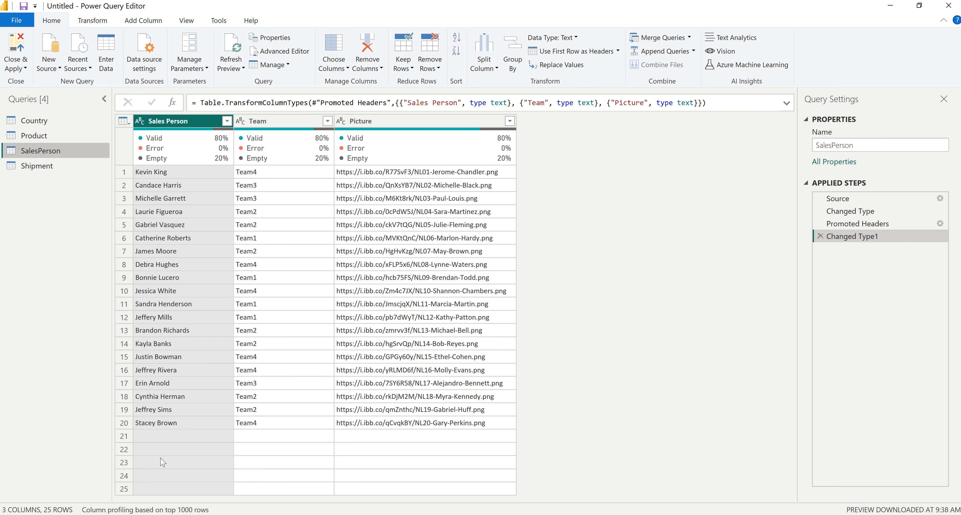
{"action": "scroll", "coordinate": [145, 441], "scroll_direction": "down", "scroll_amount": 1}
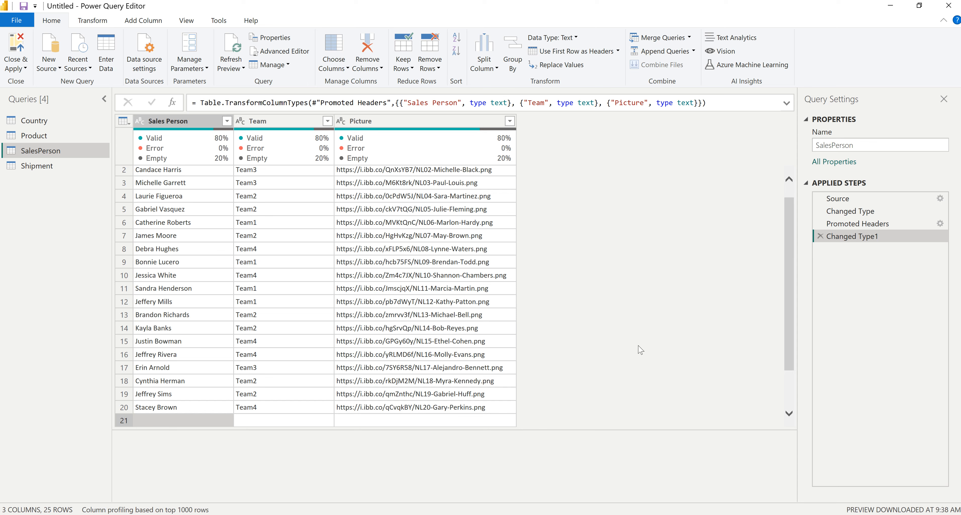
{"action": "scroll", "coordinate": [788, 336], "scroll_direction": "up", "scroll_amount": 1}
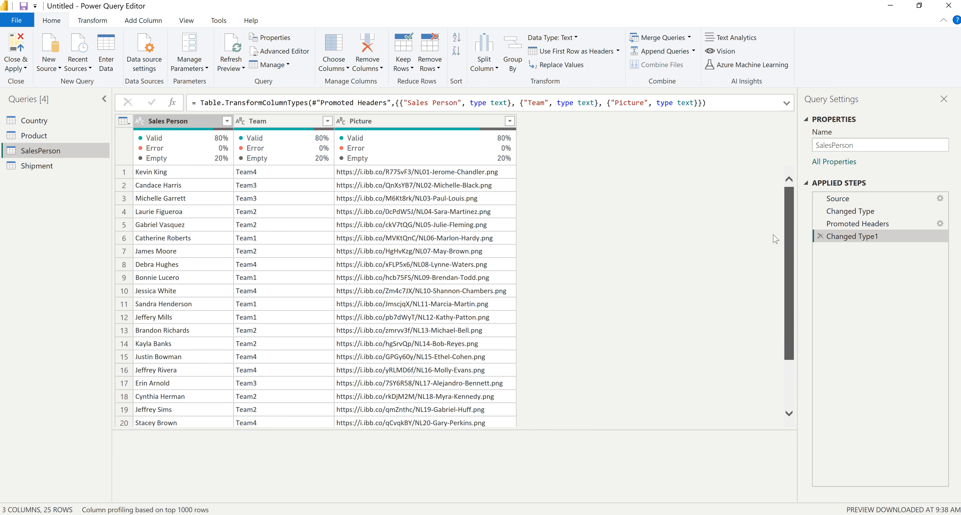
{"action": "left_click", "coordinate": [226, 123]}
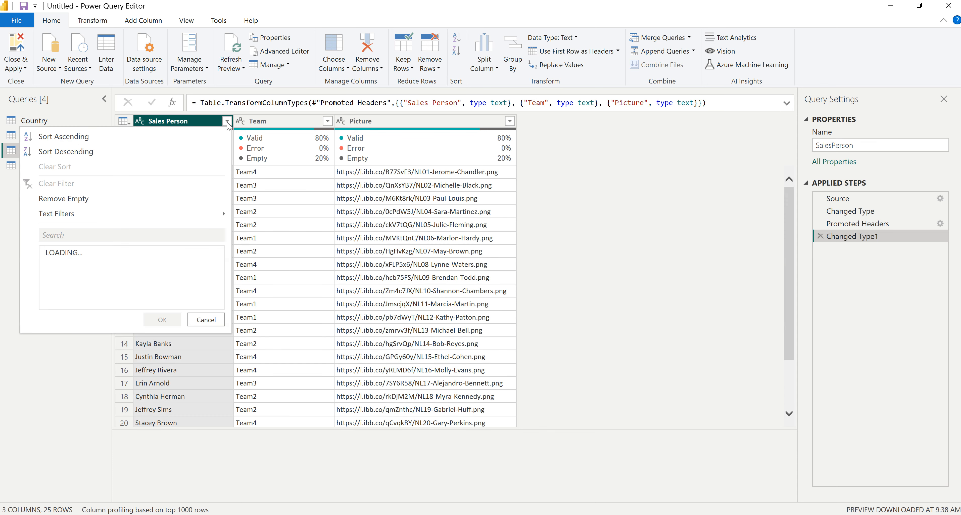
{"action": "left_click", "coordinate": [50, 266]}
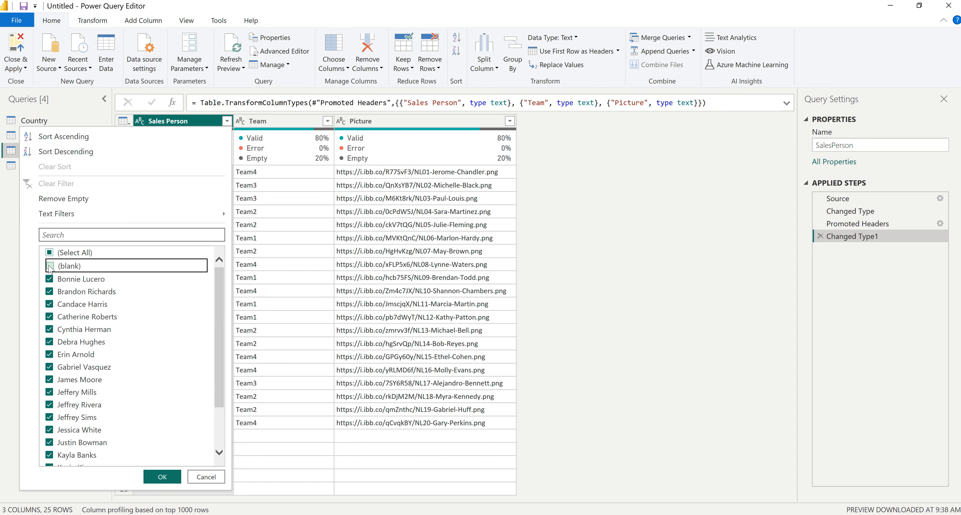
{"action": "left_click", "coordinate": [162, 478]}
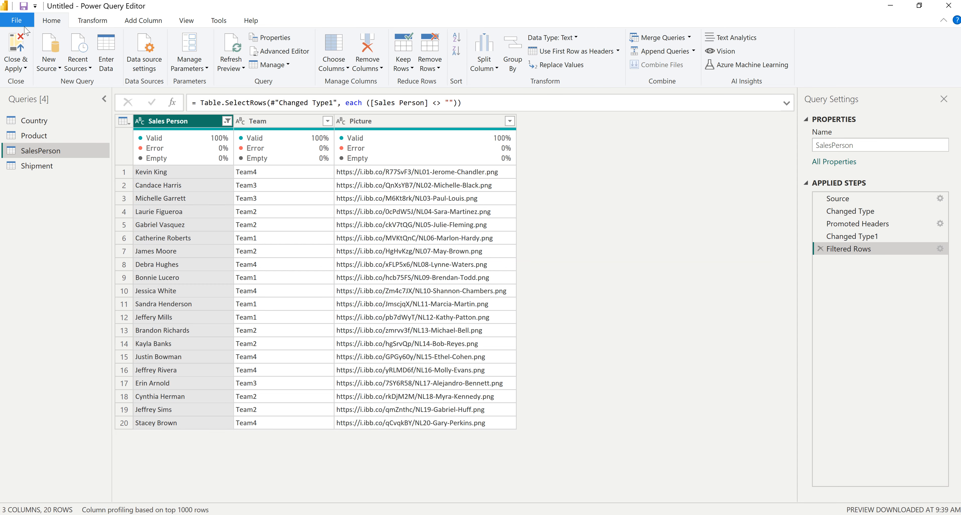
Step: Close the query editor and apply the changes to load the Country, Product, SalesPerson and Shipment tables into the report
{"action": "left_click", "coordinate": [20, 52]}
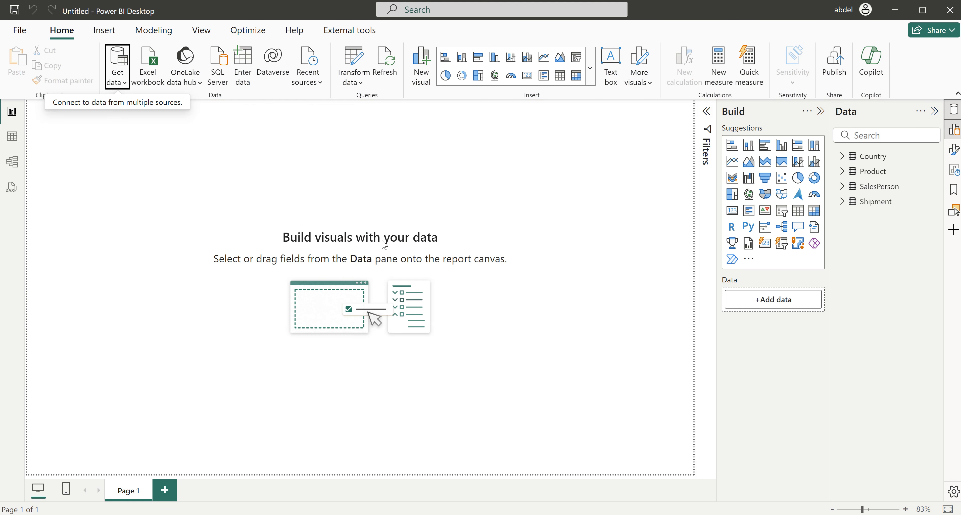
{"action": "left_click", "coordinate": [846, 160]}
{"action": "left_click", "coordinate": [842, 157]}
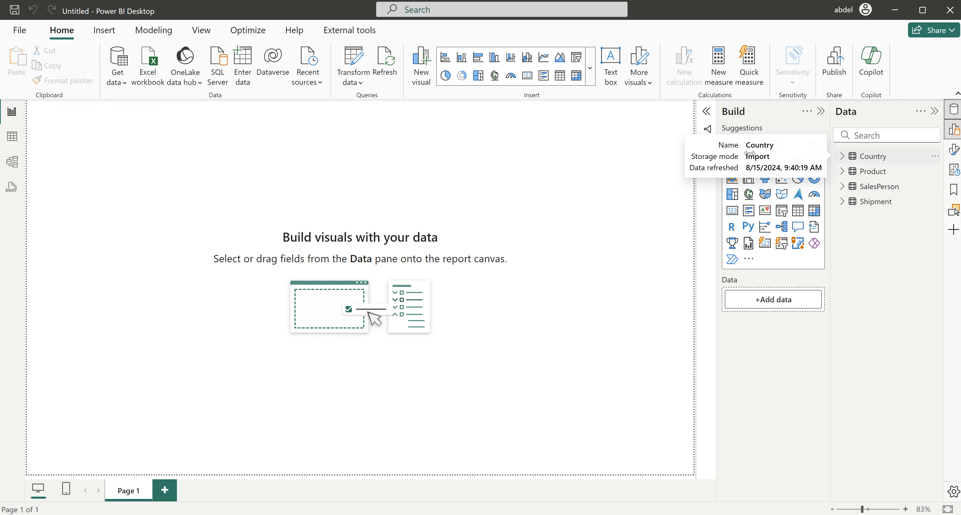
Step: Arrange the model diagram with Product above SalesPerson on one side of Shipment and Country on the other, and lengthen the Shipment card
{"action": "left_click", "coordinate": [13, 168]}
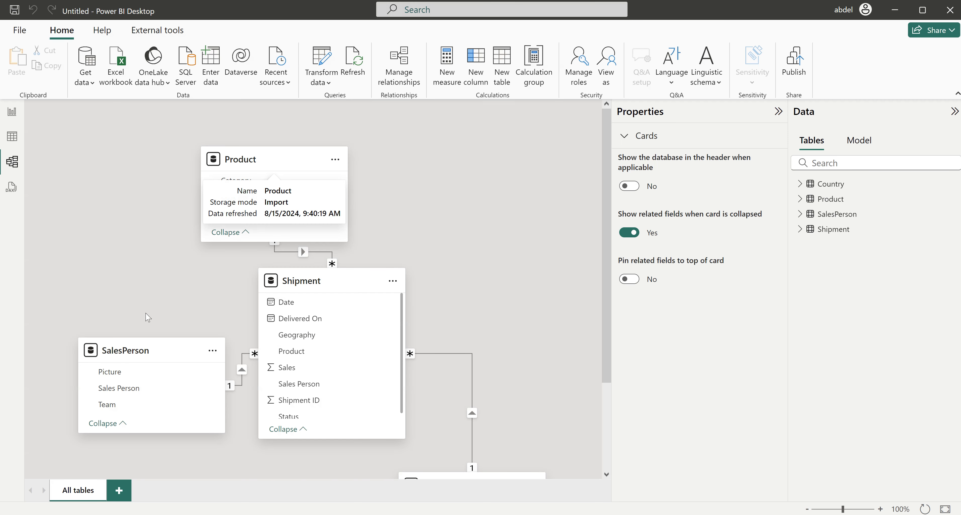
{"action": "left_click_drag", "start_coordinate": [100, 355], "coordinate": [94, 298]}
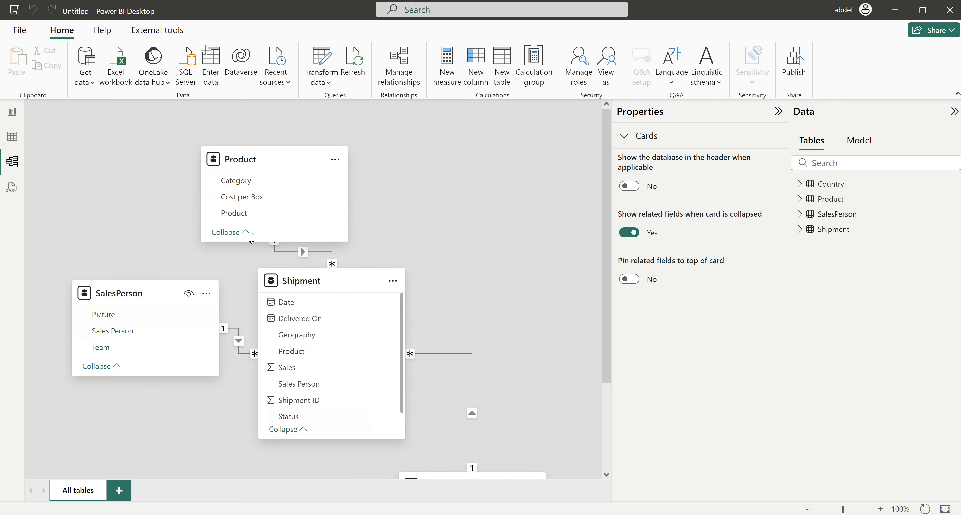
{"action": "mouse_move", "coordinate": [242, 161]}
{"action": "left_click_drag", "start_coordinate": [242, 161], "coordinate": [113, 161]}
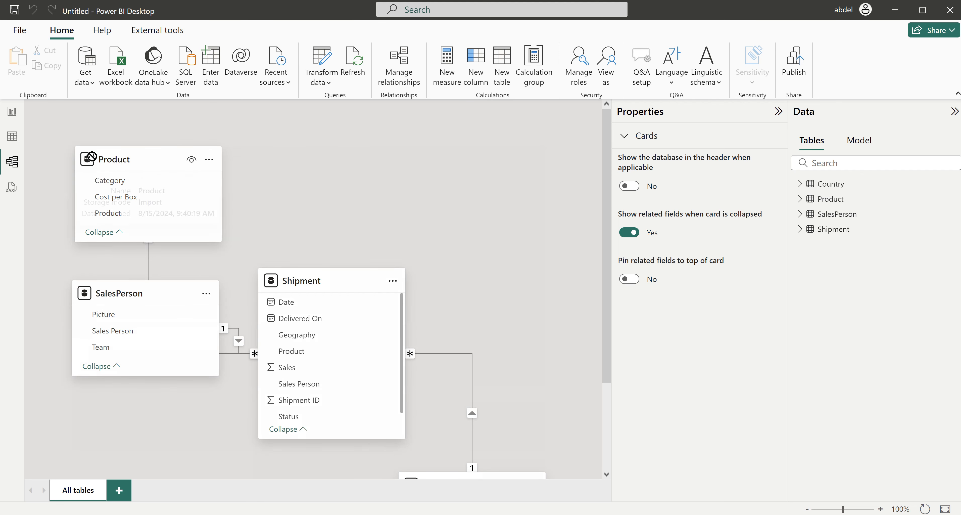
{"action": "left_click_drag", "start_coordinate": [312, 278], "coordinate": [318, 230]}
{"action": "scroll", "coordinate": [541, 382], "scroll_direction": "down", "scroll_amount": 1}
{"action": "scroll", "coordinate": [540, 382], "scroll_direction": "down", "scroll_amount": 2}
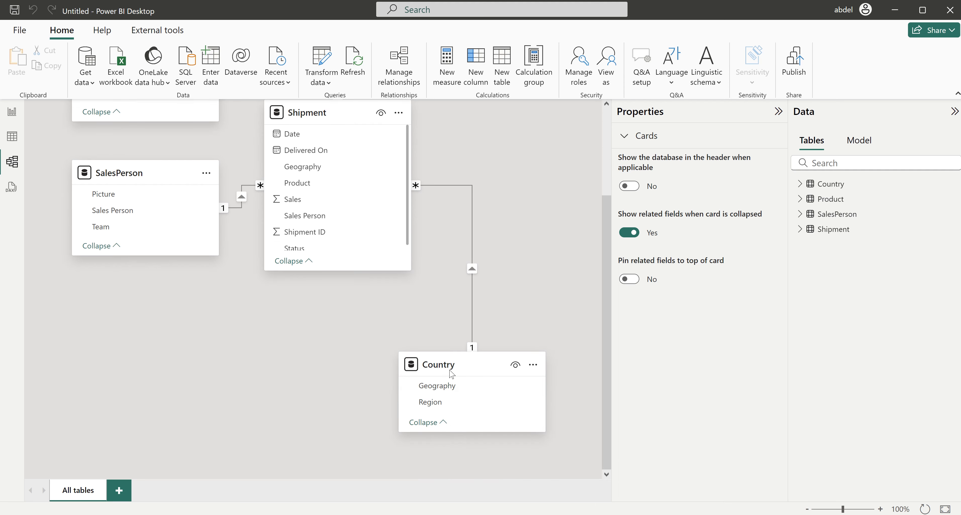
{"action": "left_click_drag", "start_coordinate": [449, 367], "coordinate": [482, 348]}
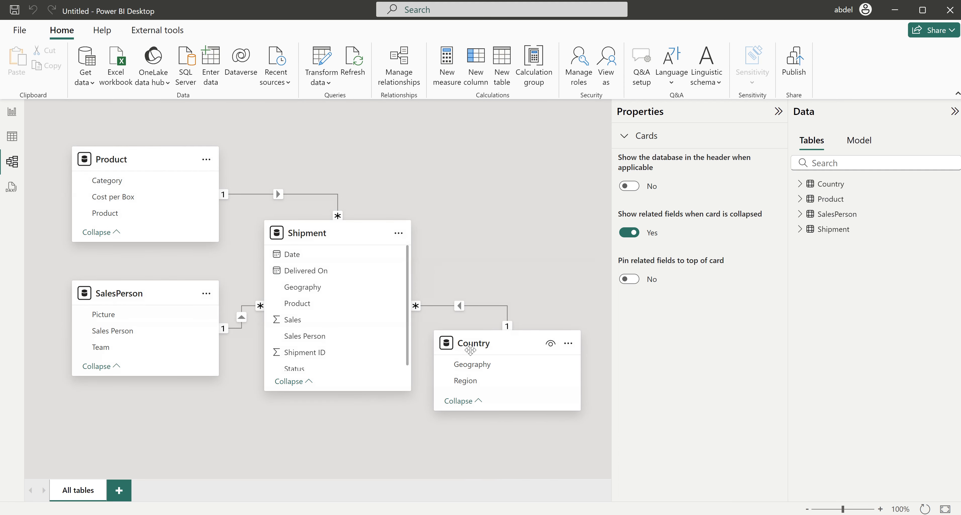
{"action": "left_click_drag", "start_coordinate": [347, 391], "coordinate": [354, 426]}
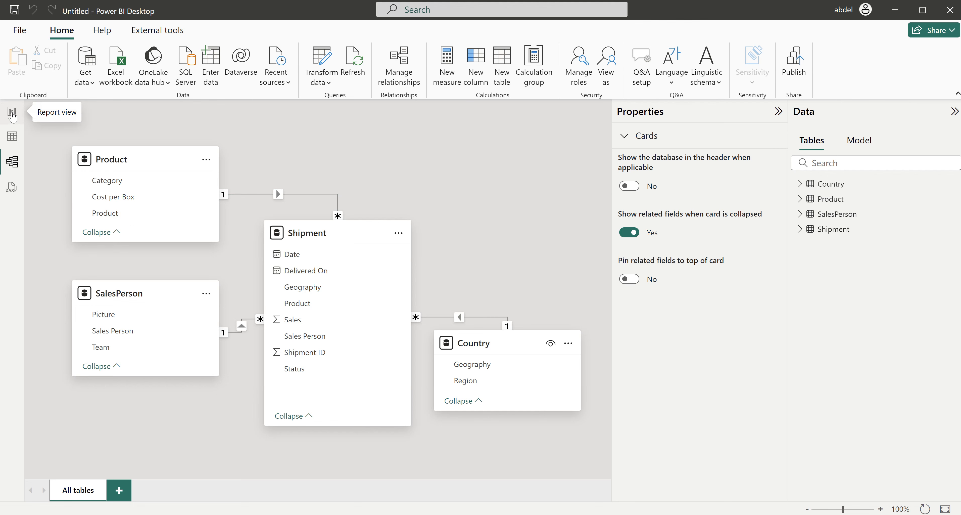
Step: Examine the finished Logistics report's Dashboard page, and return to the report view of the untitled report
{"action": "left_click", "coordinate": [12, 113]}
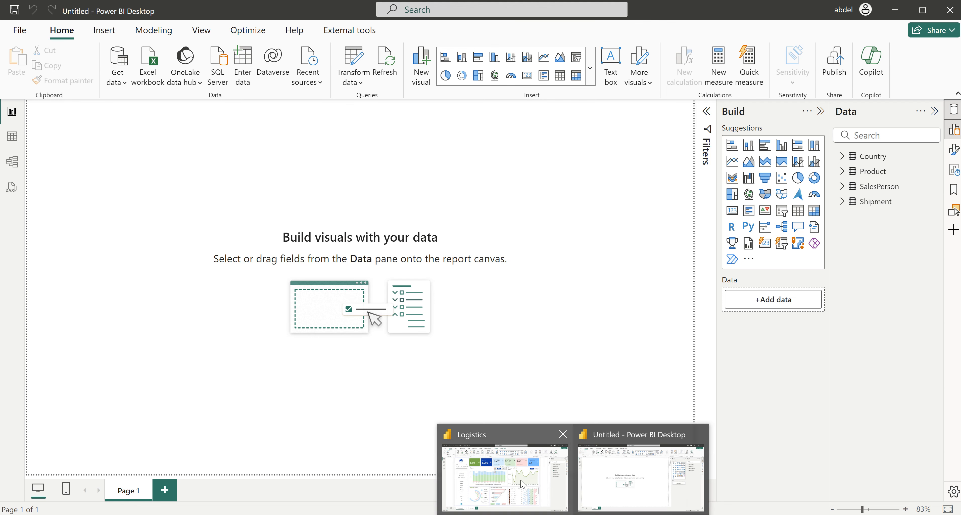
{"action": "left_click", "coordinate": [520, 483]}
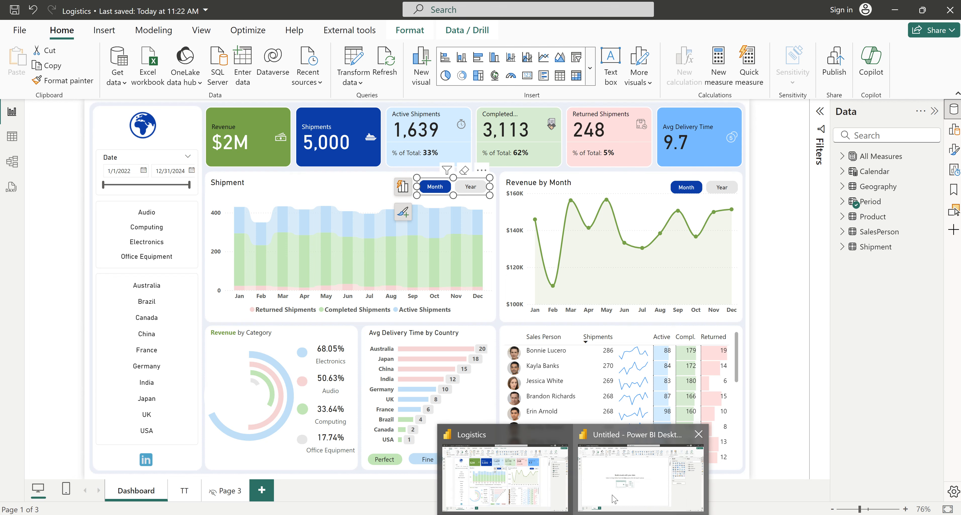
{"action": "left_click", "coordinate": [614, 498]}
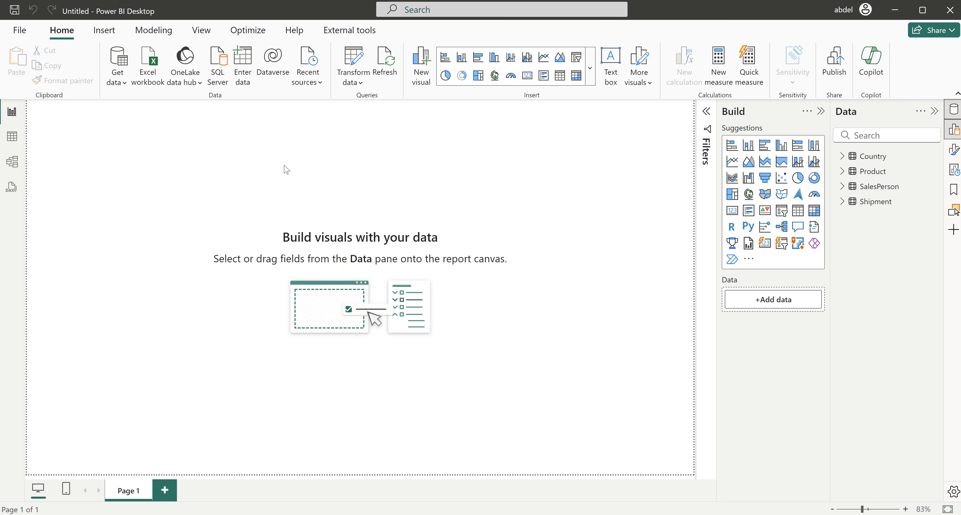
Step: Create and load an empty manually entered table named All Measures
{"action": "left_click", "coordinate": [124, 84]}
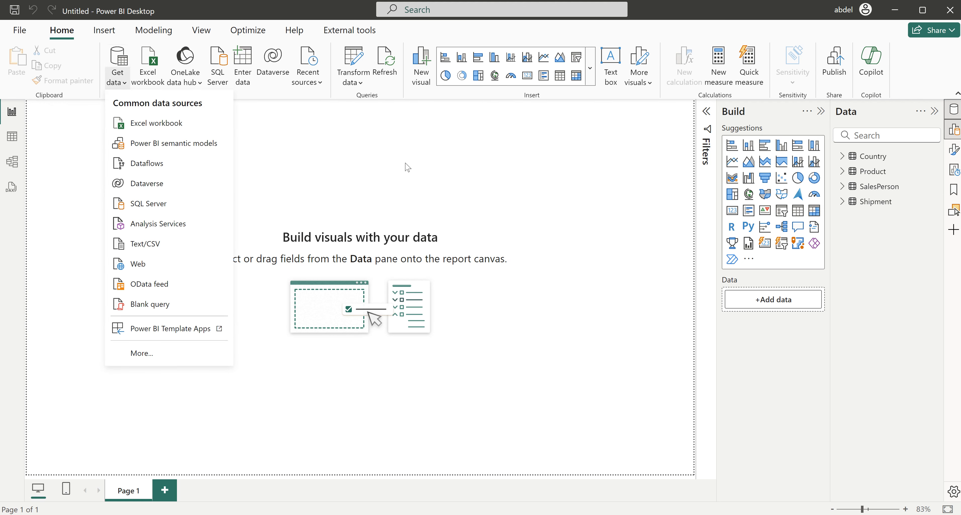
{"action": "left_click", "coordinate": [242, 78]}
{"action": "left_click", "coordinate": [240, 62]}
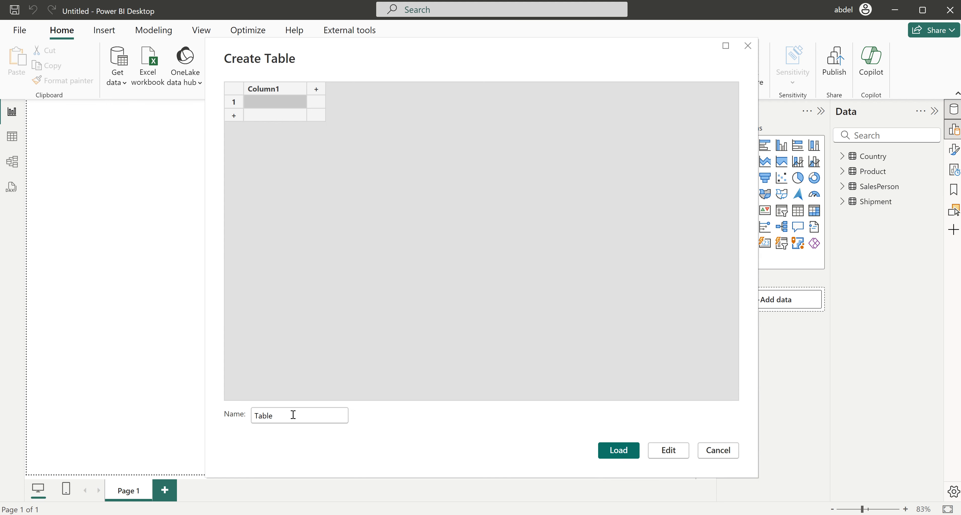
{"action": "double_click", "coordinate": [294, 414]}
{"action": "type", "text": "All Measures"}
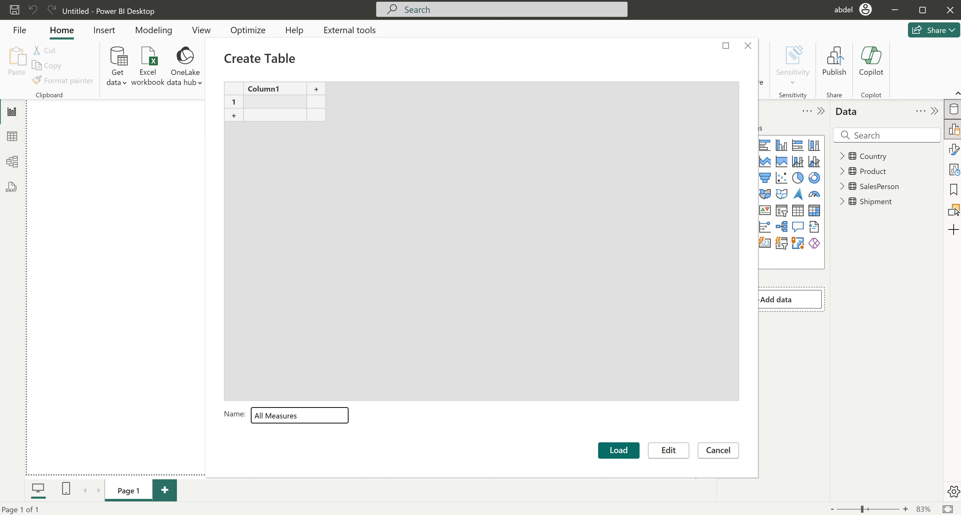
{"action": "left_click", "coordinate": [621, 450]}
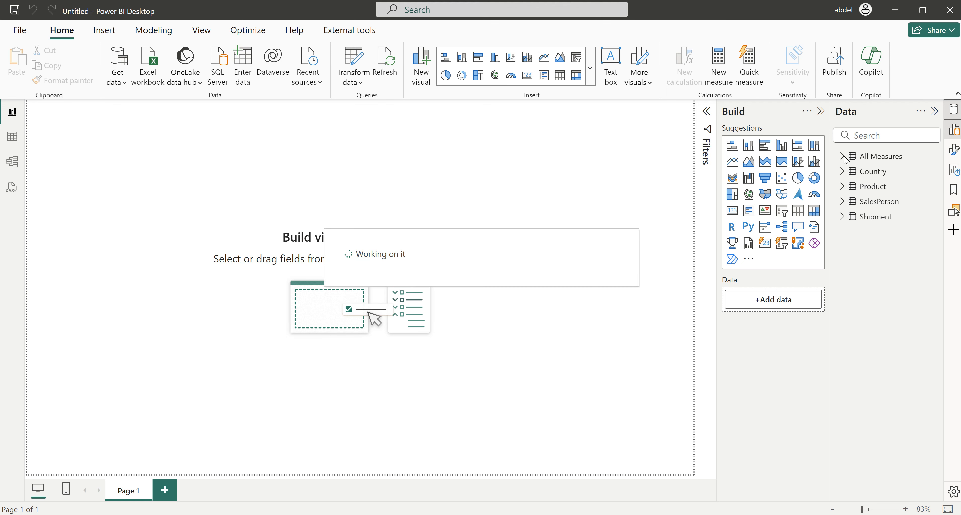
Step: Add a new measure named Revenue to the All Measures table, leaving a new line for its formula
{"action": "left_click", "coordinate": [842, 157]}
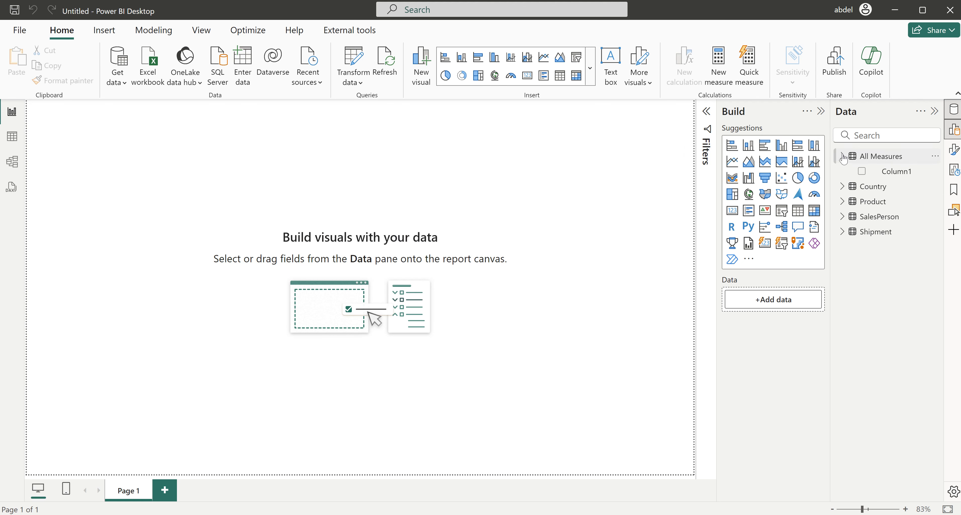
{"action": "right_click", "coordinate": [872, 158]}
{"action": "key", "text": "Escape"}
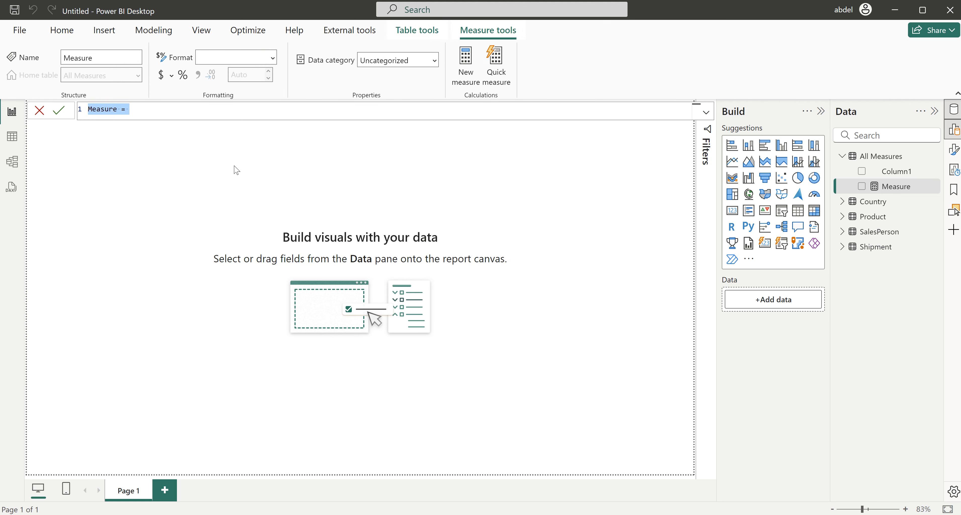
{"action": "type", "text": "Reven"}
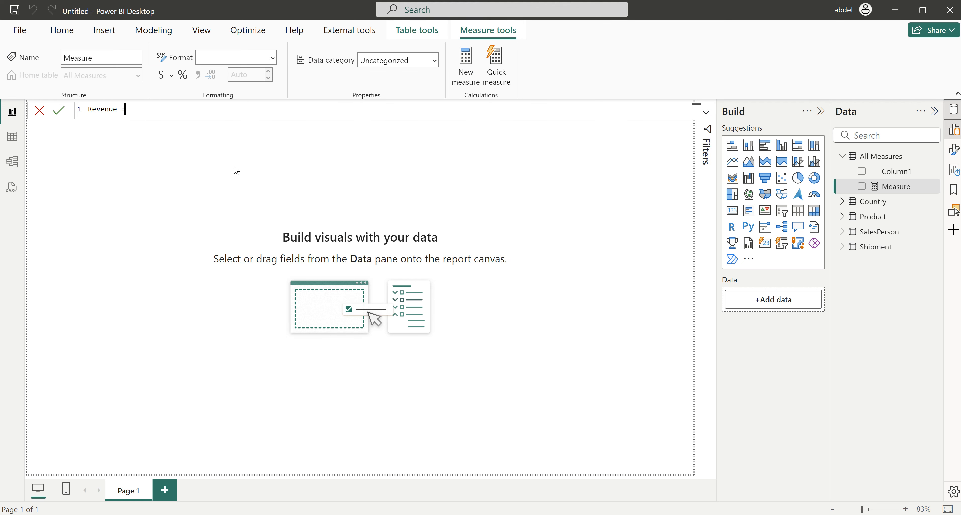
{"action": "type", "text": "ue ="}
{"action": "key", "text": "shift+Return"}
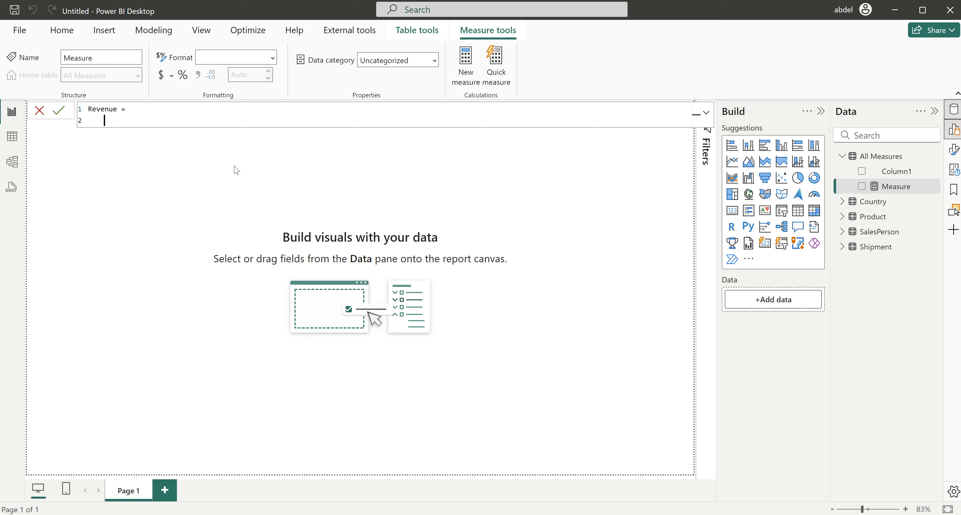
Step: Begin the Revenue formula with CALCULATE on its own line and SUM(Shipment[Sales]) as the indented expression argument
{"action": "type", "text": "cal"}
{"action": "key", "text": "Tab"}
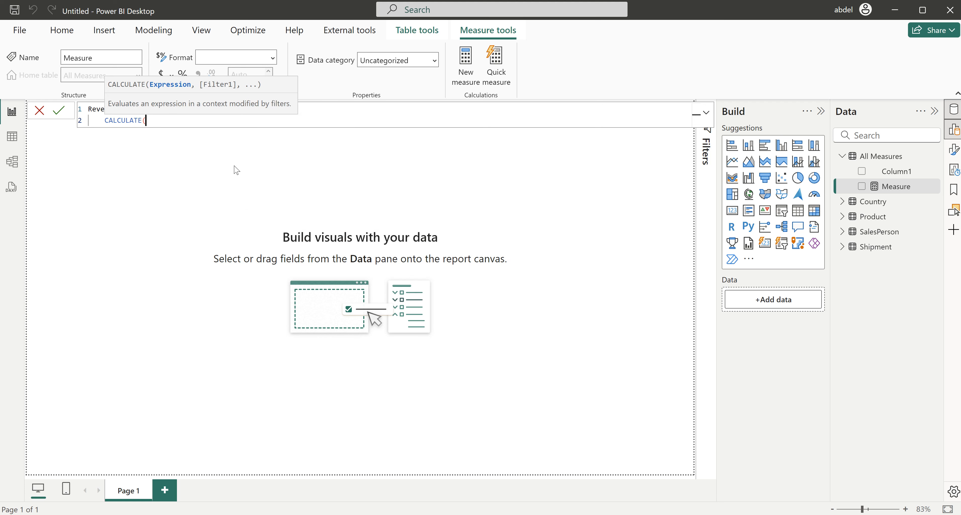
{"action": "key", "text": "shift+Return"}
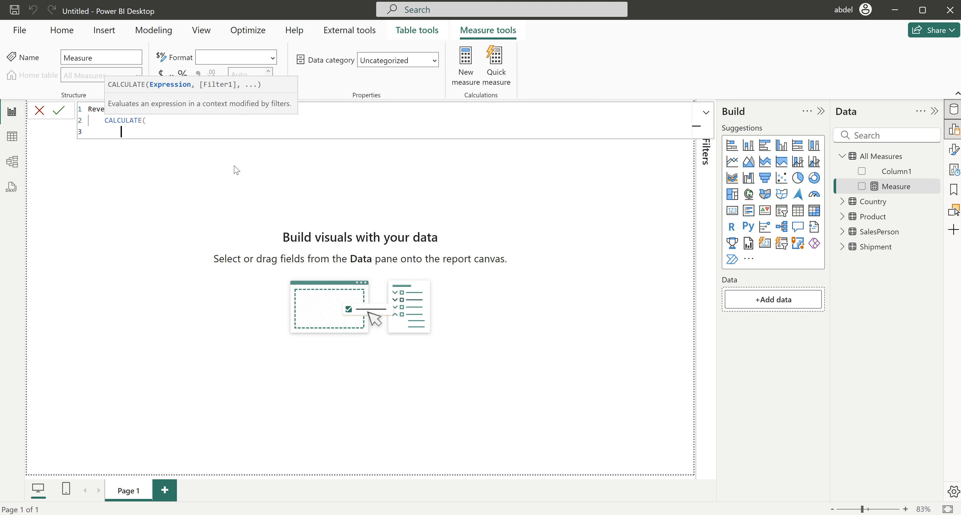
{"action": "type", "text": "sum"}
{"action": "key", "text": "Tab"}
{"action": "type", "text": "s"}
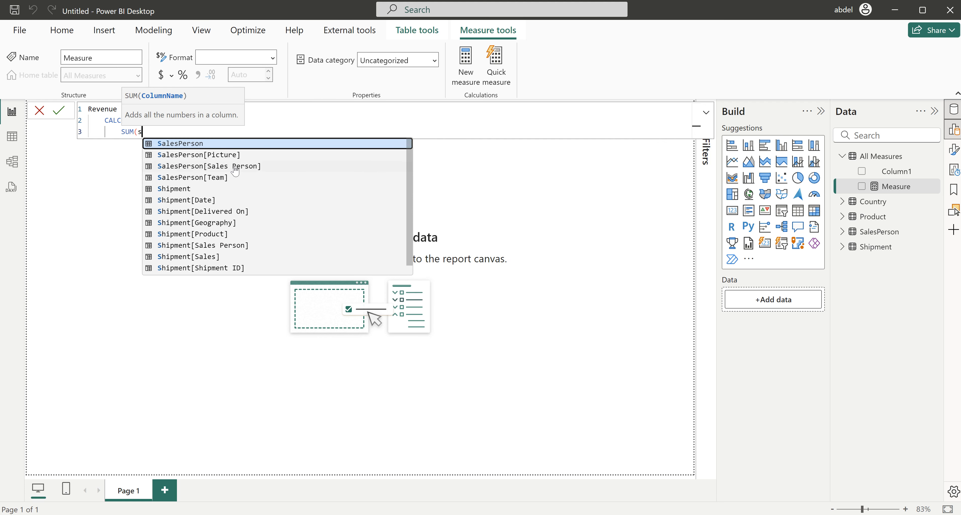
{"action": "type", "text": "al"}
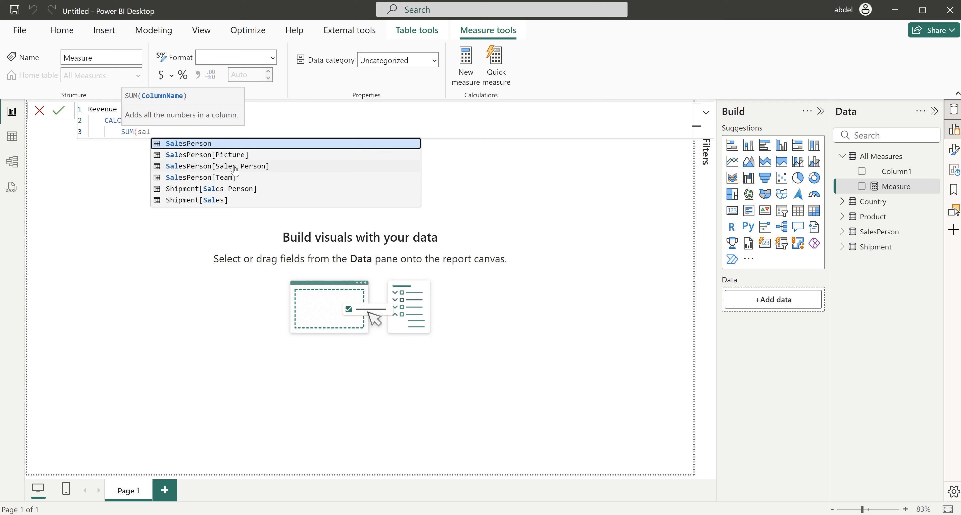
{"action": "key", "text": "Down"}
{"action": "key", "text": "Down"}
{"action": "key", "text": "Down"}
{"action": "key", "text": "Down"}
{"action": "key", "text": "Down"}
{"action": "key", "text": "Tab"}
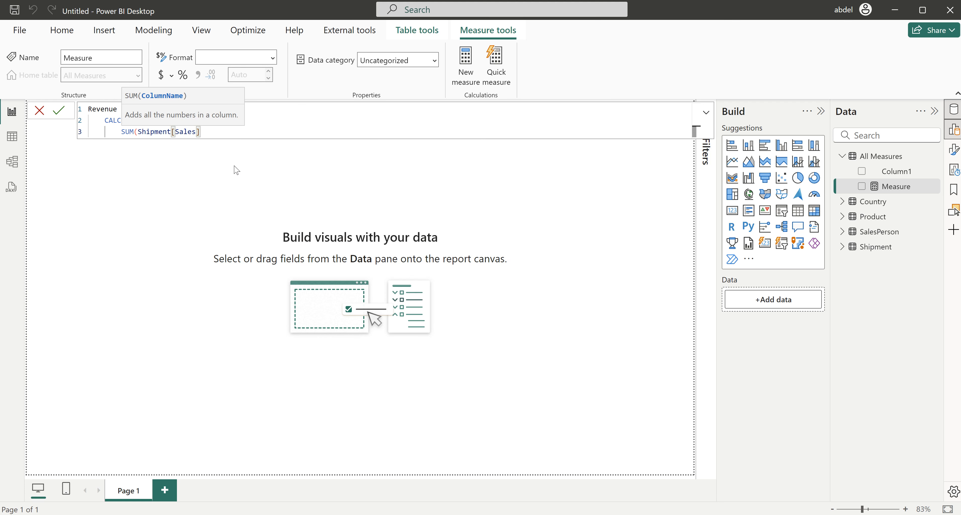
{"action": "type", "text": "),"}
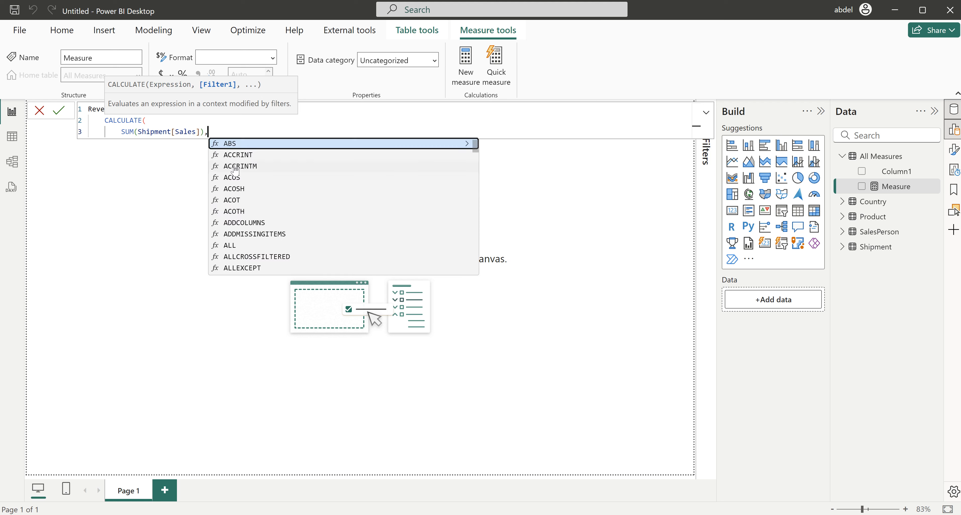
Step: Add the filter Shipment[Status] = "Completed" to the Revenue formula, close the parenthesis and commit the measure
{"action": "key", "text": "shift+Return"}
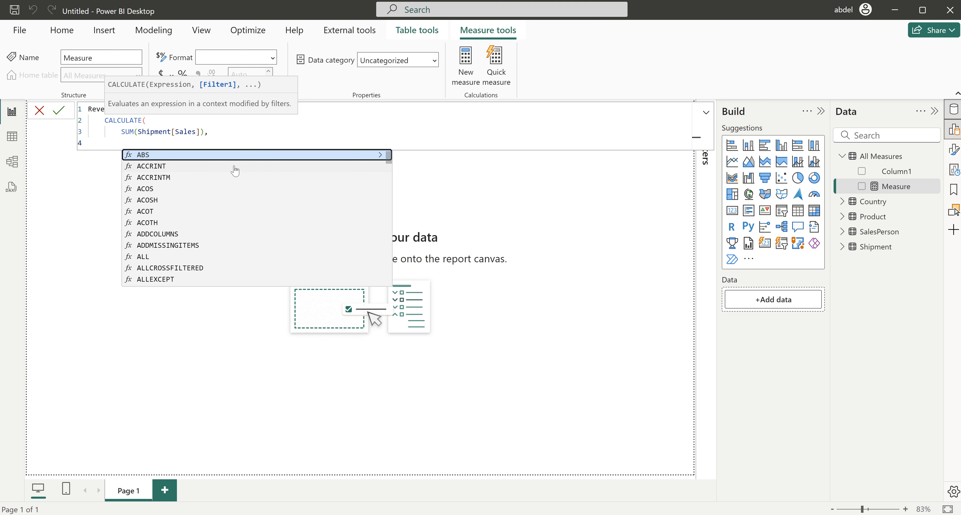
{"action": "type", "text": "stat"}
{"action": "left_click", "coordinate": [235, 166]}
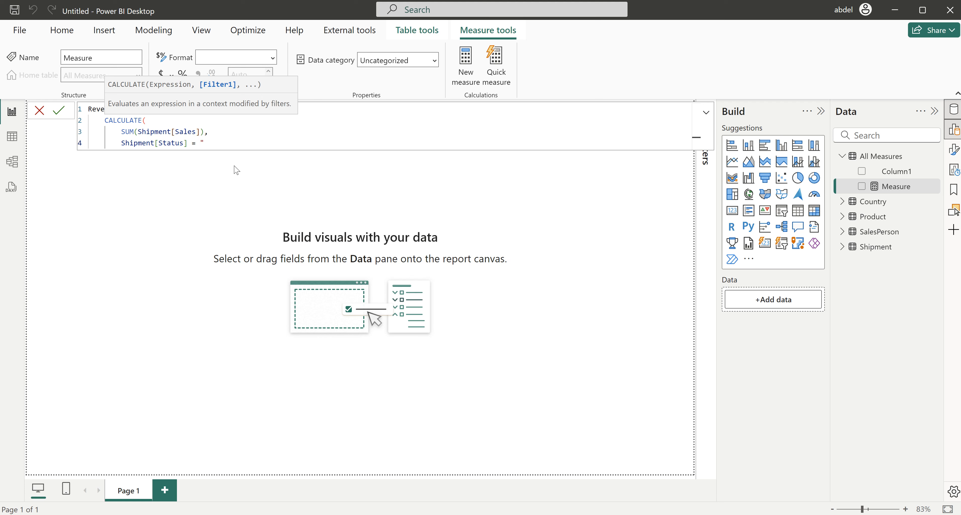
{"action": "type", "text": "= \"Delivered\""}
{"action": "double_click", "coordinate": [218, 145]}
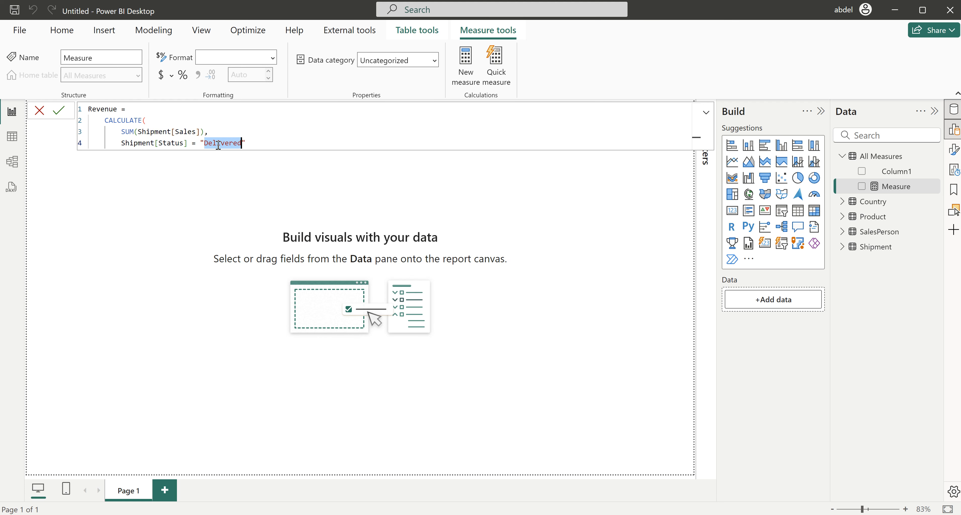
{"action": "type", "text": "Completed"}
{"action": "key", "text": "Return"}
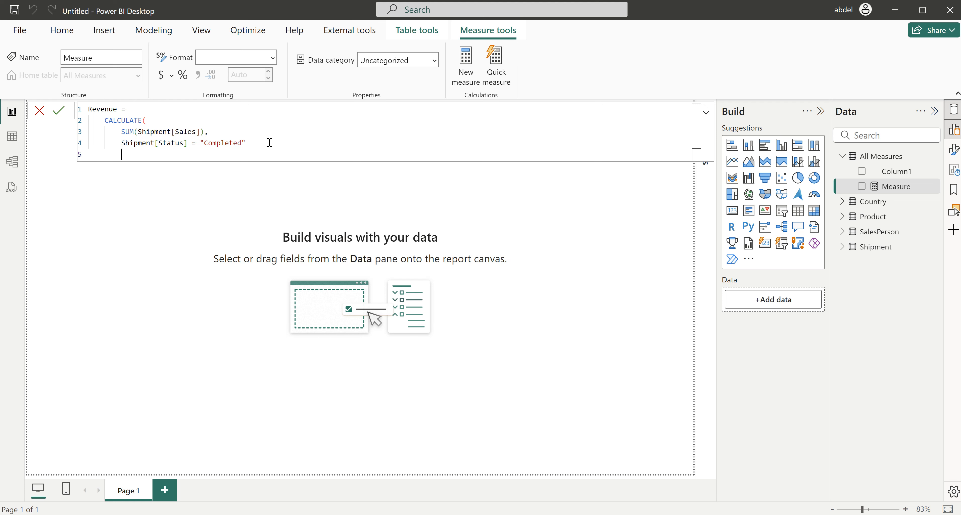
{"action": "type", "text": ")"}
{"action": "key", "text": "Return"}
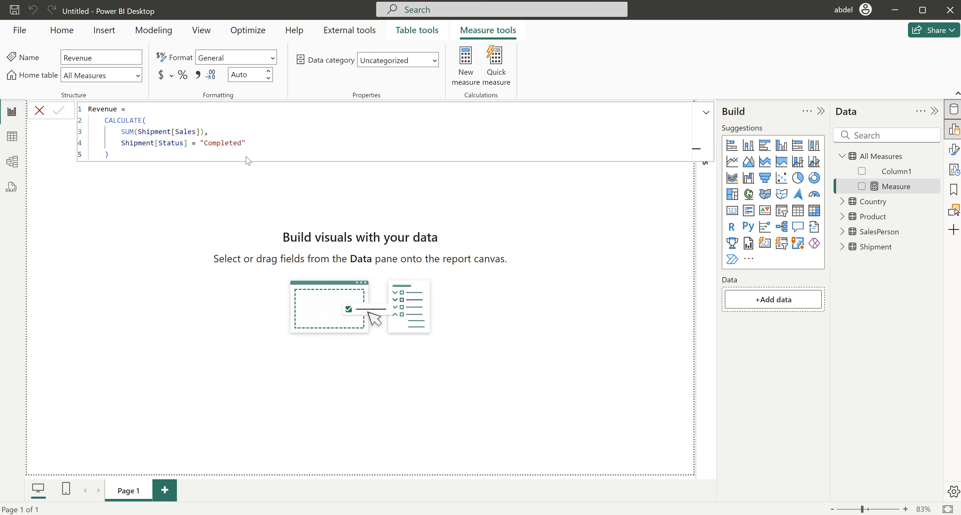
{"action": "left_click", "coordinate": [40, 111]}
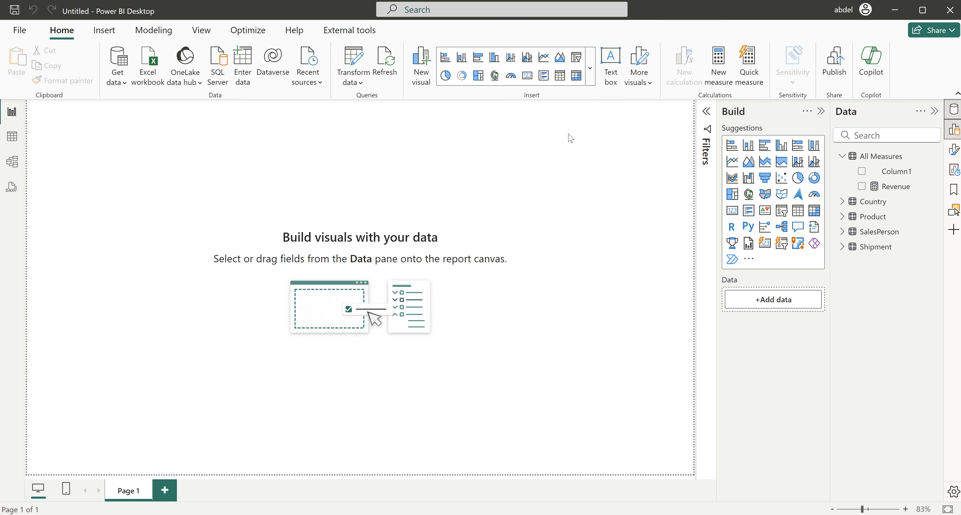
Step: Insert a new-style card visual showing Revenue on Page 1 and shorten it slightly from its lower edge
{"action": "left_click", "coordinate": [590, 68]}
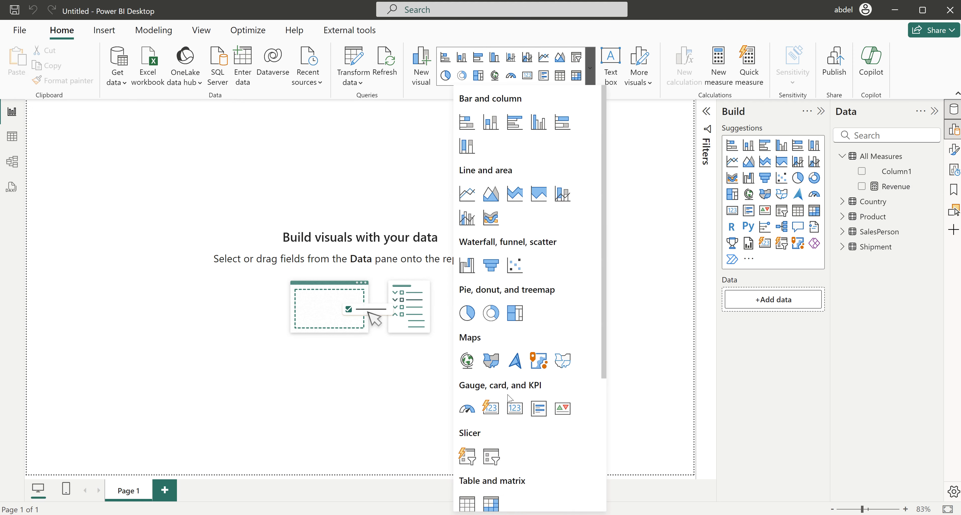
{"action": "left_click", "coordinate": [491, 412]}
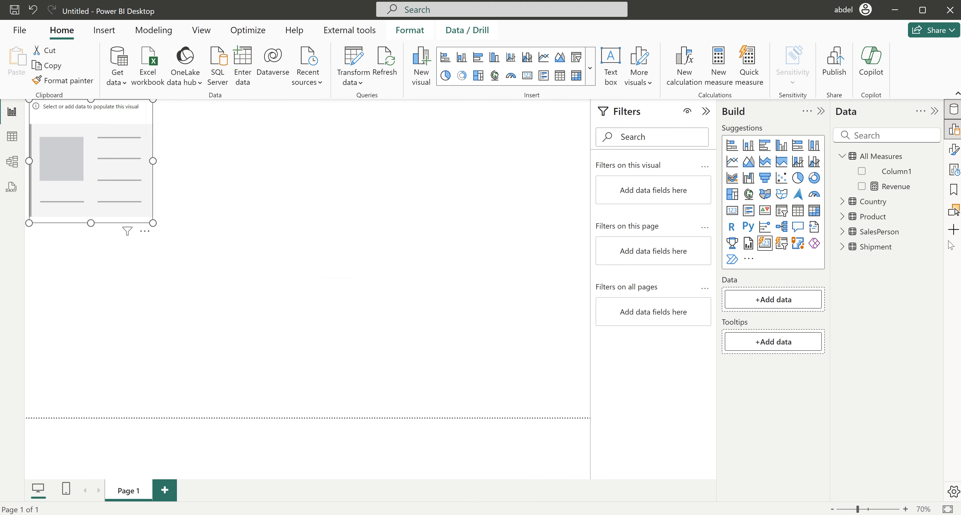
{"action": "left_click", "coordinate": [862, 187]}
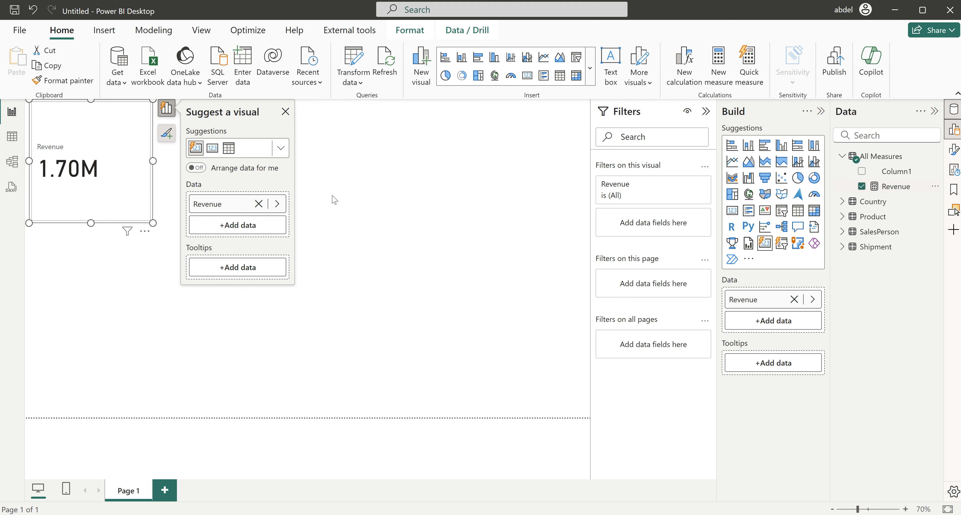
{"action": "left_click_drag", "start_coordinate": [150, 222], "coordinate": [149, 198]}
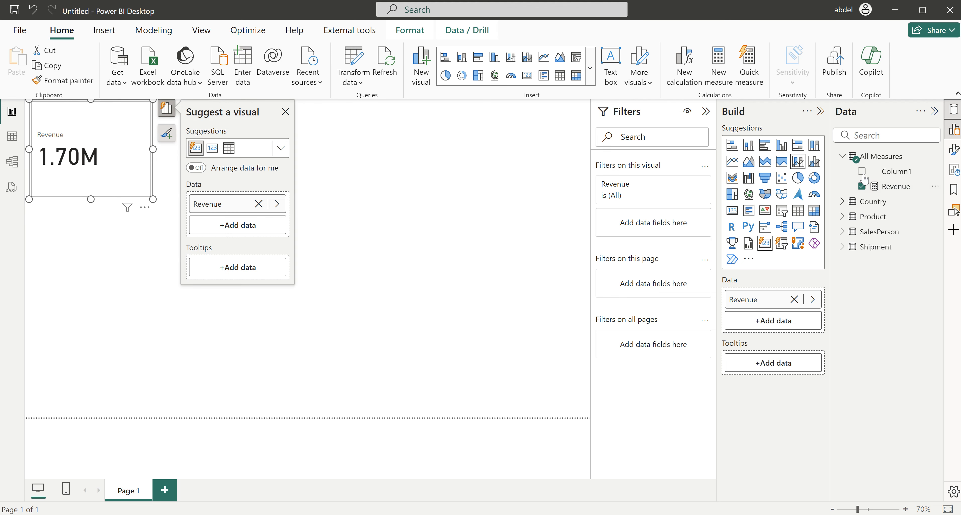
Step: Add a new measure named Shipments to the All Measures table, with a new line for its formula
{"action": "right_click", "coordinate": [880, 160]}
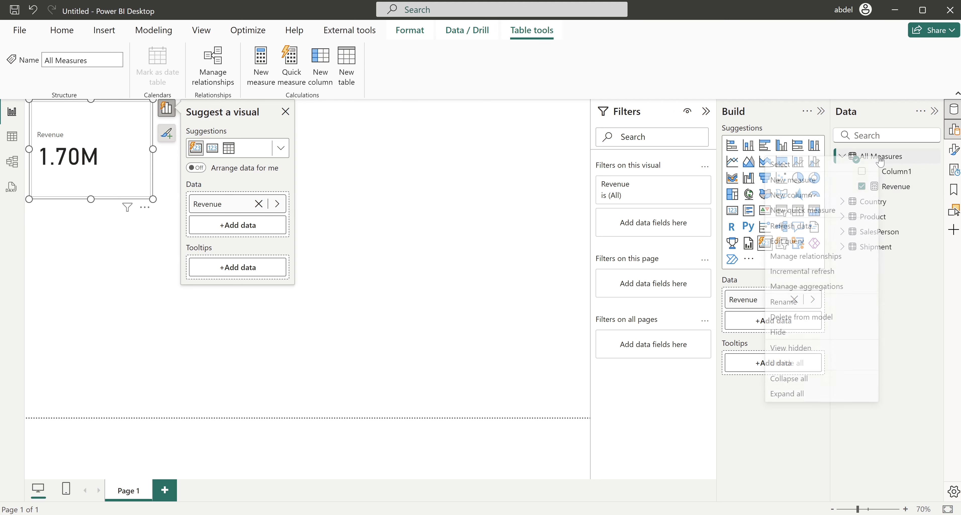
{"action": "left_click", "coordinate": [414, 227]}
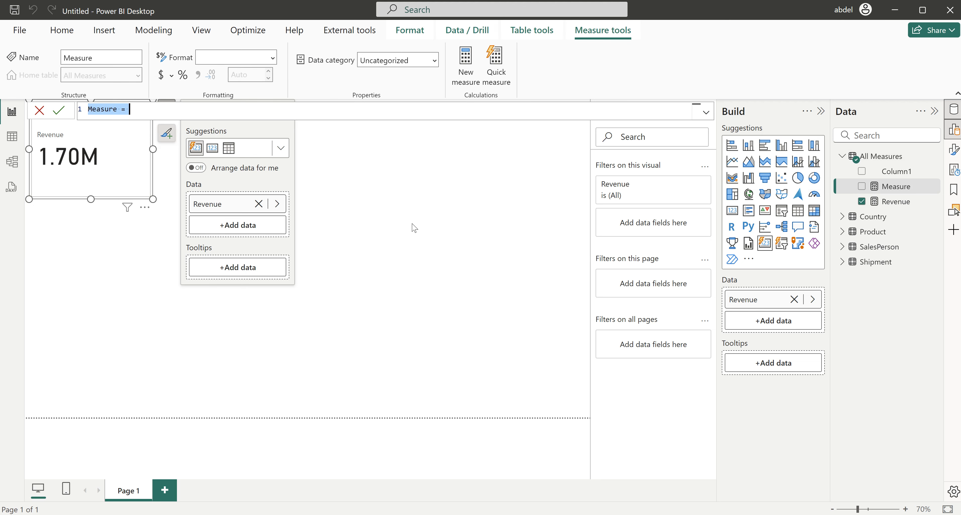
{"action": "type", "text": "Ship"}
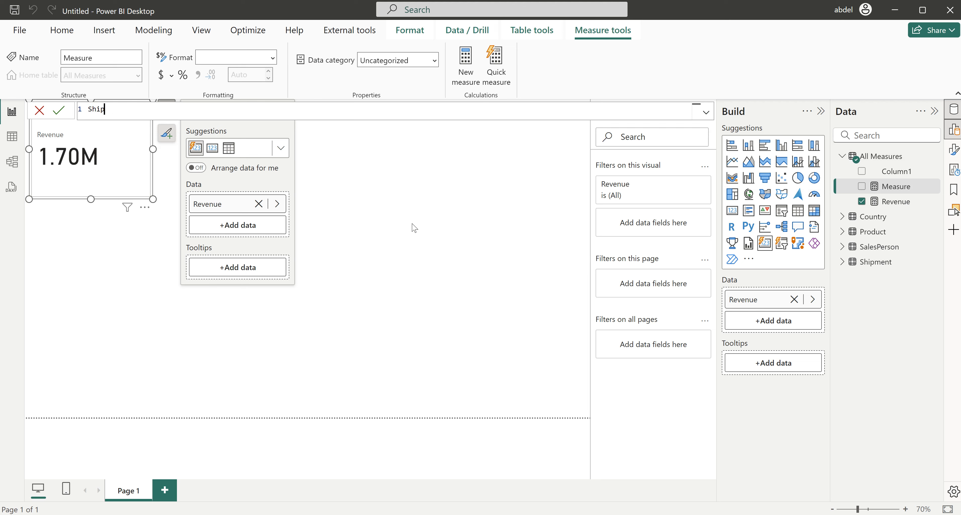
{"action": "type", "text": "ments ="}
{"action": "key", "text": "shift+Return"}
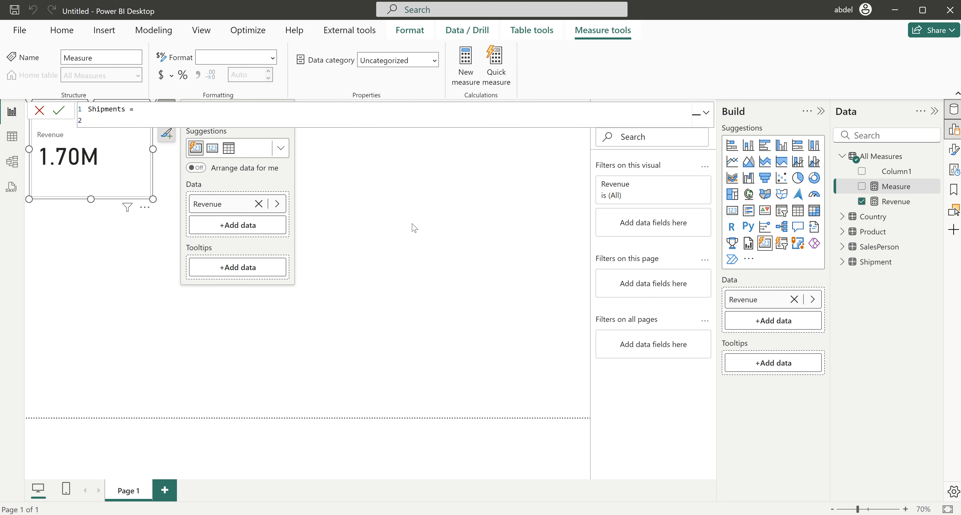
Step: Define the Shipments measure as COUNTROWS(Shipment) and commit it
{"action": "type", "text": "s"}
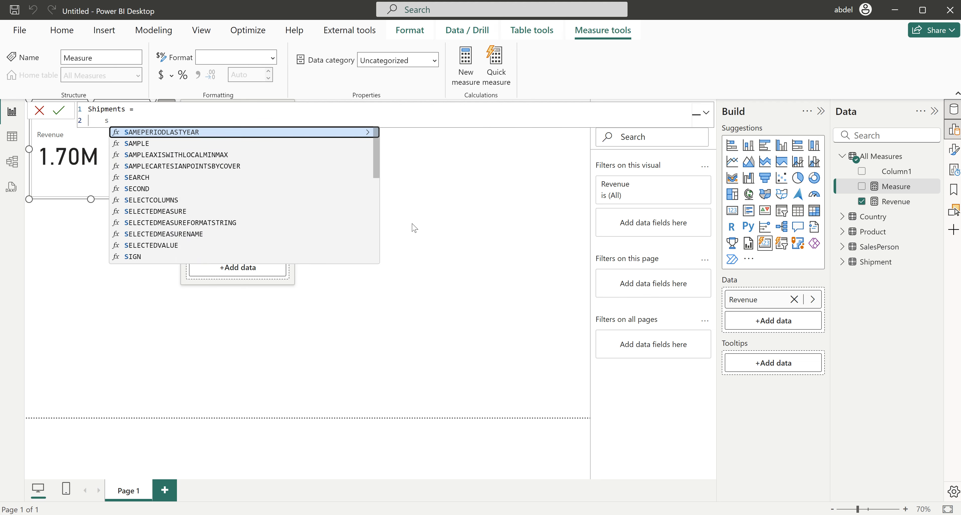
{"action": "key", "text": "BackSpace"}
{"action": "type", "text": "coun"}
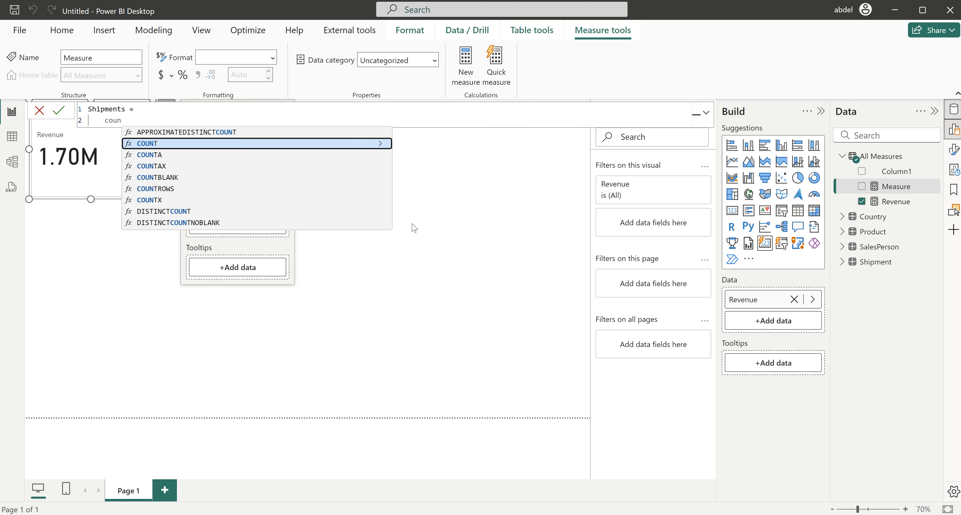
{"action": "key", "text": "Down"}
{"action": "key", "text": "Down"}
{"action": "key", "text": "Down"}
{"action": "key", "text": "Down"}
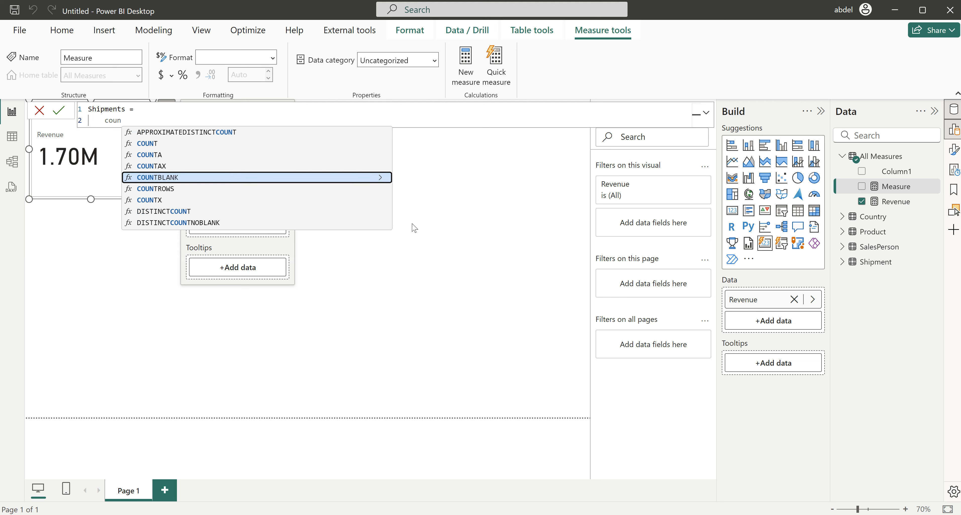
{"action": "key", "text": "Tab"}
{"action": "type", "text": "shi"}
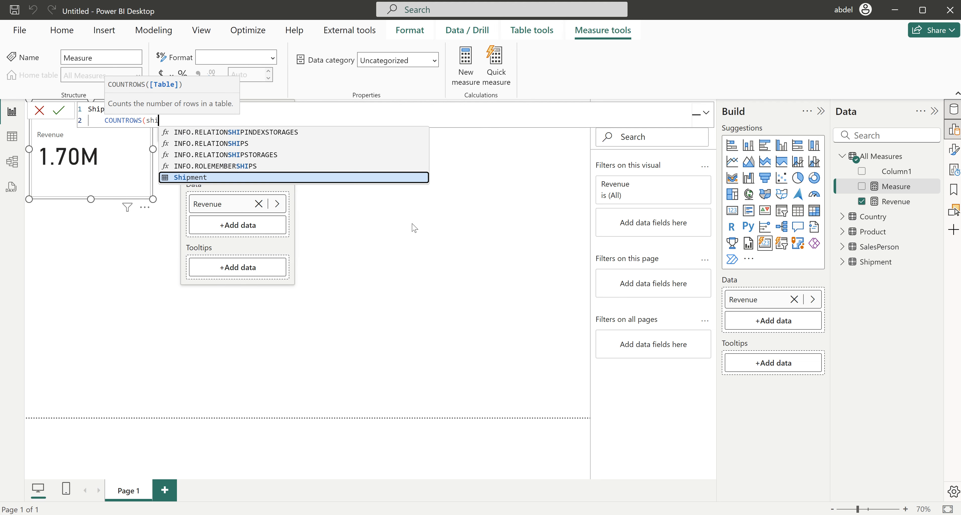
{"action": "key", "text": "Tab"}
{"action": "type", "text": ")"}
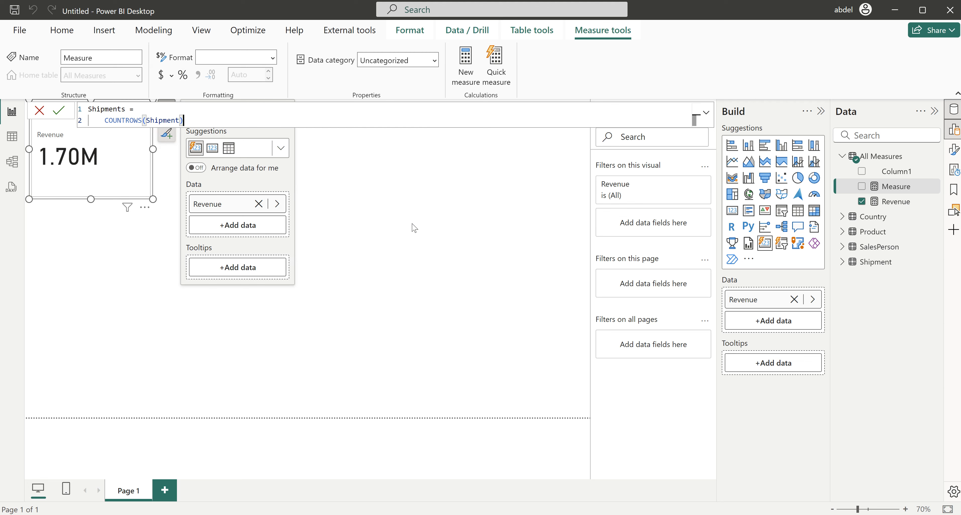
{"action": "key", "text": "Return"}
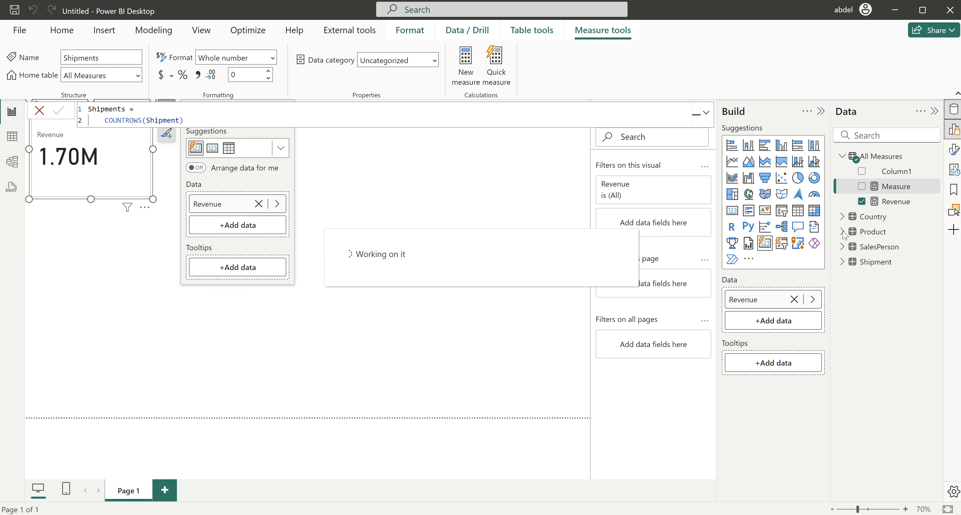
Step: Add a new measure named Active Shipments to the All Measures table, with a new line for its formula
{"action": "mouse_move", "coordinate": [868, 161]}
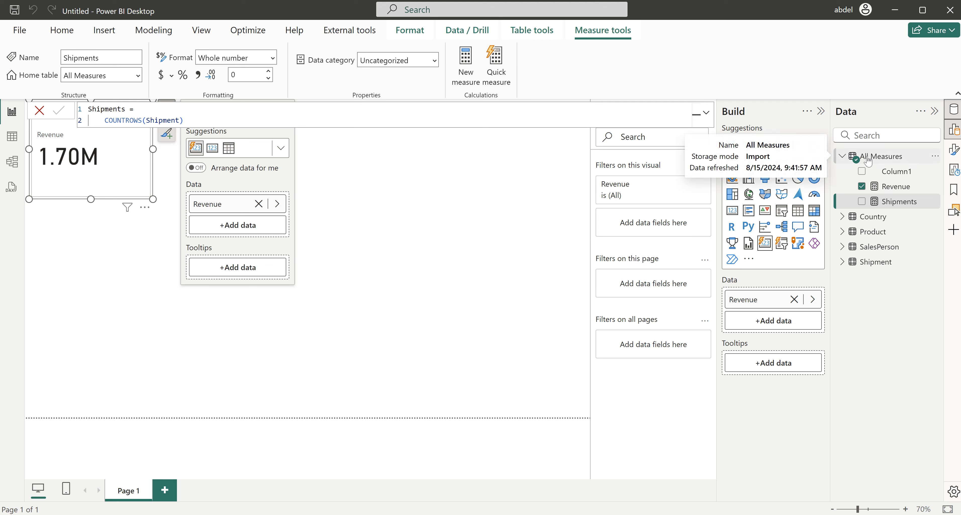
{"action": "right_click", "coordinate": [868, 160]}
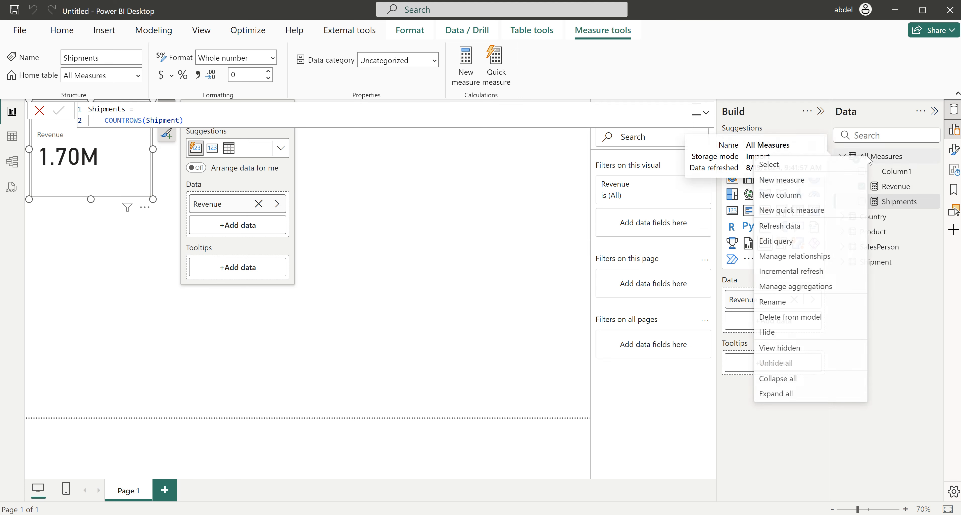
{"action": "left_click", "coordinate": [801, 184]}
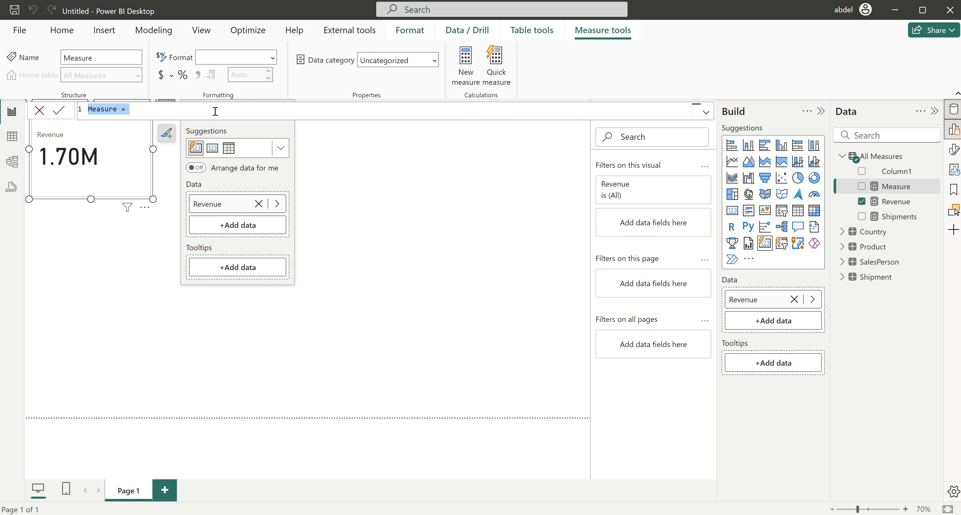
{"action": "type", "text": "Active S"}
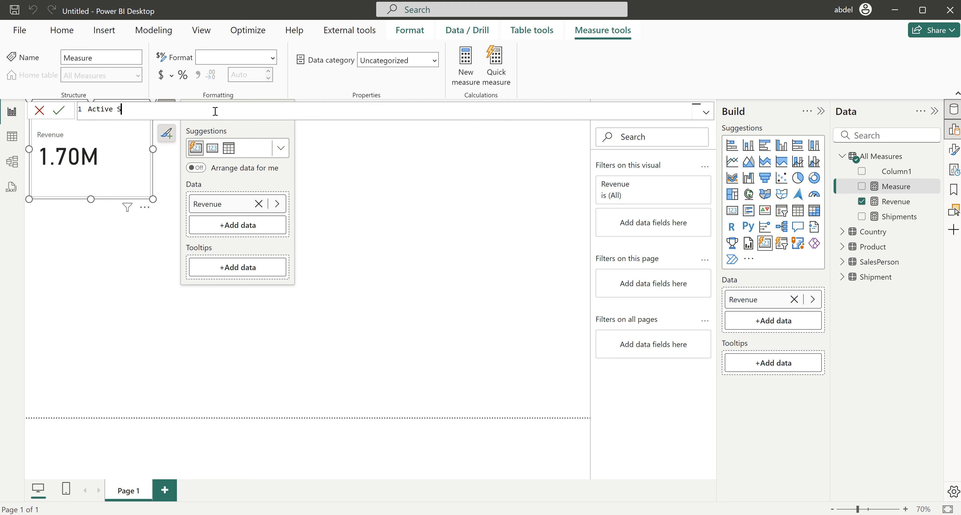
{"action": "type", "text": "hipments ="}
{"action": "key", "text": "shift+Return"}
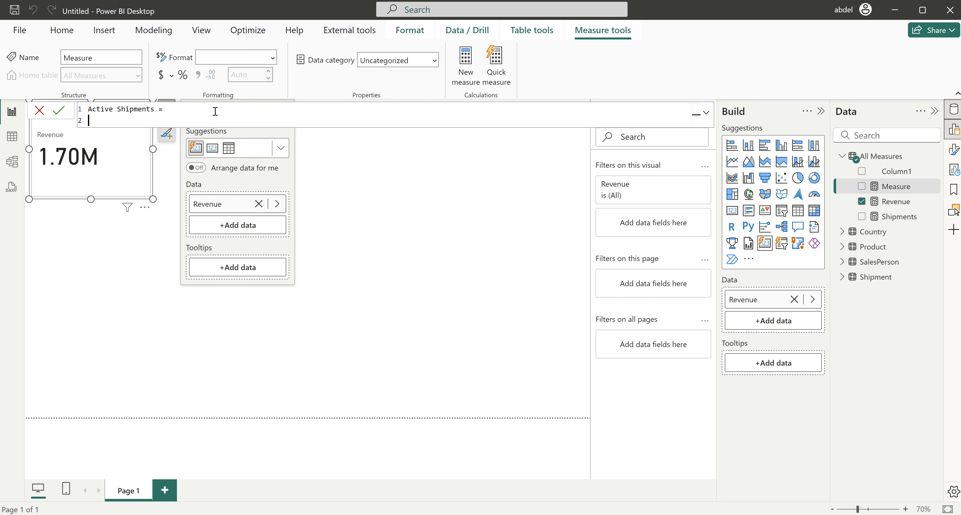
Step: Begin the Active Shipments formula with CALCULATE, using [Shipments] as its expression
{"action": "type", "text": "CAL"}
{"action": "key", "text": "Tab"}
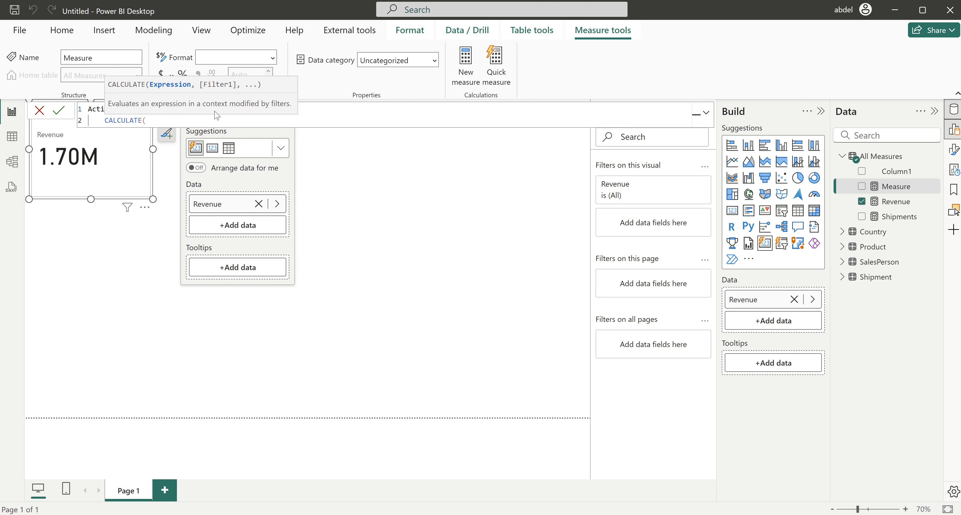
{"action": "key", "text": "shift+Return"}
{"action": "type", "text": "shi"}
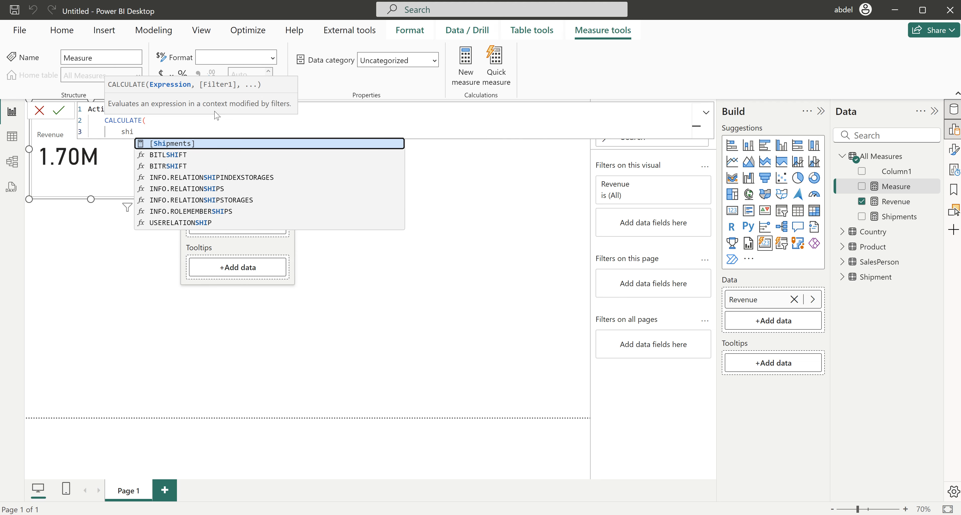
{"action": "key", "text": "Tab"}
{"action": "type", "text": ","}
{"action": "key", "text": "shift+Return"}
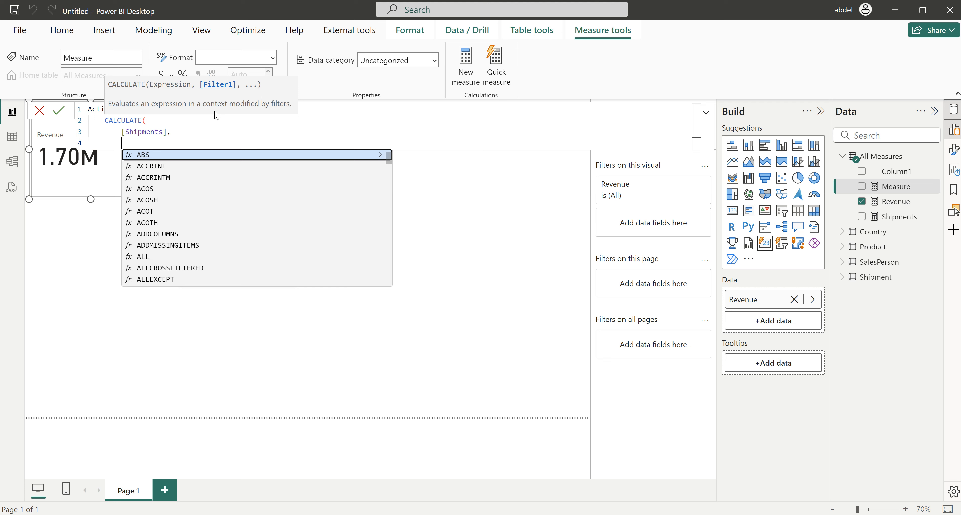
Step: Complete the Active Shipments formula with the filter Shipment[Status] = "Active" and commit the measure
{"action": "type", "text": "st"}
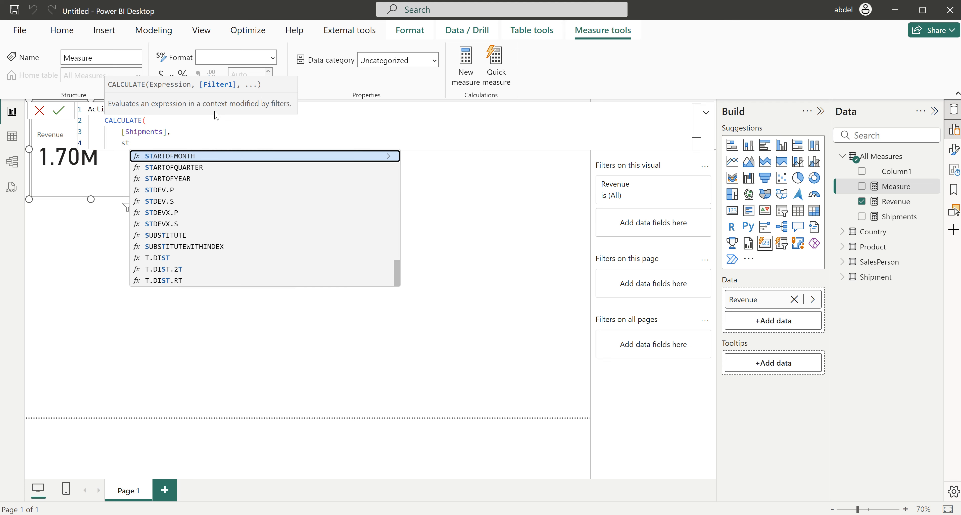
{"action": "type", "text": "at"}
{"action": "key", "text": "Tab"}
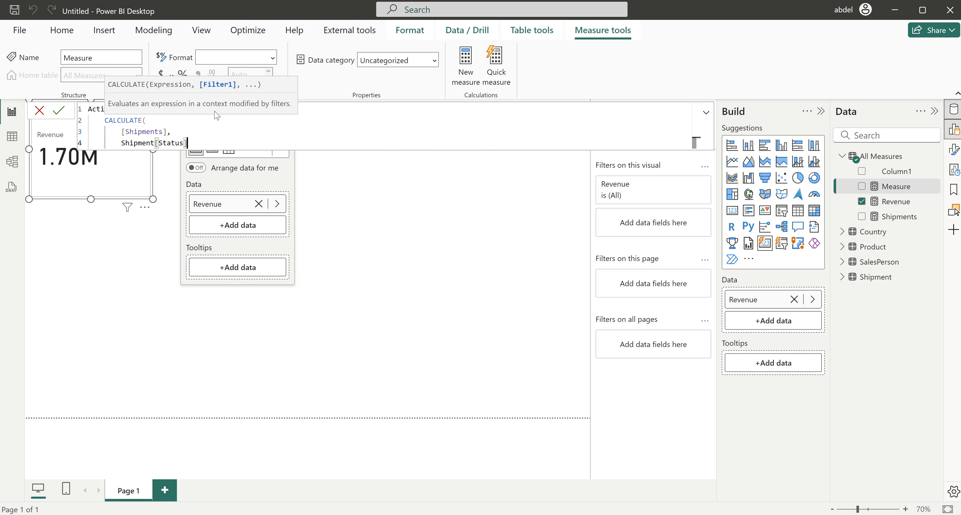
{"action": "type", "text": "= \"Active\""}
{"action": "key", "text": "shift+Return"}
{"action": "type", "text": ")"}
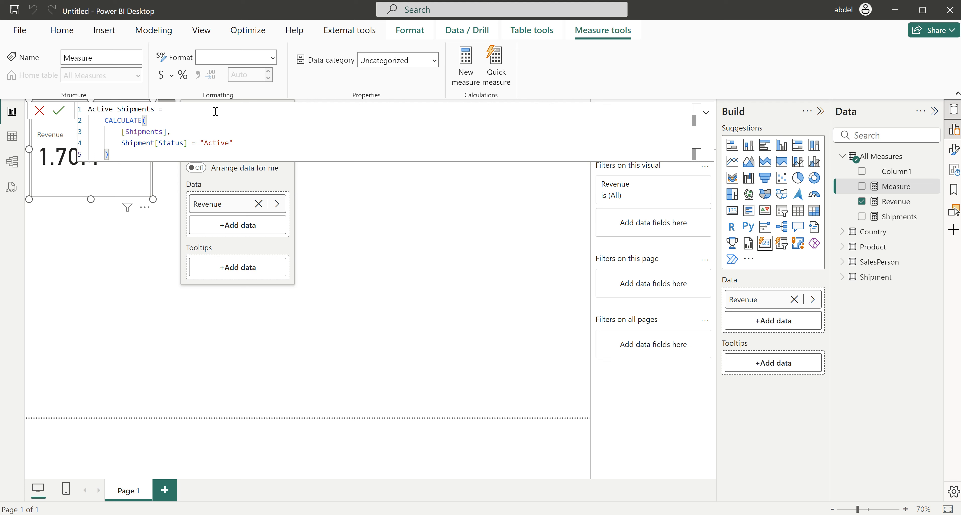
{"action": "key", "text": "Return"}
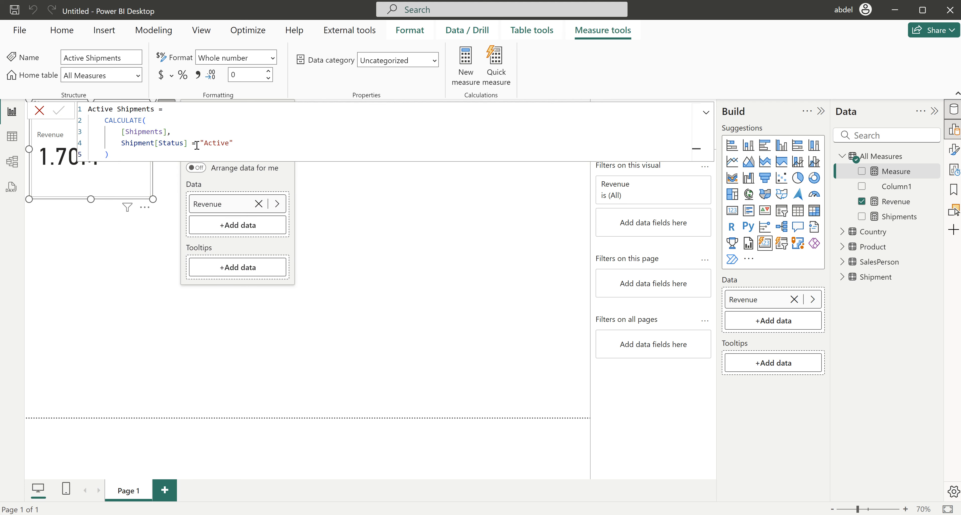
Step: Create another new measure in All Measures and fill it with a copy of the Active Shipments formula
{"action": "left_click_drag", "start_coordinate": [122, 158], "coordinate": [88, 108]}
{"action": "key", "text": "ctrl+c"}
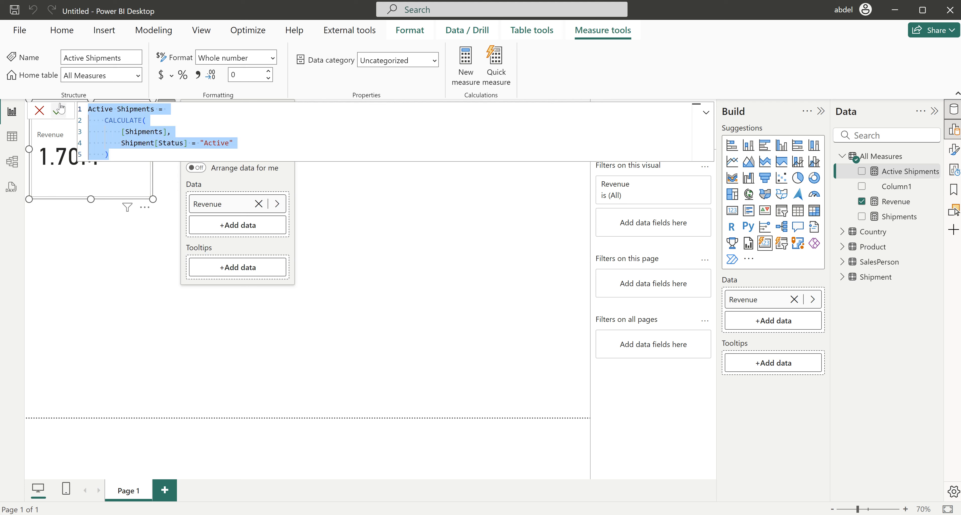
{"action": "left_click", "coordinate": [466, 66]}
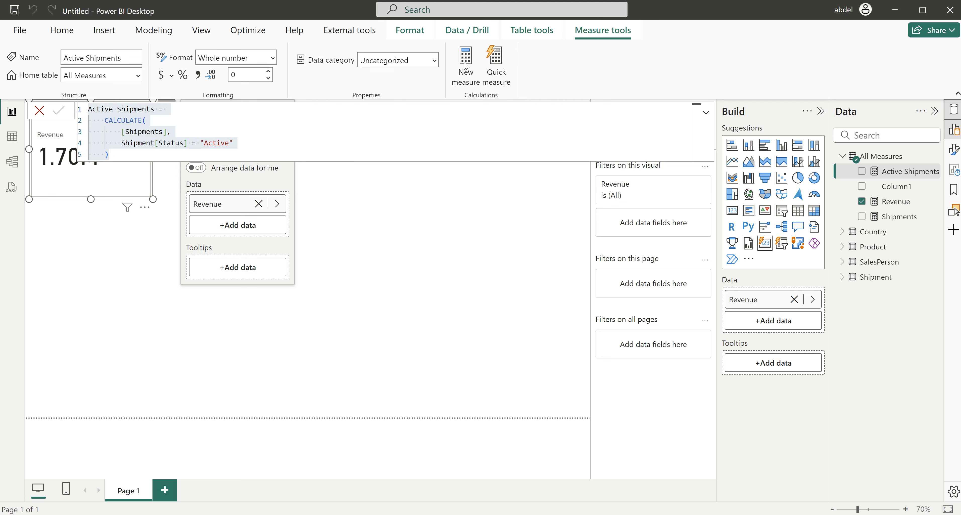
{"action": "left_click", "coordinate": [465, 67]}
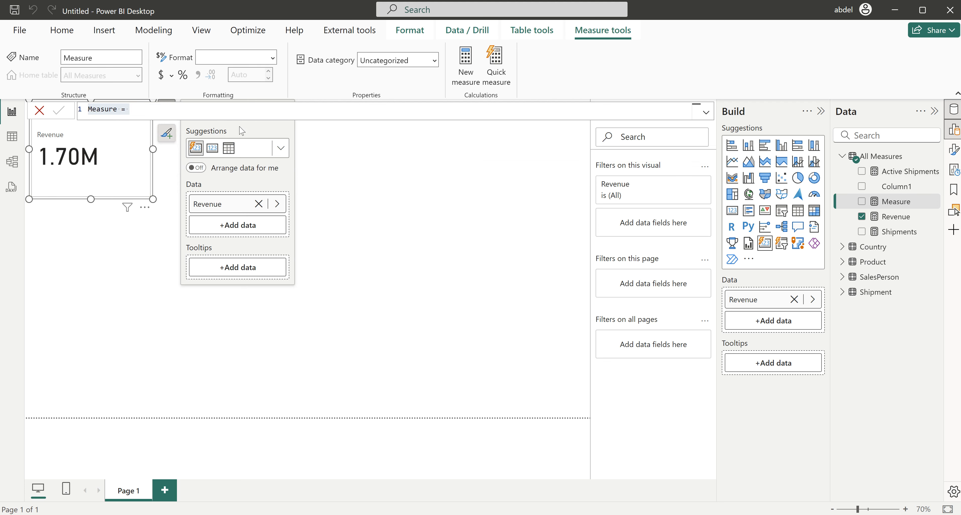
{"action": "key", "text": "ctrl+v"}
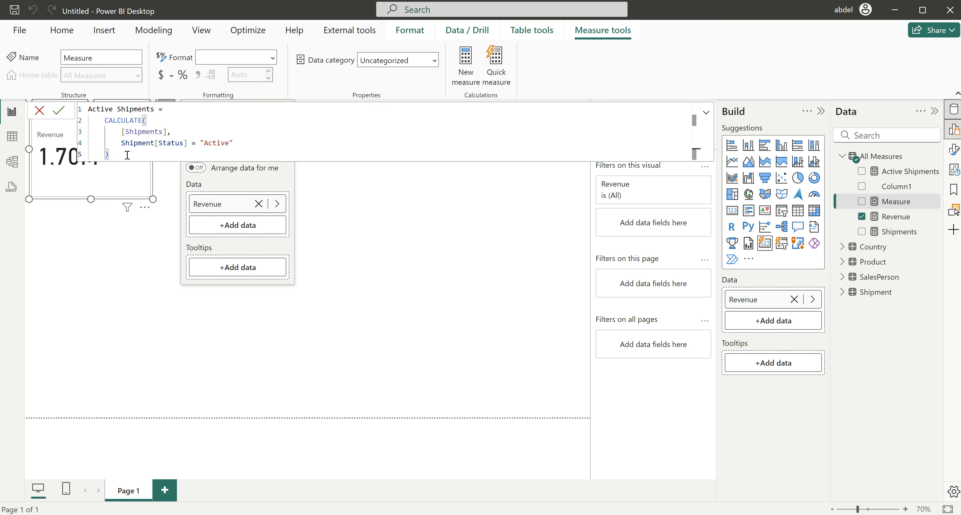
Step: Change the copied formula to Completed Shipments with Shipment[Status] = "Completed" and commit it
{"action": "double_click", "coordinate": [98, 109]}
{"action": "type", "text": "Complet"}
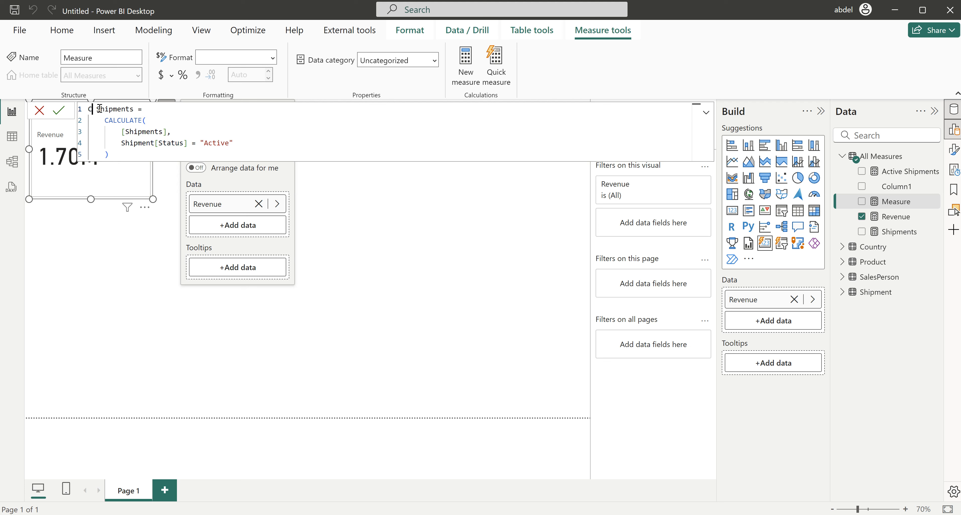
{"action": "type", "text": "ed"}
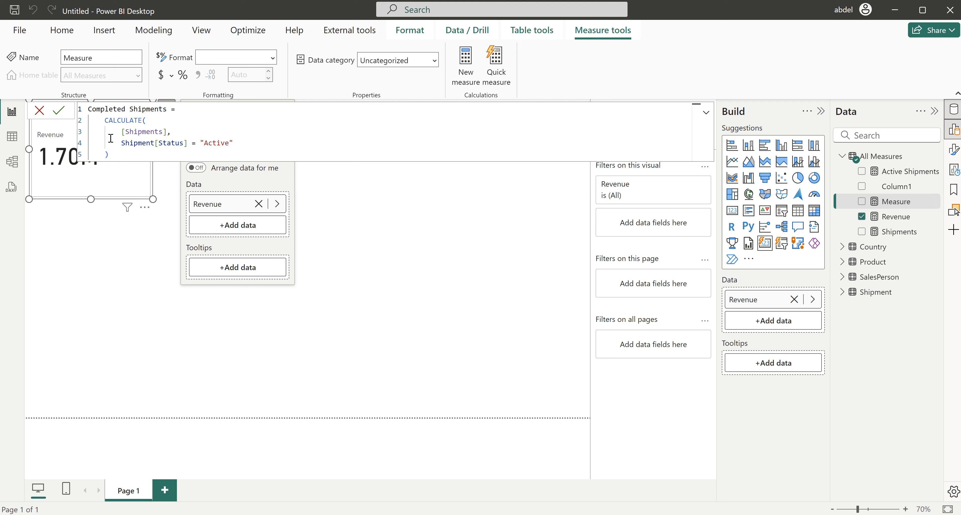
{"action": "double_click", "coordinate": [107, 110]}
{"action": "key", "text": "ctrl+c"}
{"action": "double_click", "coordinate": [218, 143]}
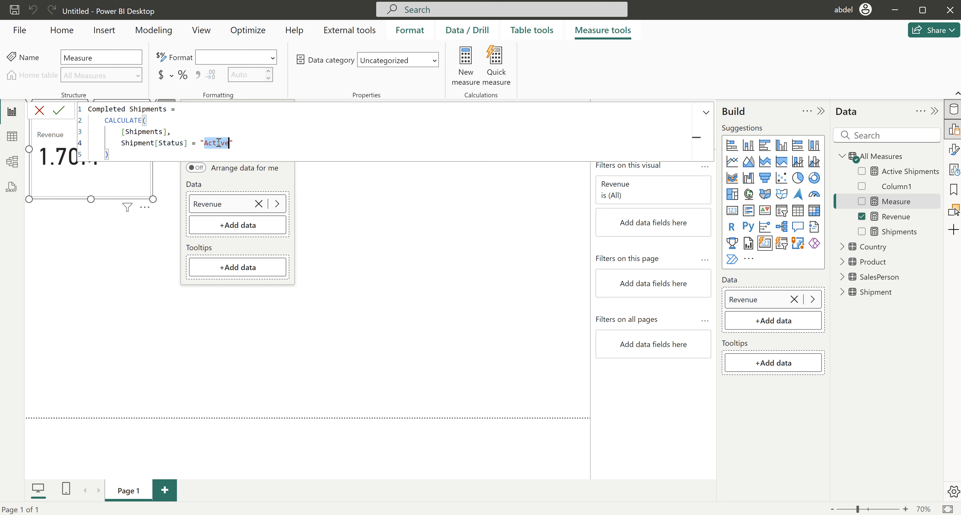
{"action": "key", "text": "ctrl+v"}
{"action": "key", "text": "Return"}
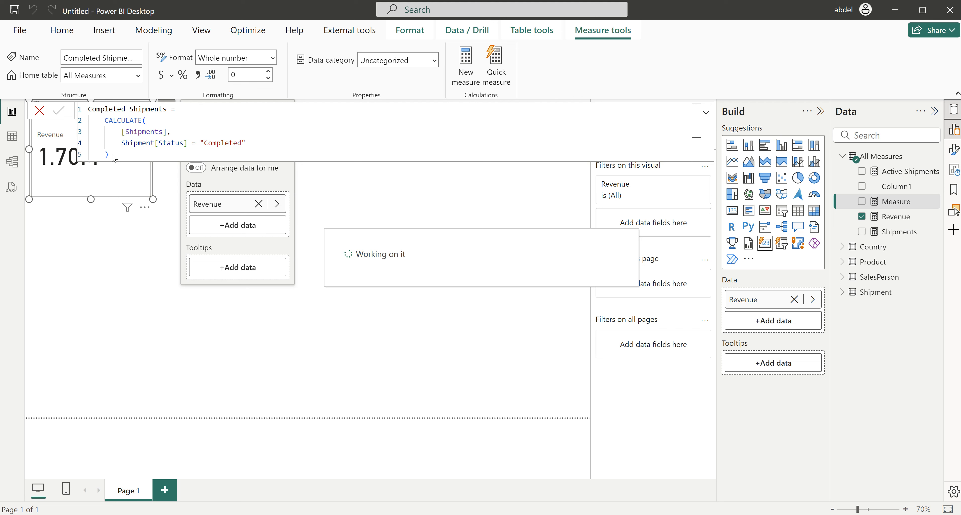
Step: Create another new measure in All Measures and fill it with a copy of the Completed Shipments formula
{"action": "key", "text": "ctrl+a"}
{"action": "key", "text": "ctrl+c"}
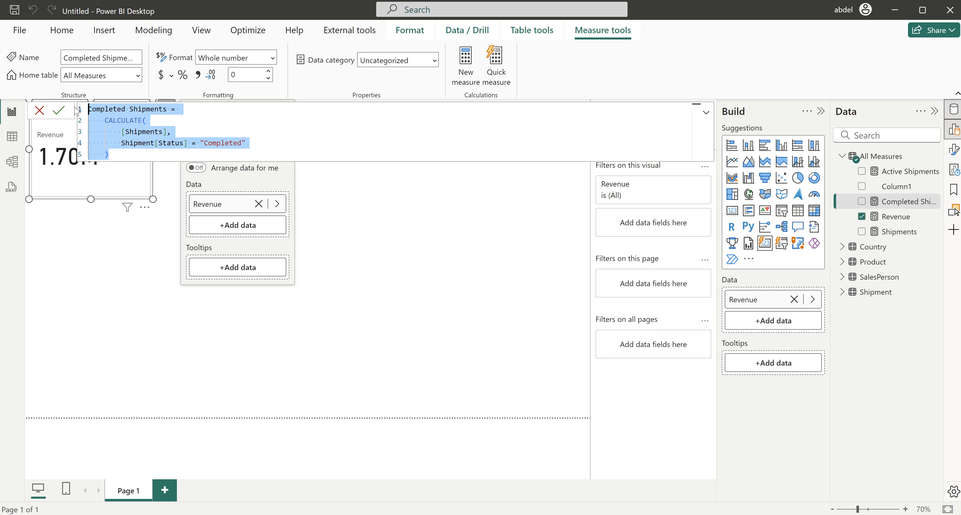
{"action": "left_click", "coordinate": [465, 65]}
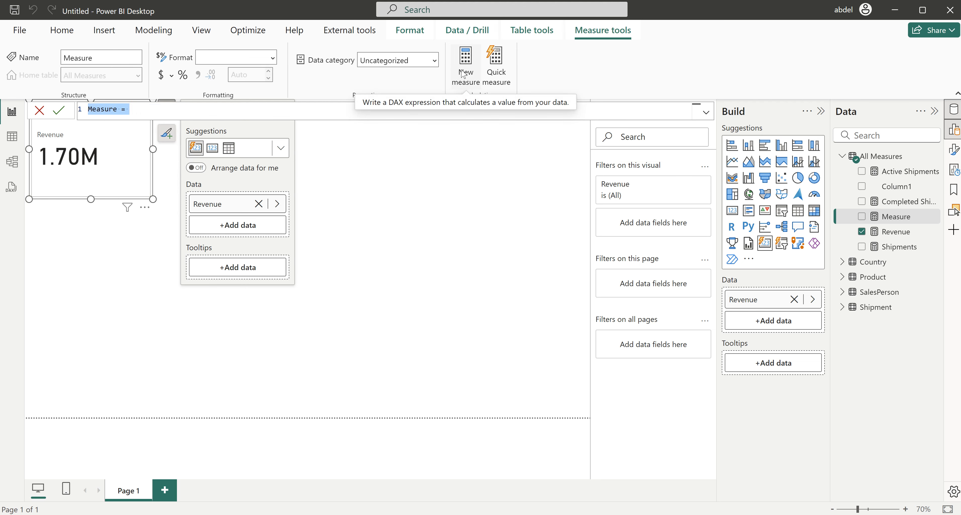
{"action": "key", "text": "ctrl+v"}
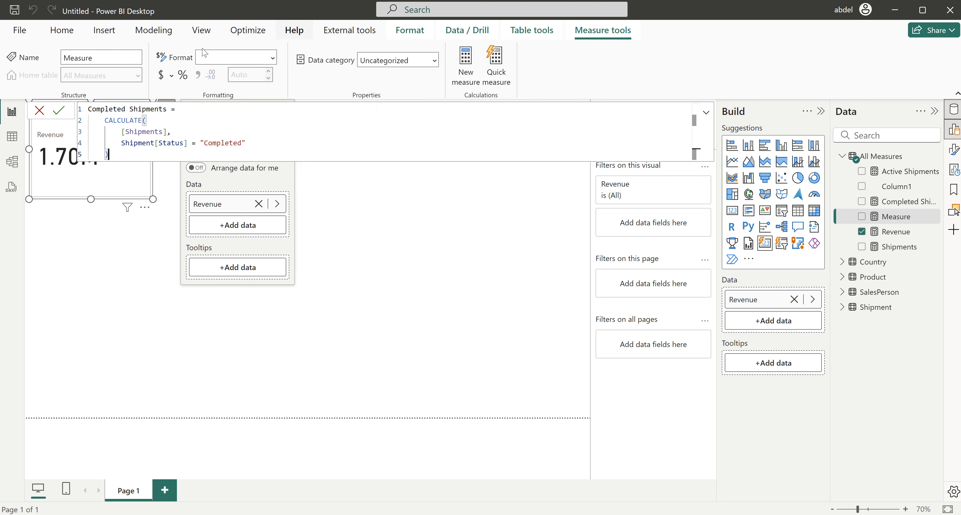
Step: Change the copied formula to Returned Shipments with Shipment[Status] = "Returned" and commit it
{"action": "double_click", "coordinate": [114, 109]}
{"action": "type", "text": "Returned"}
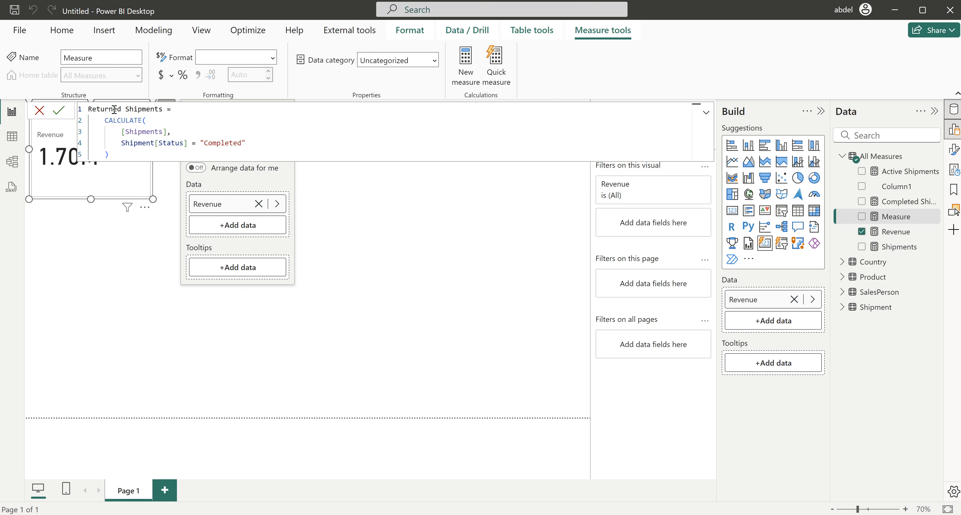
{"action": "double_click", "coordinate": [114, 109]}
{"action": "double_click", "coordinate": [228, 142]}
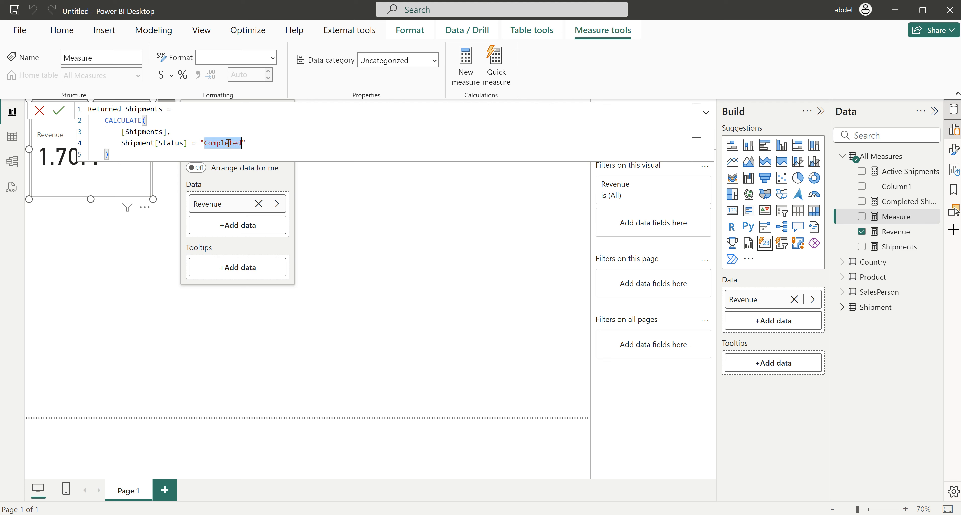
{"action": "type", "text": "Returned"}
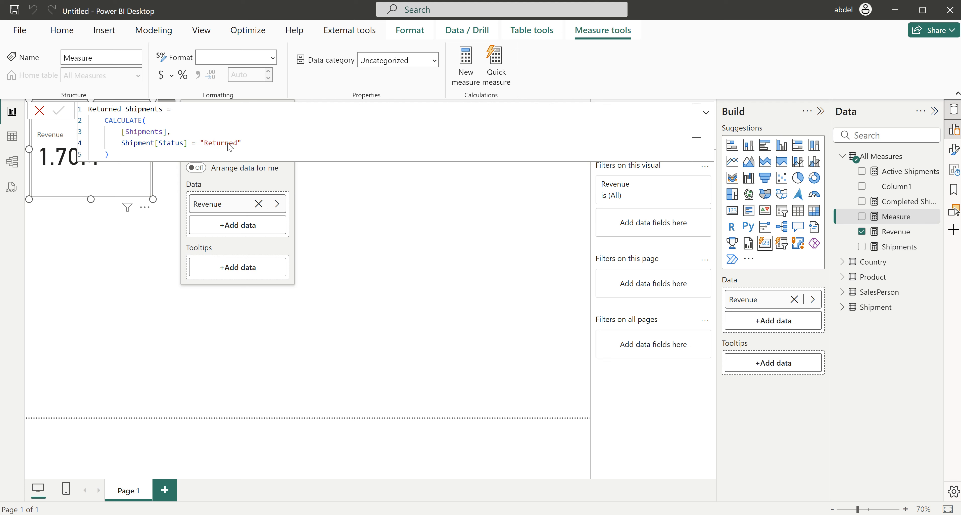
{"action": "key", "text": "Return"}
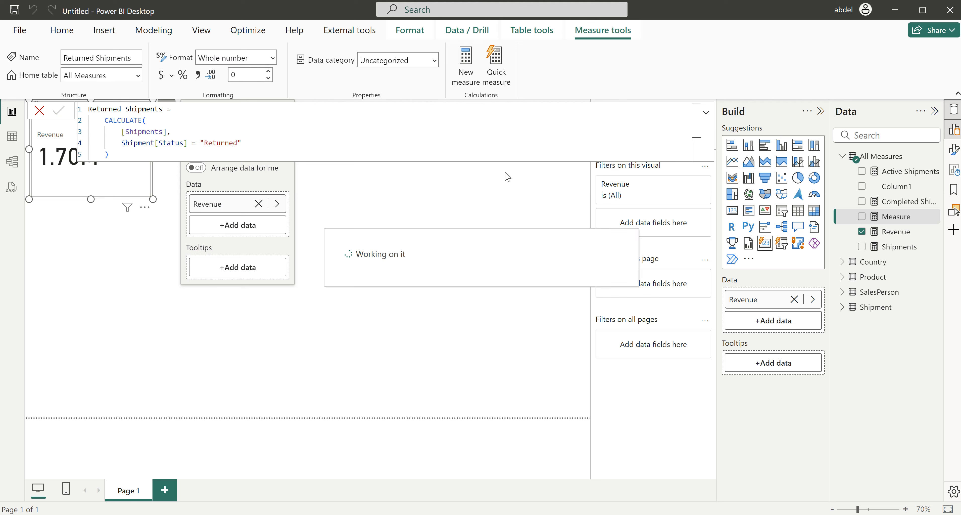
Step: Display the Shipment table's rows in Table view to examine its data
{"action": "left_click", "coordinate": [874, 308]}
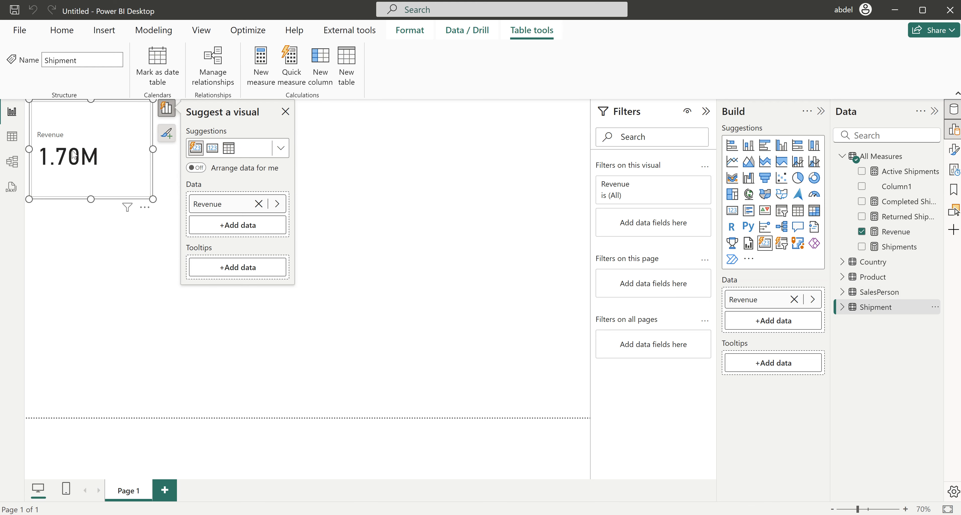
{"action": "left_click", "coordinate": [14, 139]}
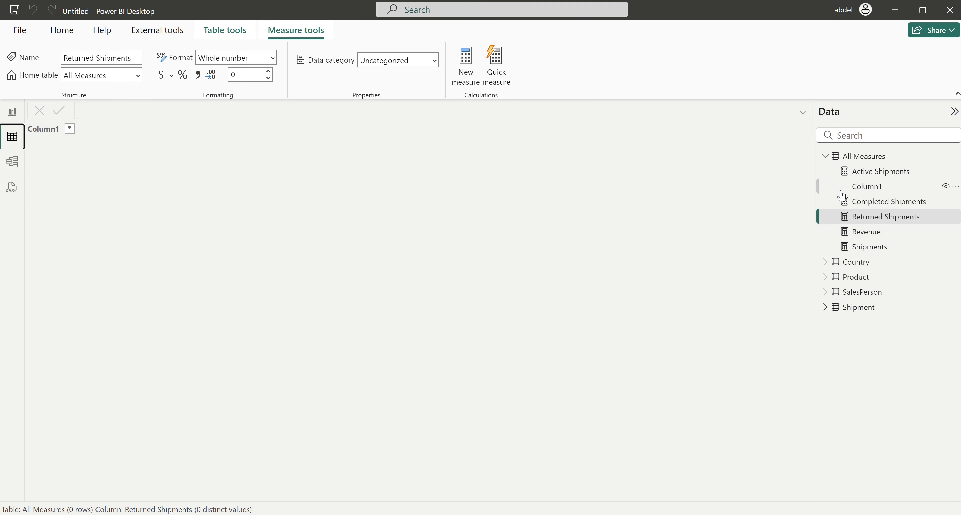
{"action": "left_click", "coordinate": [854, 314]}
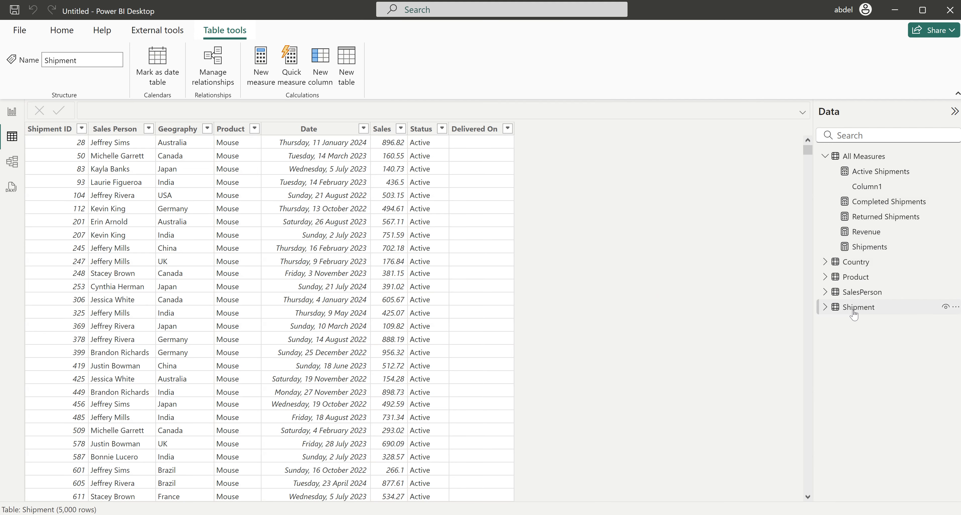
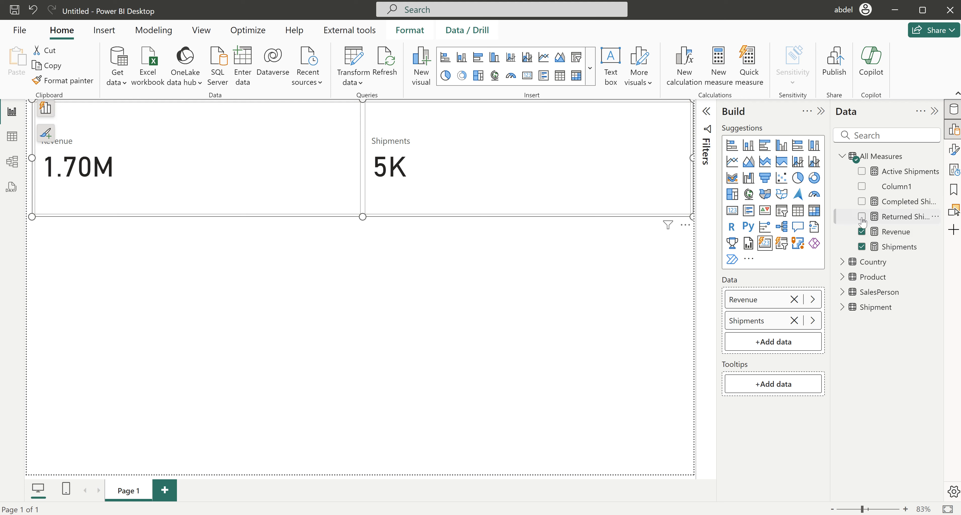
Step: Add the Active Shipments, Completed Shipments and Returned Shipments measures to the card visual after Shipments
{"action": "left_click", "coordinate": [862, 202]}
{"action": "left_click", "coordinate": [863, 202]}
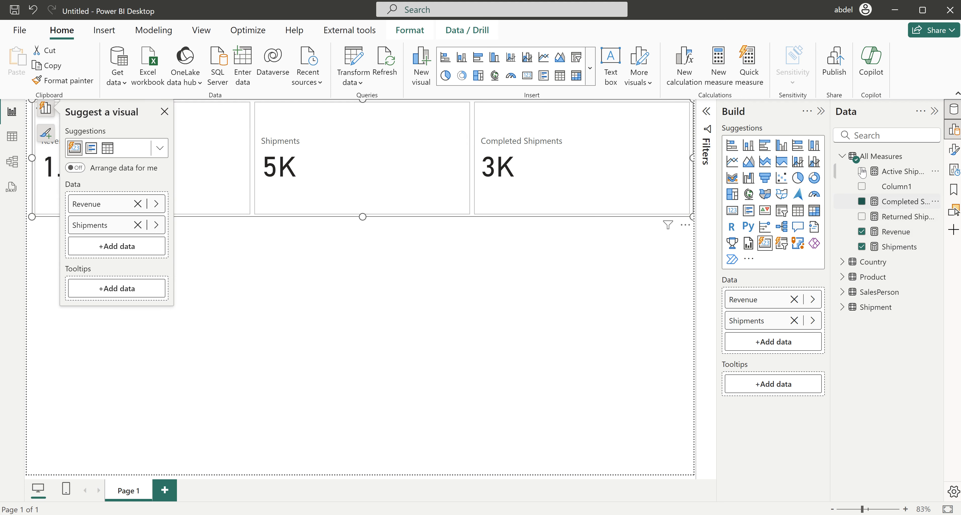
{"action": "left_click", "coordinate": [862, 171]}
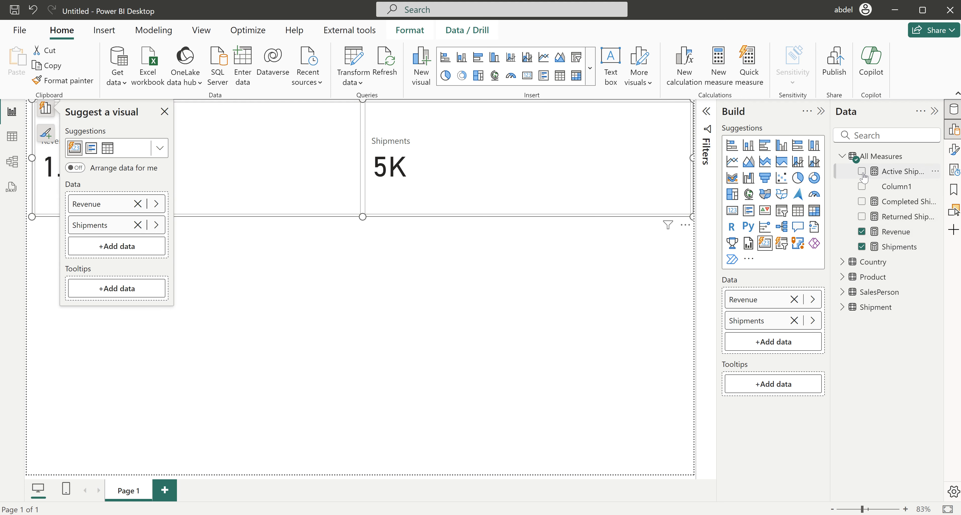
{"action": "left_click", "coordinate": [862, 202]}
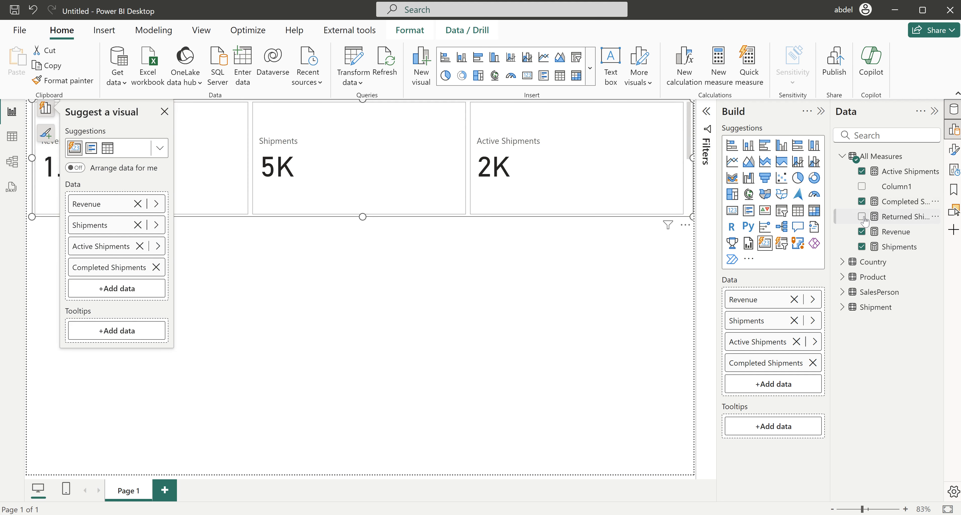
{"action": "left_click", "coordinate": [862, 217]}
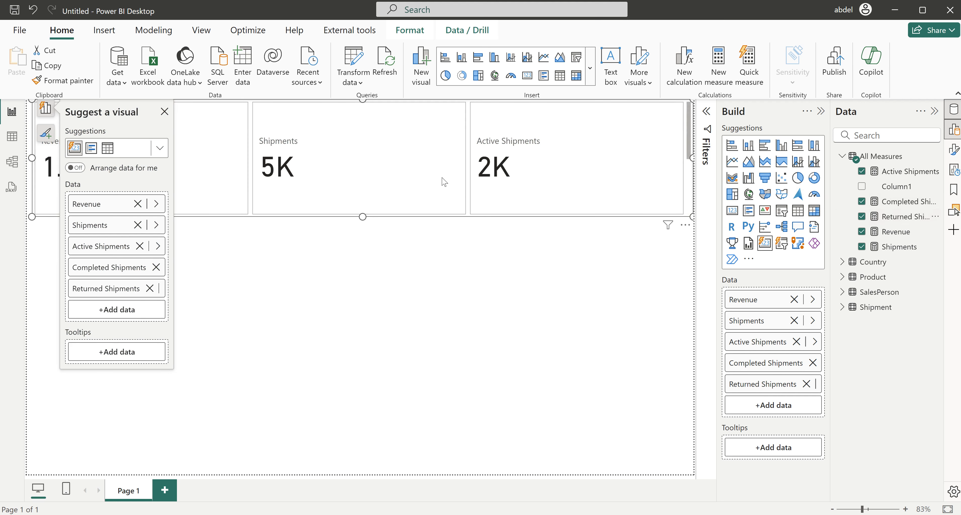
Step: Set the card visual's maximum cards shown to 7 in its layout formatting, and close the formatting options
{"action": "scroll", "coordinate": [570, 172], "scroll_direction": "down", "scroll_amount": 3}
{"action": "scroll", "coordinate": [570, 174], "scroll_direction": "up", "scroll_amount": 3}
{"action": "scroll", "coordinate": [570, 174], "scroll_direction": "down", "scroll_amount": 3}
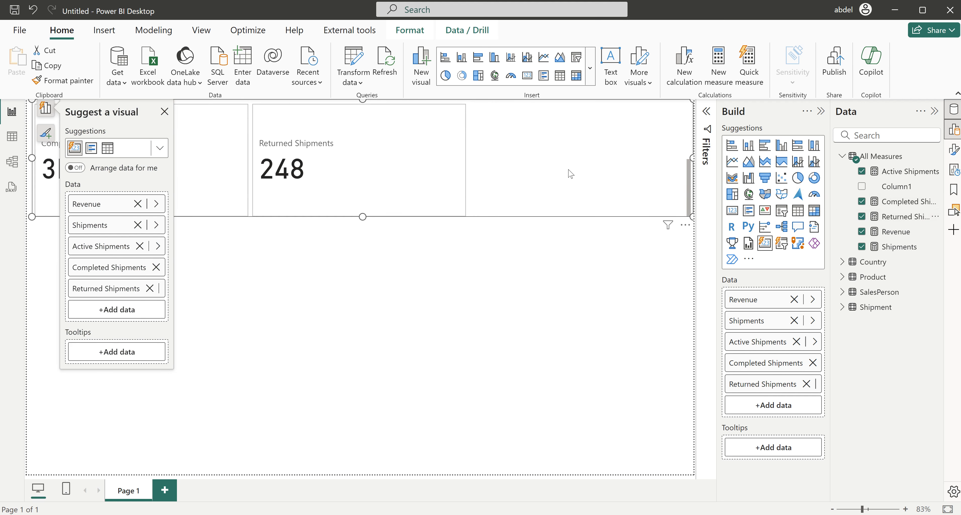
{"action": "scroll", "coordinate": [570, 174], "scroll_direction": "up", "scroll_amount": 3}
{"action": "scroll", "coordinate": [570, 174], "scroll_direction": "down", "scroll_amount": 3}
{"action": "scroll", "coordinate": [570, 174], "scroll_direction": "up", "scroll_amount": 3}
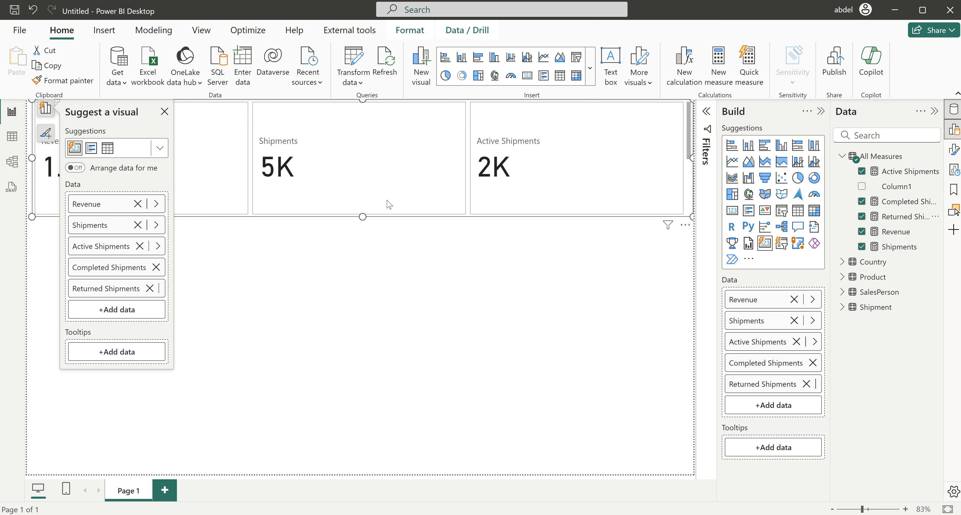
{"action": "left_click", "coordinate": [953, 151]}
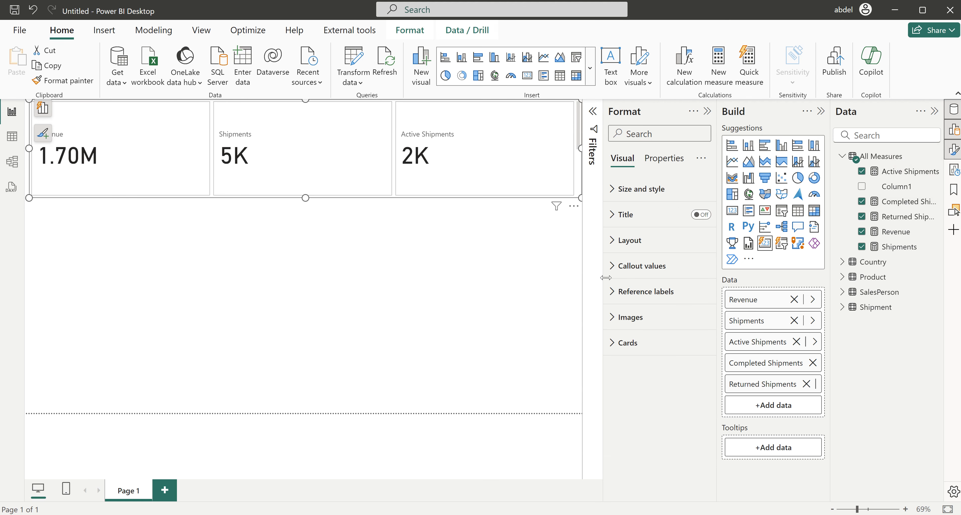
{"action": "left_click", "coordinate": [612, 242]}
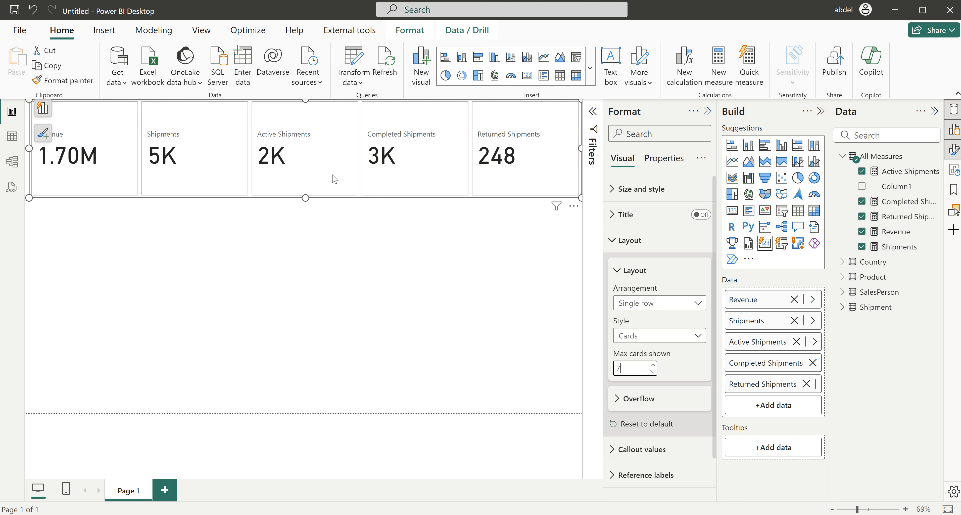
{"action": "left_click", "coordinate": [707, 111]}
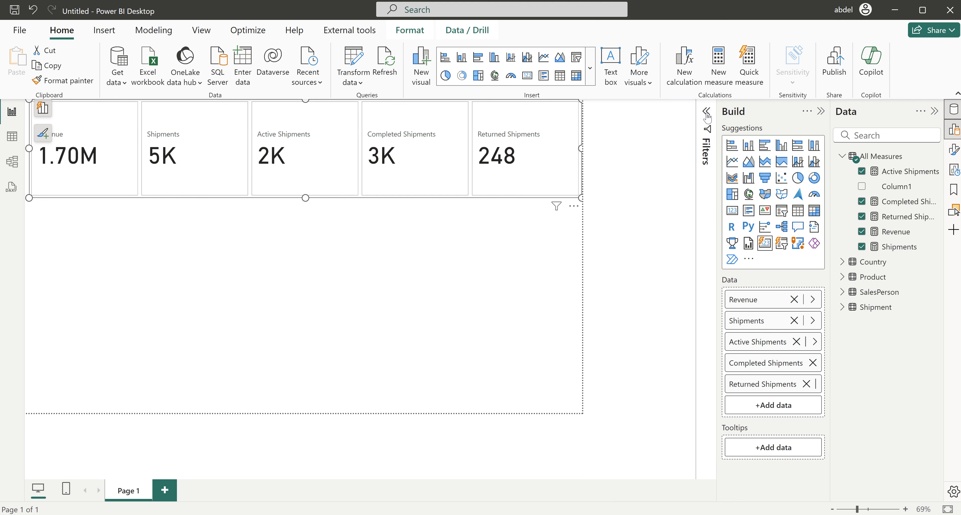
Step: Deselect the card visual and set the page's canvas type to Custom
{"action": "left_click", "coordinate": [821, 112]}
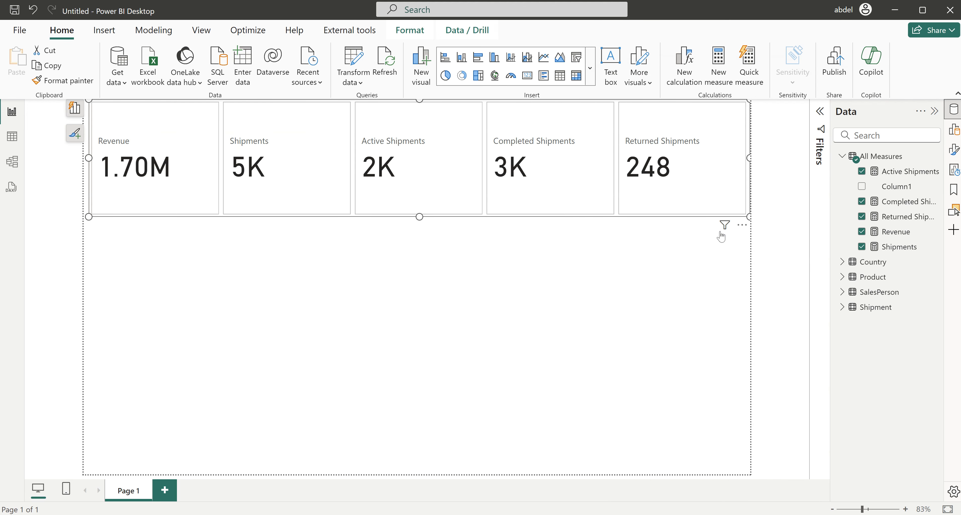
{"action": "left_click", "coordinate": [658, 249]}
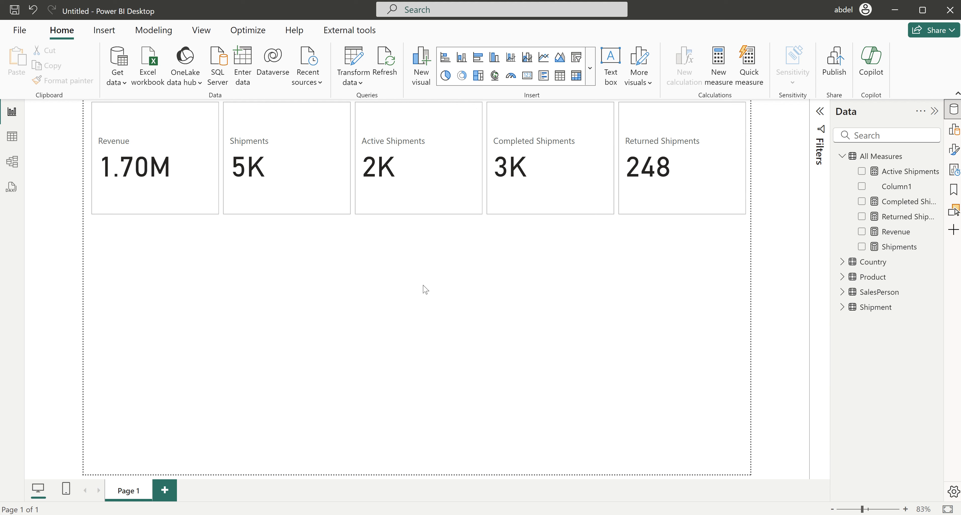
{"action": "left_click", "coordinate": [953, 151]}
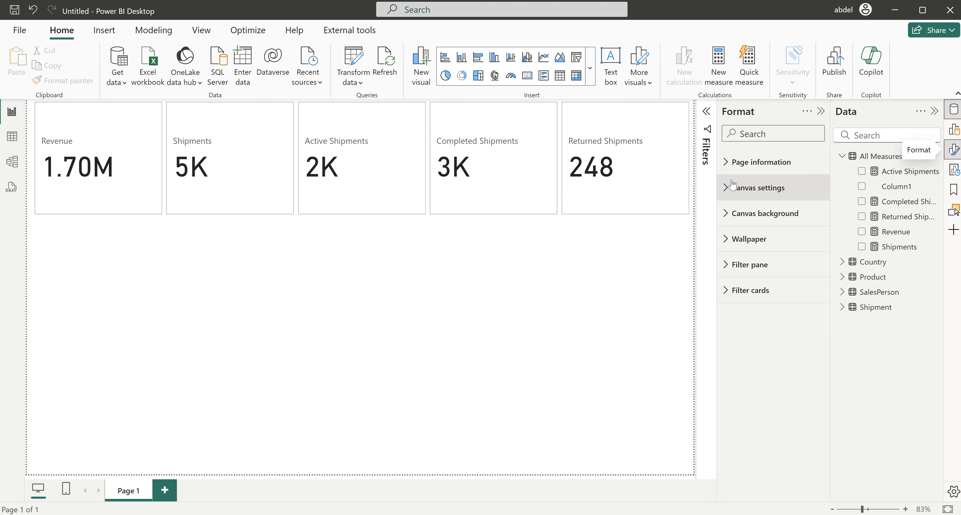
{"action": "left_click", "coordinate": [727, 194]}
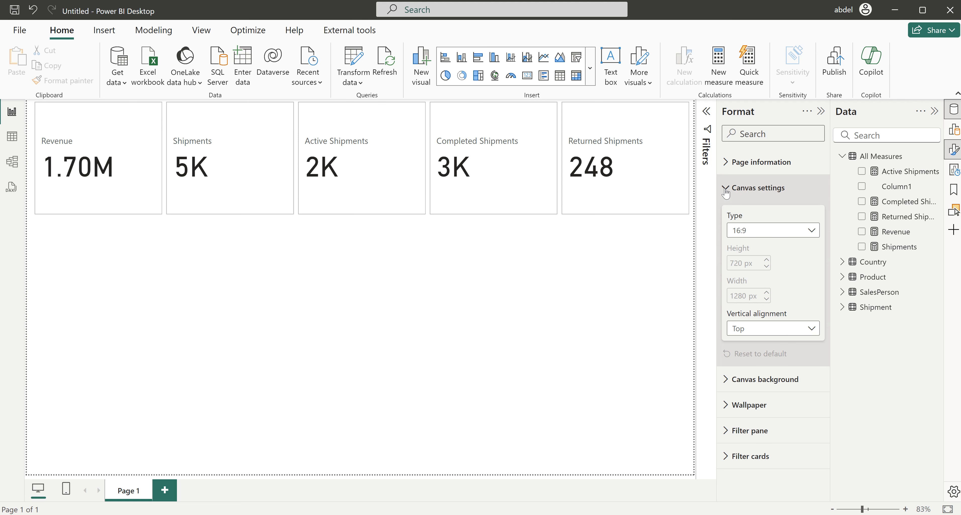
{"action": "left_click", "coordinate": [750, 234]}
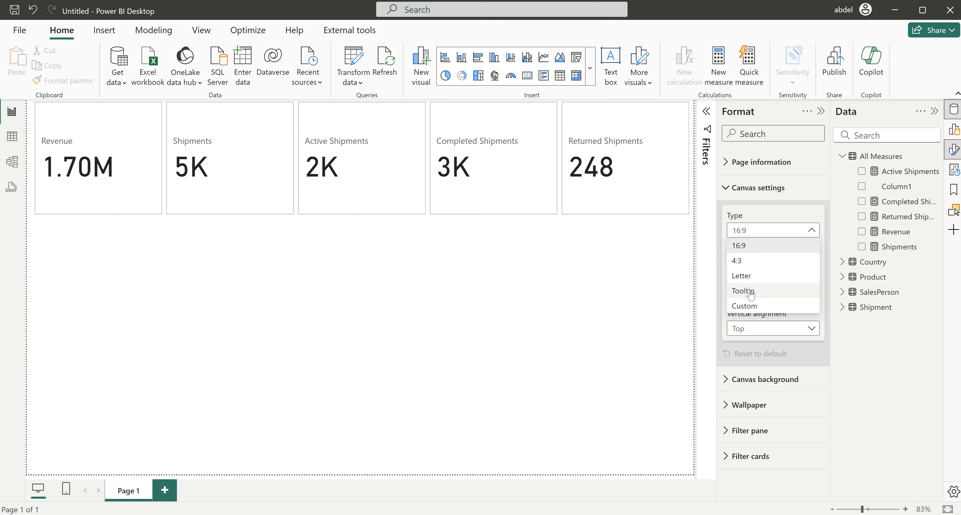
{"action": "left_click", "coordinate": [746, 306]}
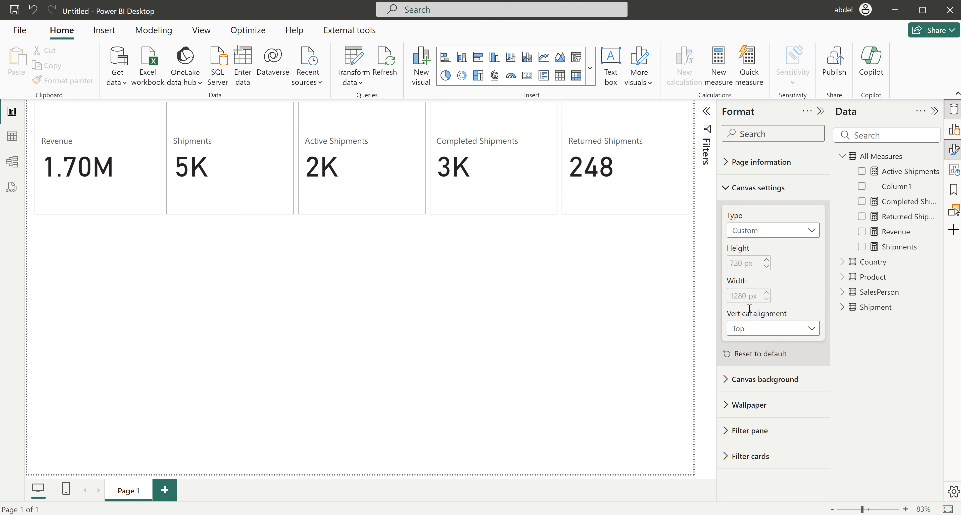
Step: Set the custom canvas height to 800 px and its width to 1400 px
{"action": "double_click", "coordinate": [745, 263]}
{"action": "type", "text": "800"}
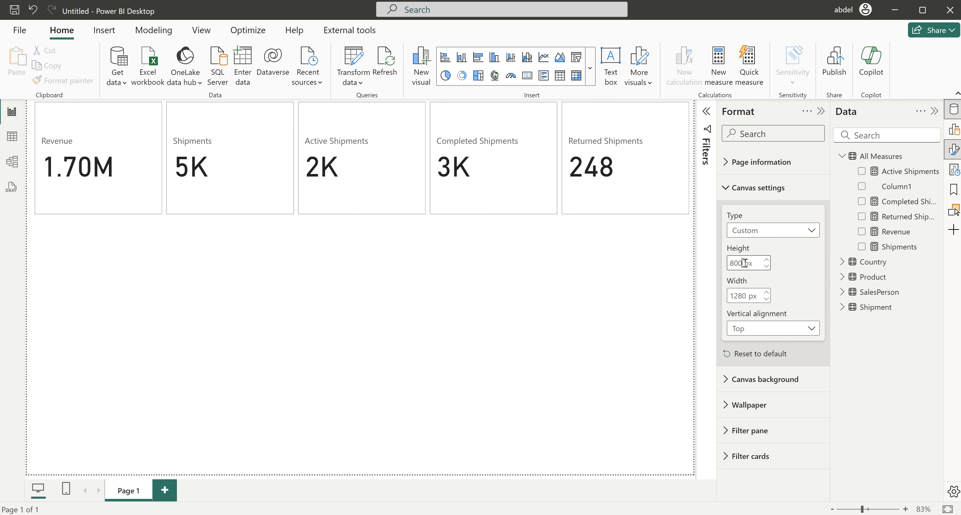
{"action": "key", "text": "Return"}
{"action": "double_click", "coordinate": [748, 295]}
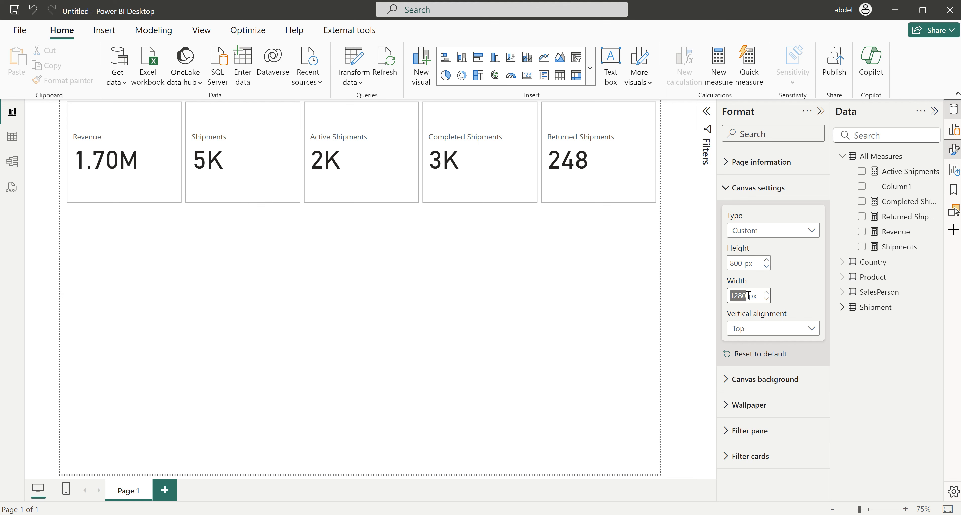
{"action": "type", "text": "1400"}
{"action": "key", "text": "Return"}
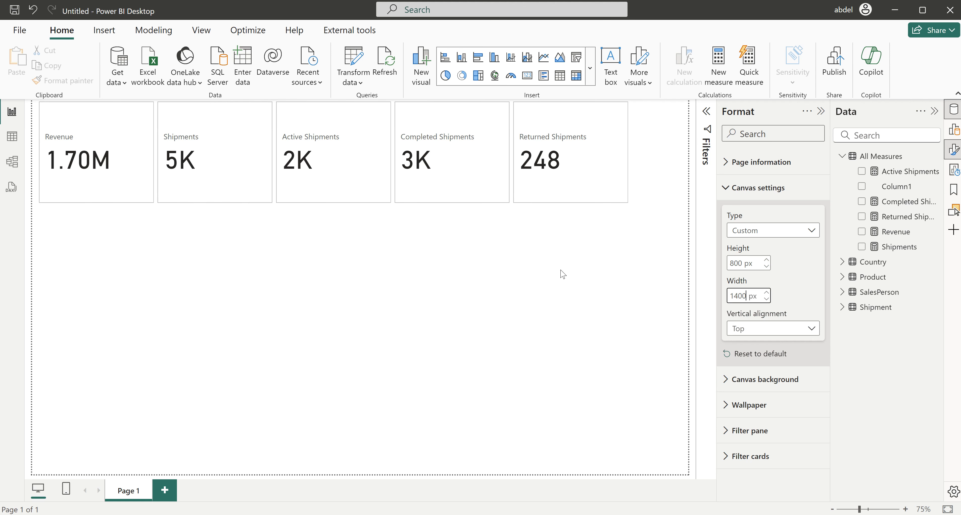
Step: Move the card visual to the page's right edge with a small gap above it, and reduce its height
{"action": "left_click", "coordinate": [538, 186]}
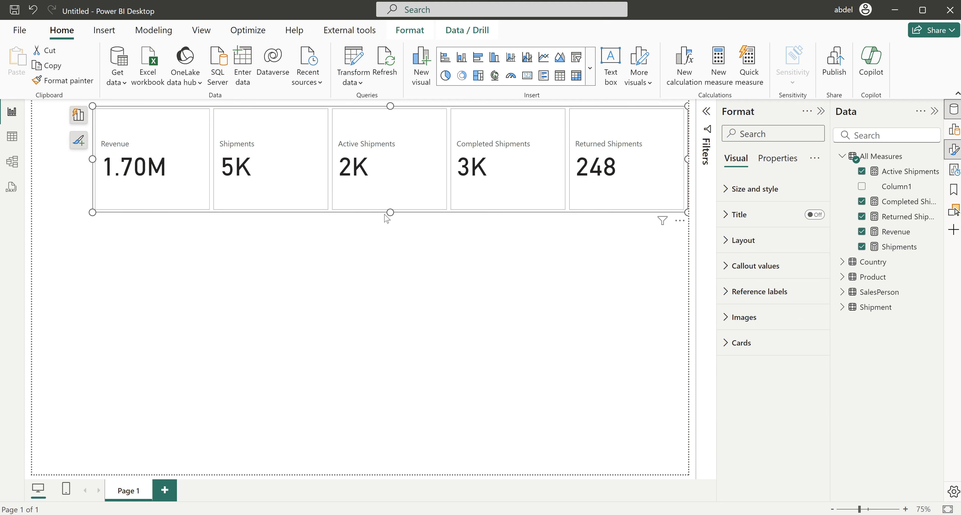
{"action": "left_click_drag", "start_coordinate": [389, 212], "coordinate": [390, 197]}
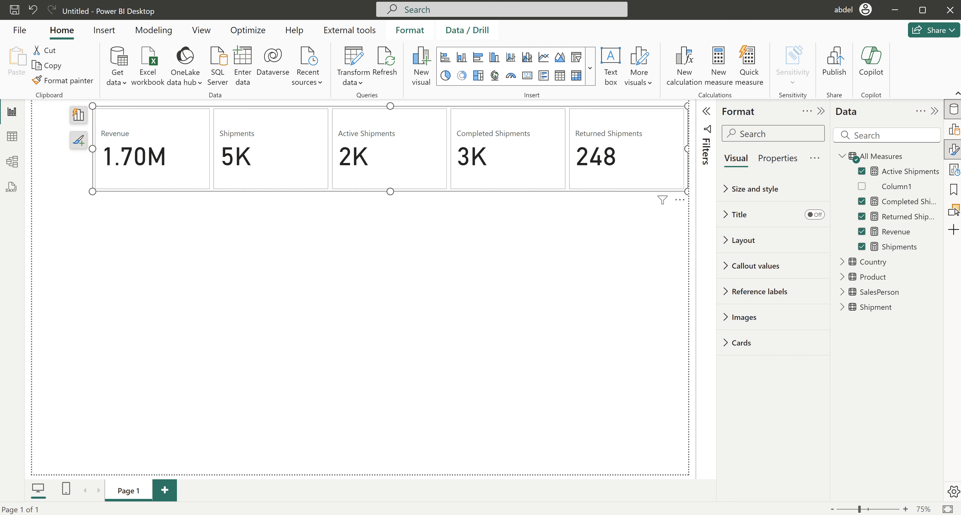
Step: Switch to the finished Logistics report to examine its dashboard cards, and return to the untitled report
{"action": "left_click", "coordinate": [524, 496]}
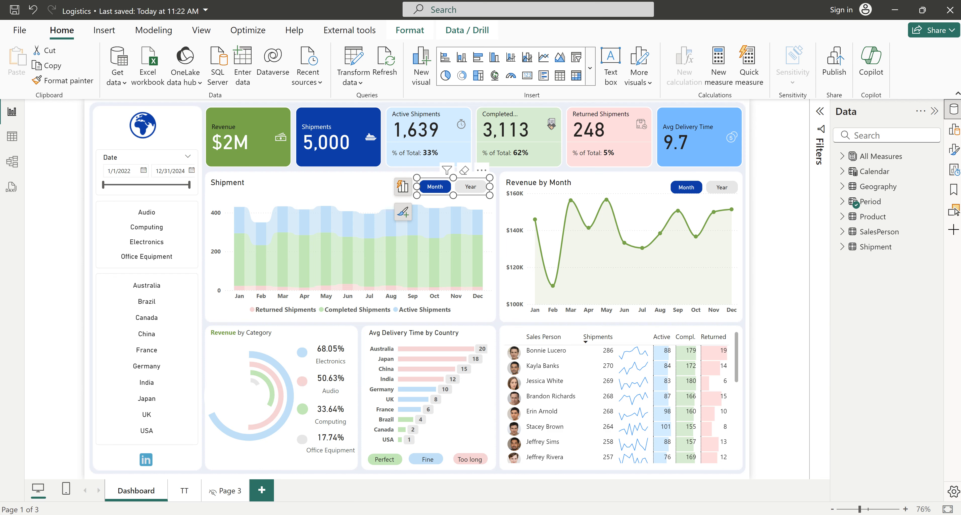
{"action": "mouse_move", "coordinate": [577, 514]}
{"action": "left_click", "coordinate": [612, 468]}
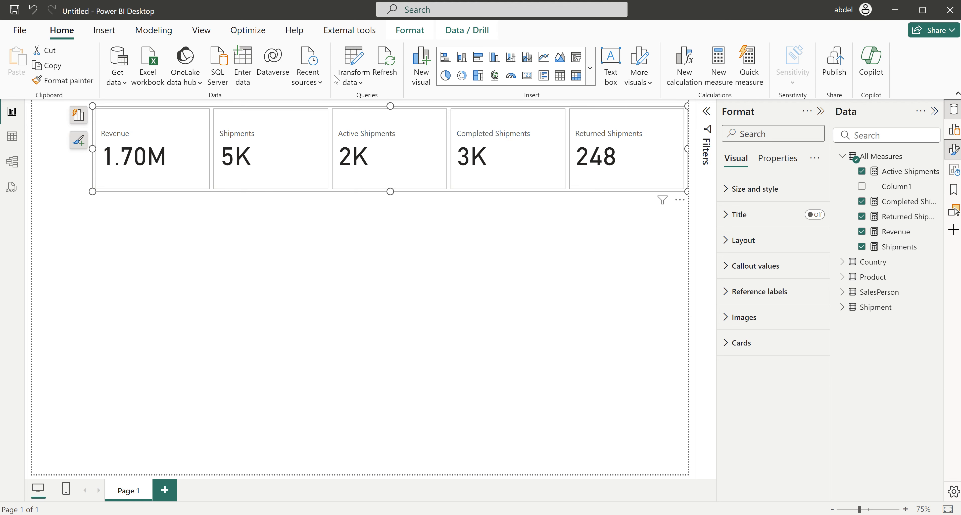
Step: Open the Shipment query in the Power Query Editor and bring its Delivered On column into view
{"action": "left_click", "coordinate": [349, 61]}
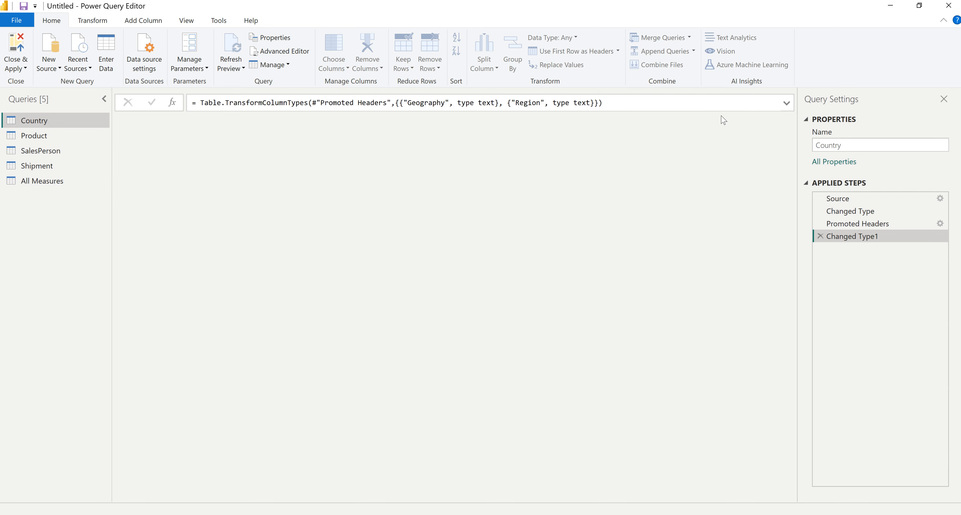
{"action": "left_click", "coordinate": [34, 182]}
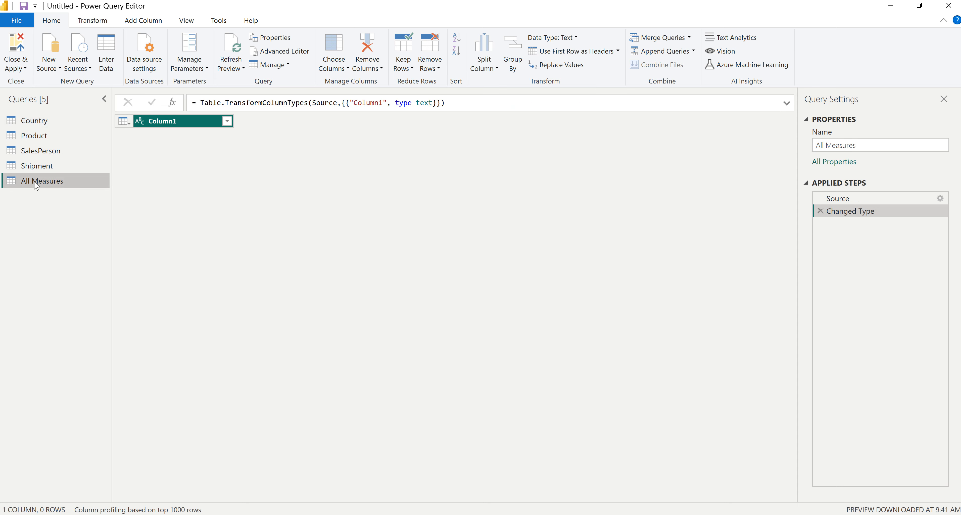
{"action": "left_click", "coordinate": [35, 167]}
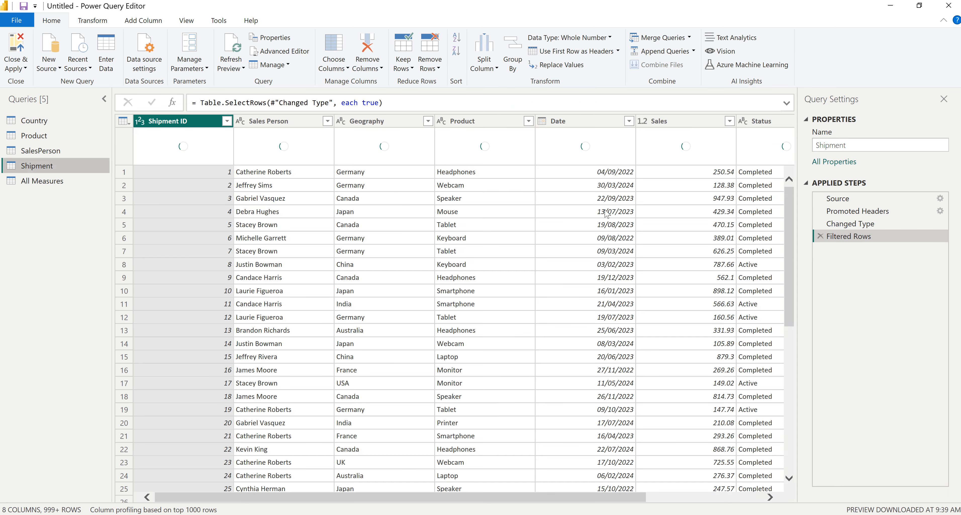
{"action": "left_click_drag", "start_coordinate": [582, 499], "coordinate": [774, 503]}
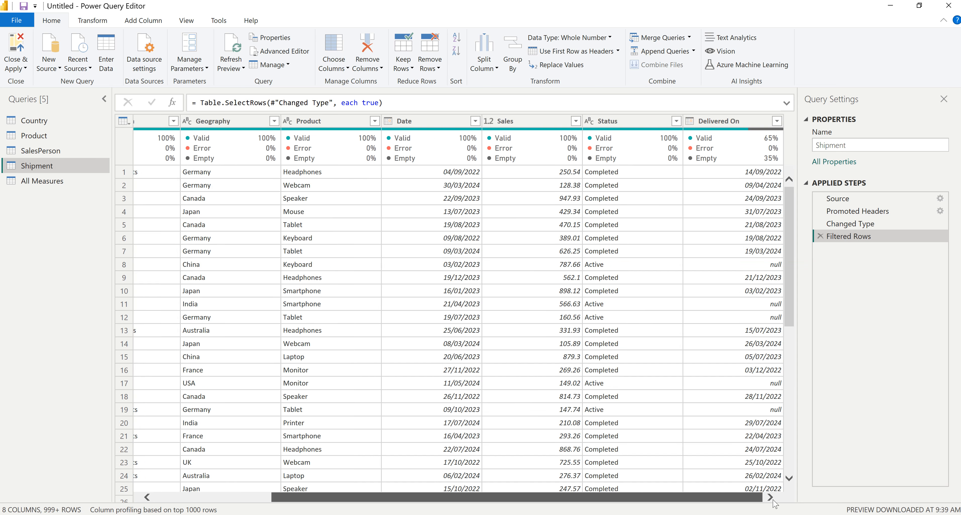
Step: Add a column to the Shipment query that subtracts Date from Delivered On in days
{"action": "left_click", "coordinate": [728, 125]}
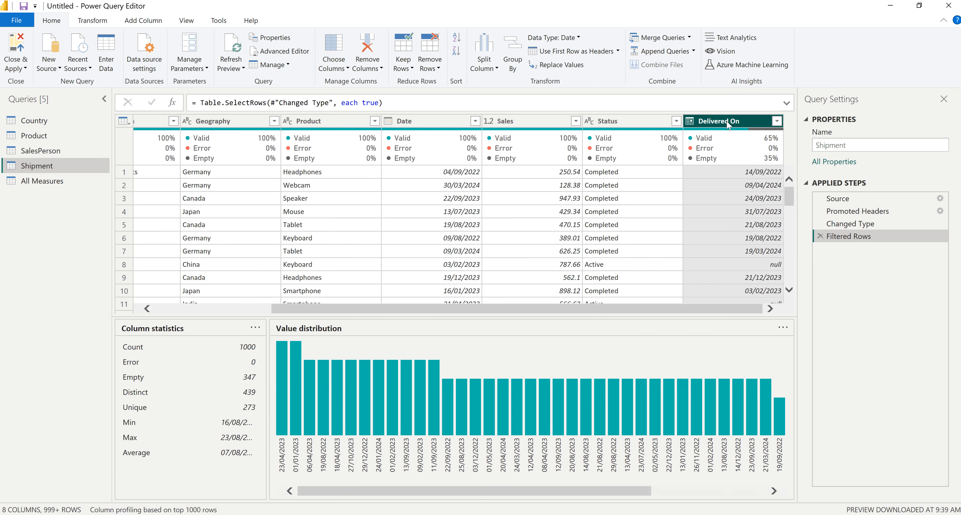
{"action": "left_click", "coordinate": [409, 124], "text": "ctrl"}
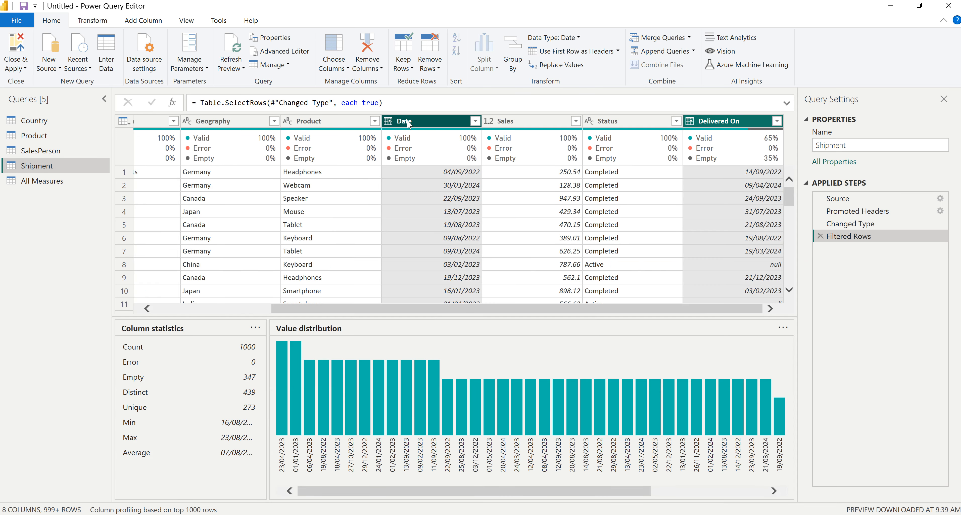
{"action": "left_click", "coordinate": [141, 21]}
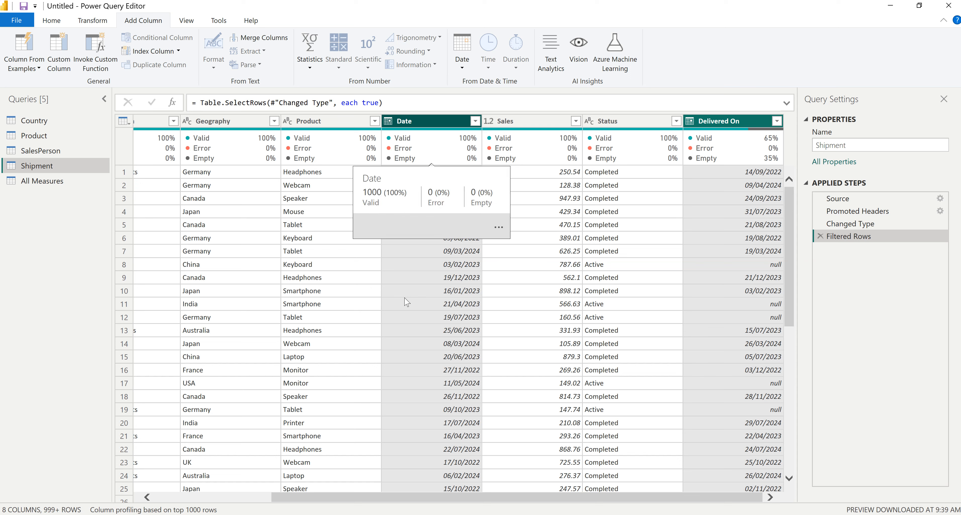
{"action": "left_click", "coordinate": [462, 52]}
{"action": "left_click", "coordinate": [481, 201]}
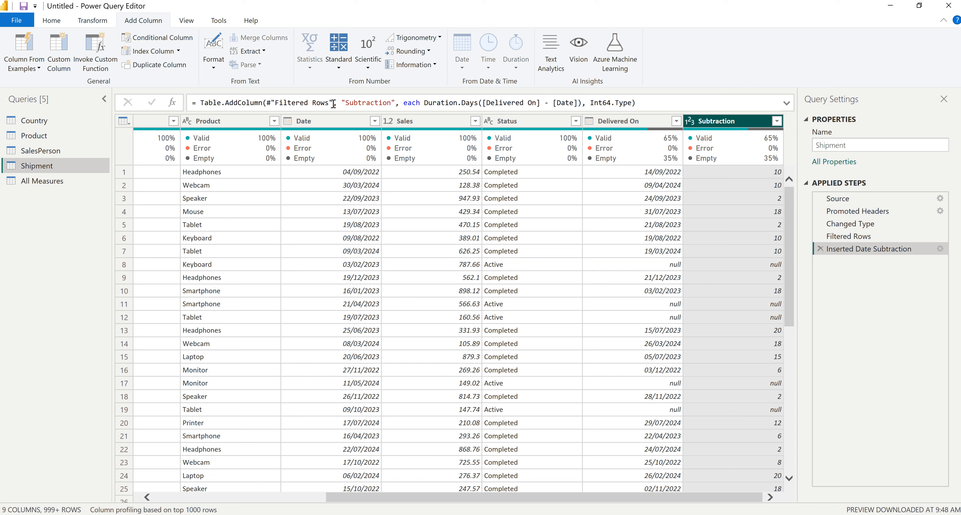
Step: Rename the new subtraction column to Delivery Time within its formula, and apply the query changes to the report
{"action": "left_click_drag", "start_coordinate": [391, 103], "coordinate": [347, 105]}
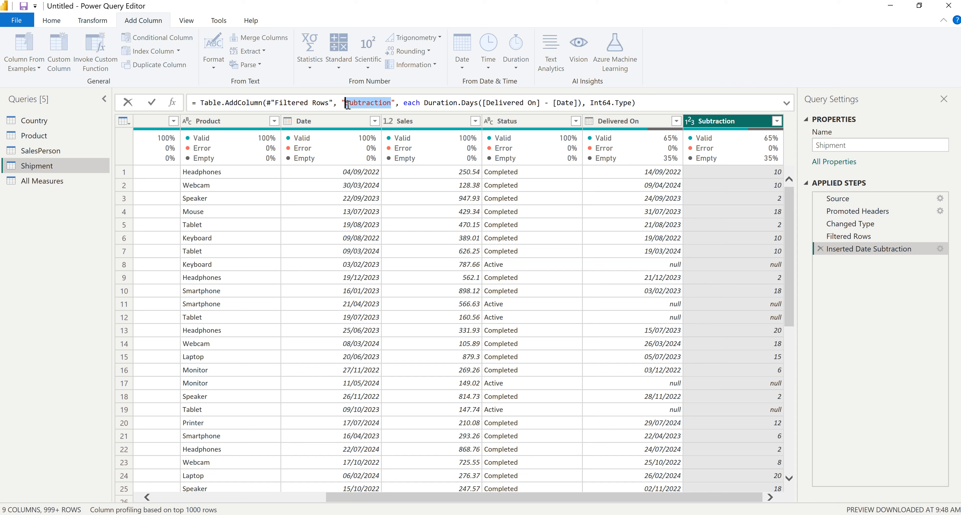
{"action": "type", "text": "Delivery Time"}
{"action": "key", "text": "Return"}
{"action": "left_click", "coordinate": [51, 20]}
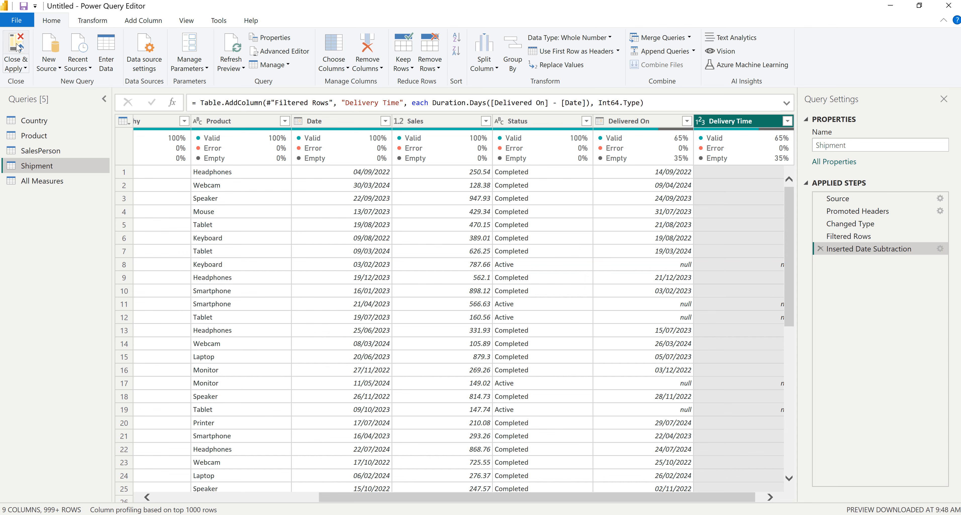
{"action": "left_click", "coordinate": [18, 46]}
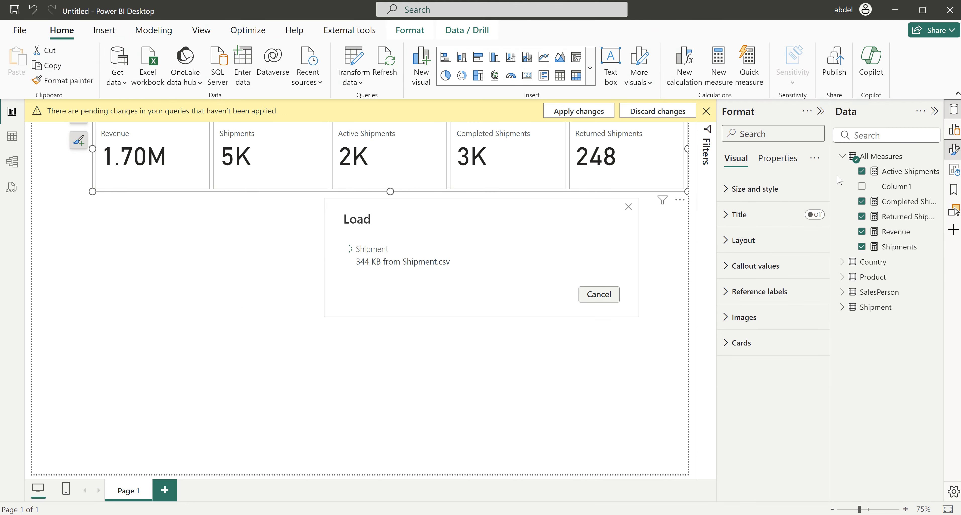
Step: Create the measure Delivery Time = SUM(Shipment[Delivery Time]) in the All Measures table and commit it
{"action": "right_click", "coordinate": [880, 156]}
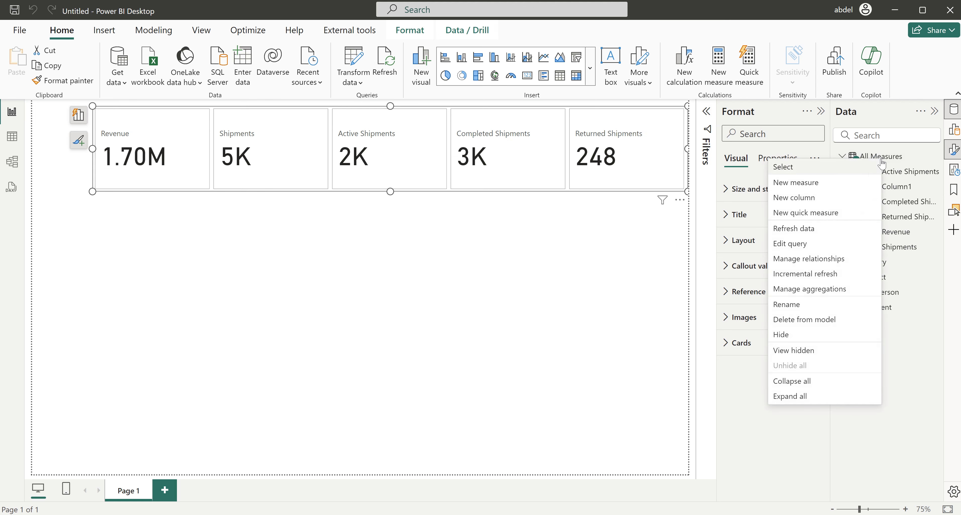
{"action": "left_click", "coordinate": [802, 184]}
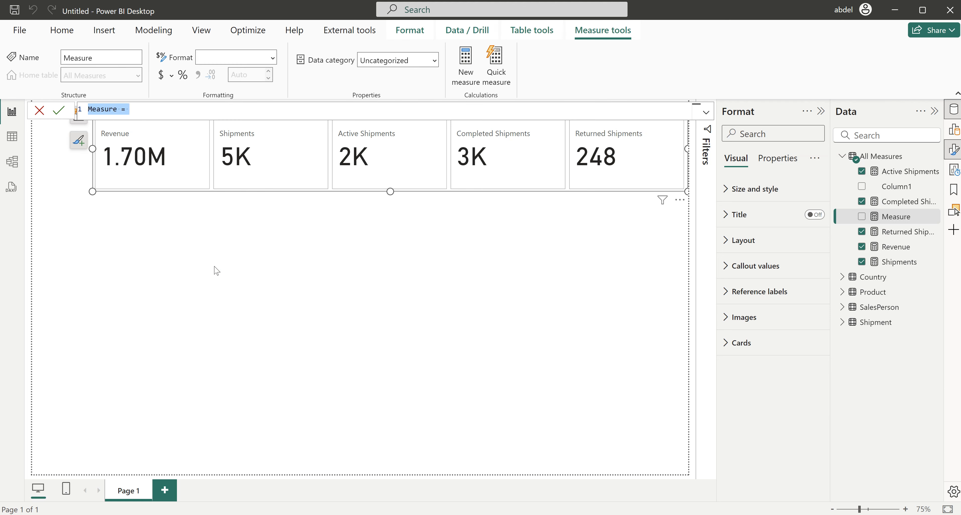
{"action": "type", "text": "De"}
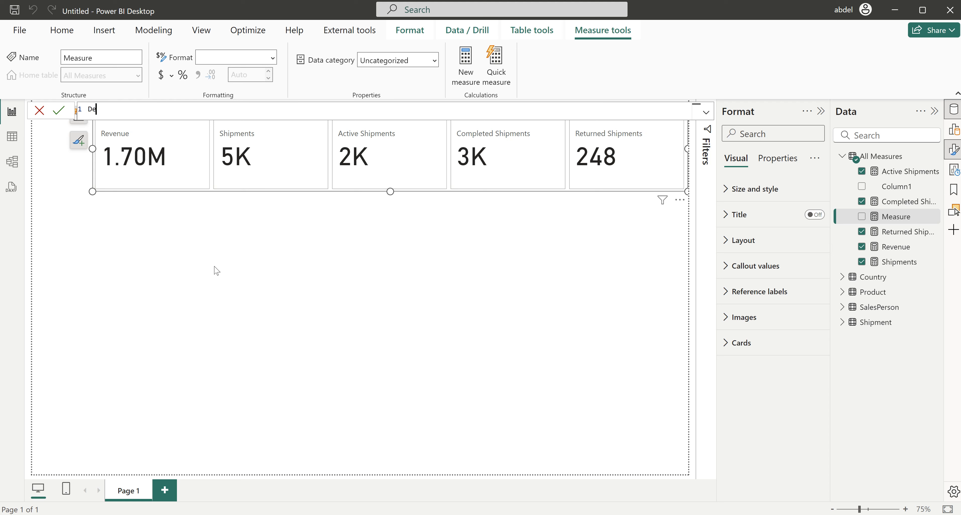
{"action": "type", "text": "livery Time ="}
{"action": "key", "text": "shift+Return"}
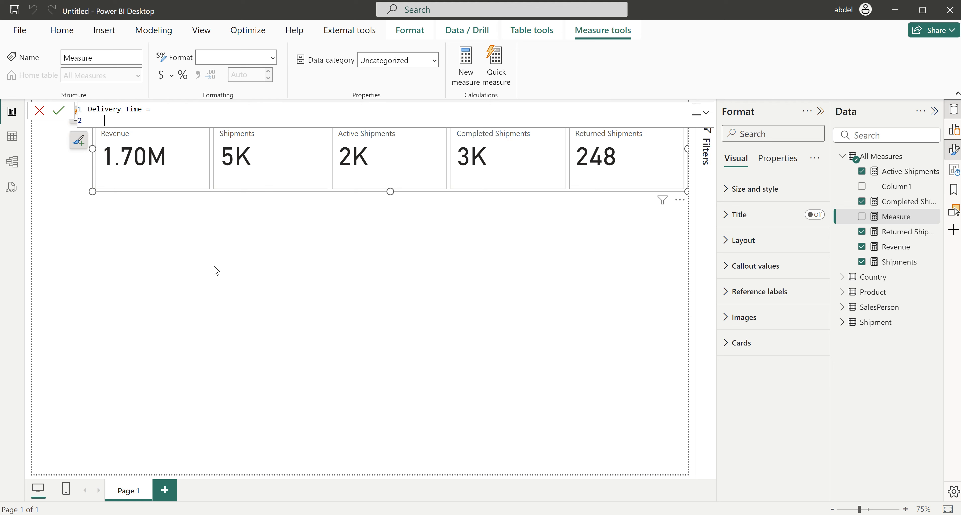
{"action": "type", "text": "sum"}
{"action": "key", "text": "Tab"}
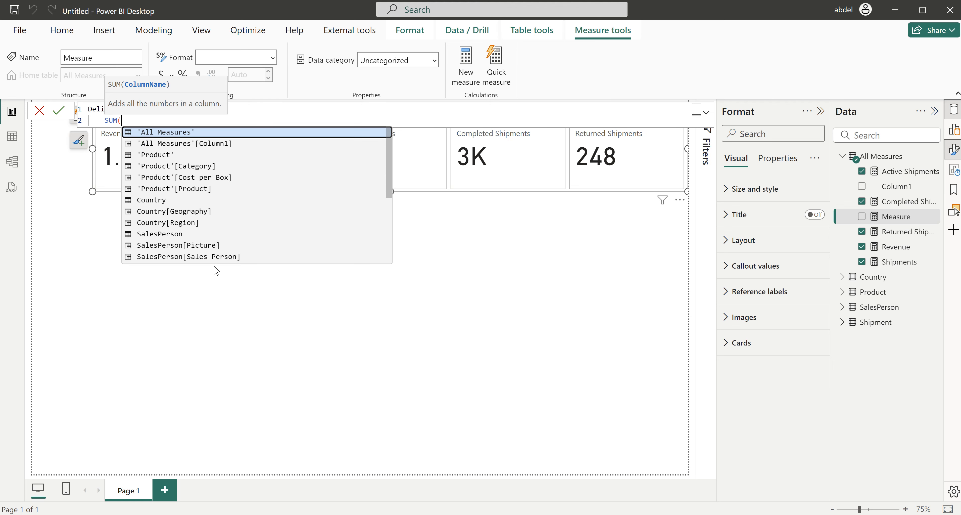
{"action": "type", "text": "deli"}
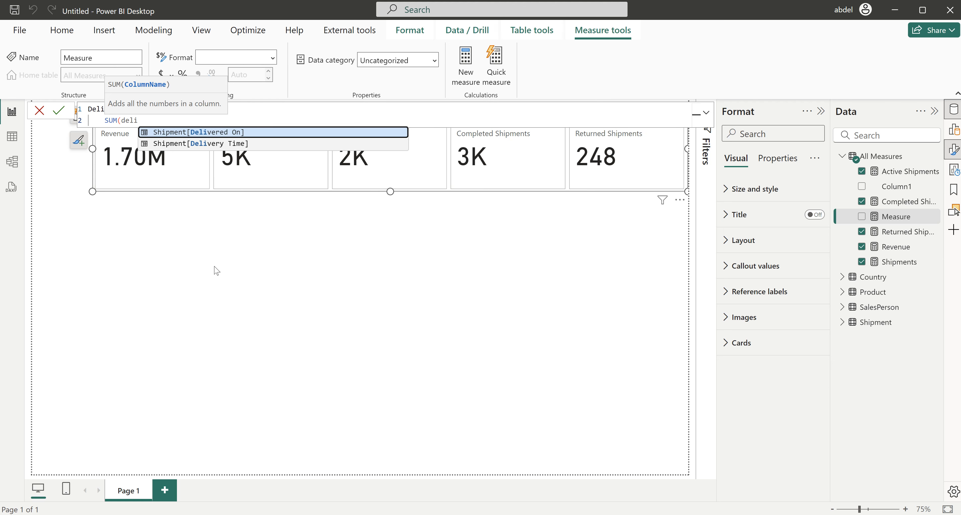
{"action": "key", "text": "Down"}
{"action": "key", "text": "Tab"}
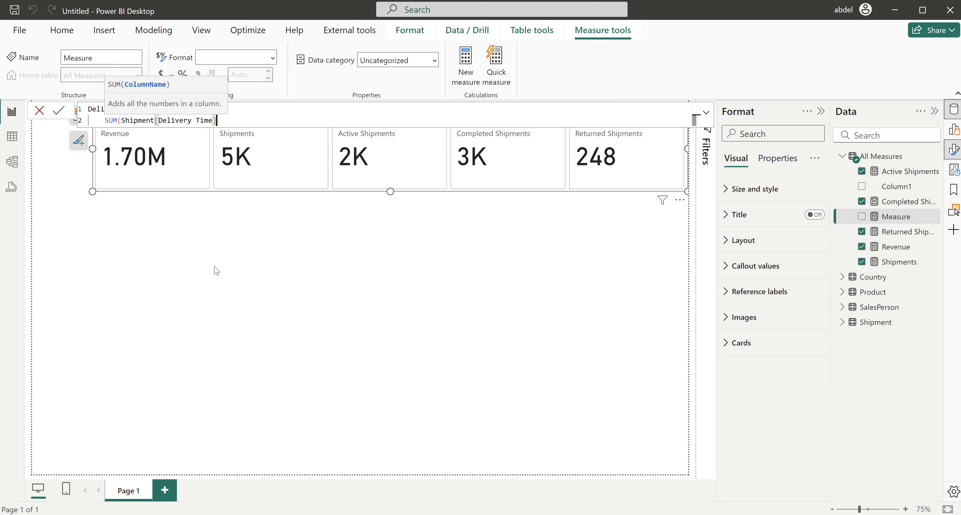
{"action": "type", "text": ")"}
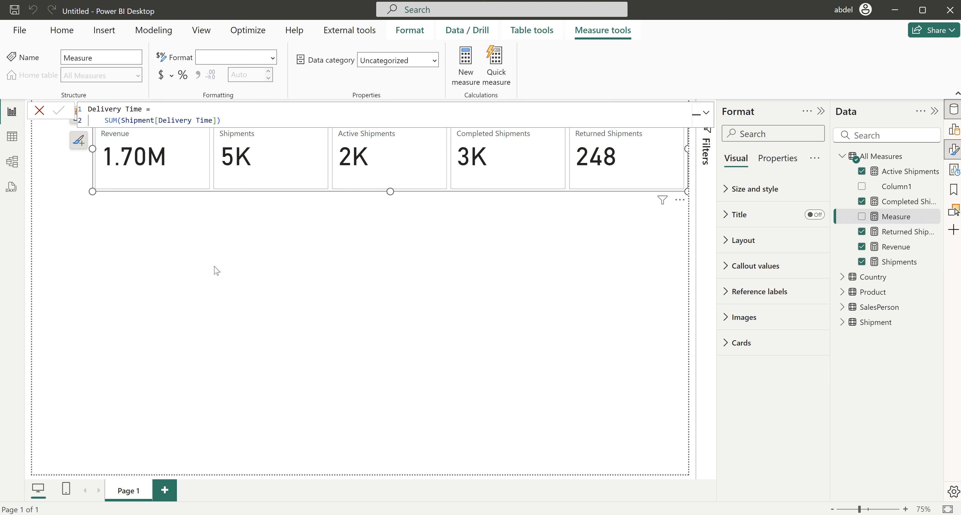
{"action": "key", "text": "Return"}
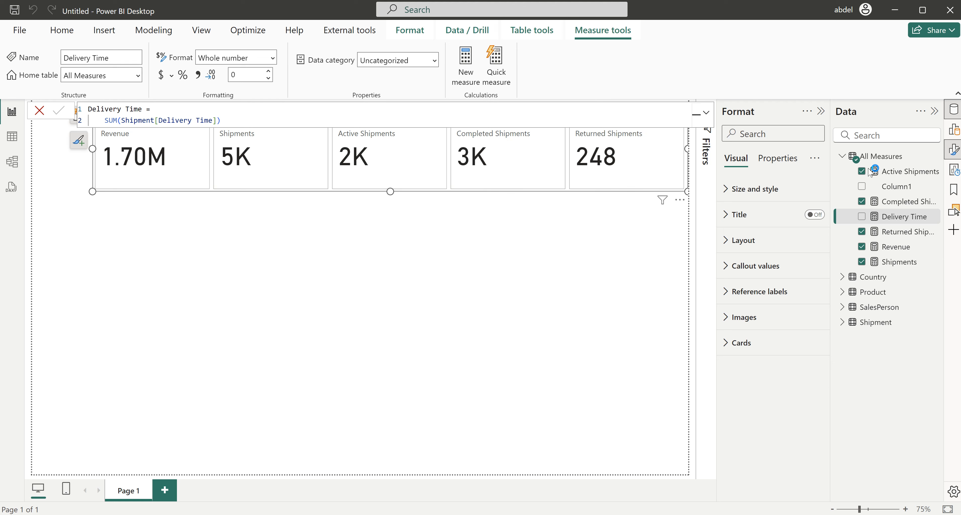
Step: Start a new measure in the All Measures table named Avg Delivery Time and begin its expression with the DIVIDE function
{"action": "right_click", "coordinate": [881, 156]}
{"action": "key", "text": "Escape"}
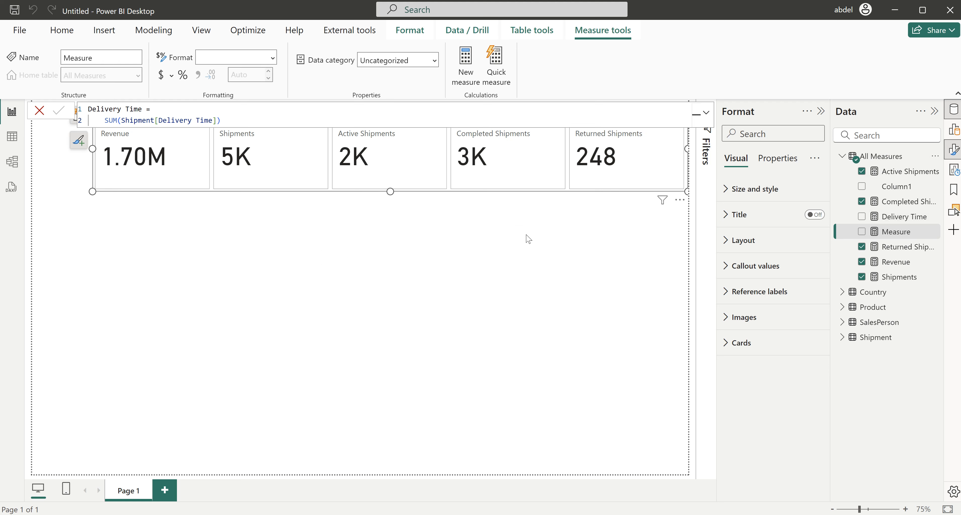
{"action": "type", "text": "Avg"}
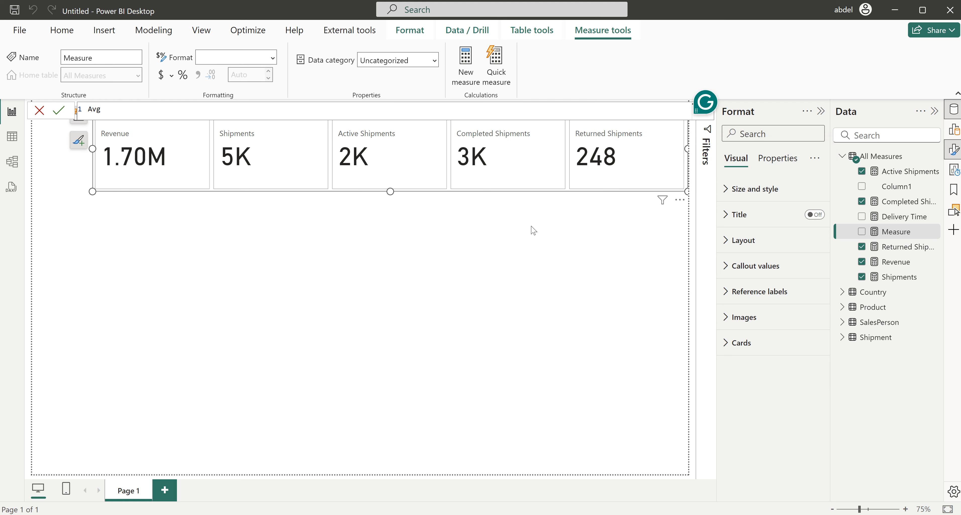
{"action": "type", "text": " Delivery Time ="}
{"action": "key", "text": "shift+Return"}
{"action": "key", "text": "Tab"}
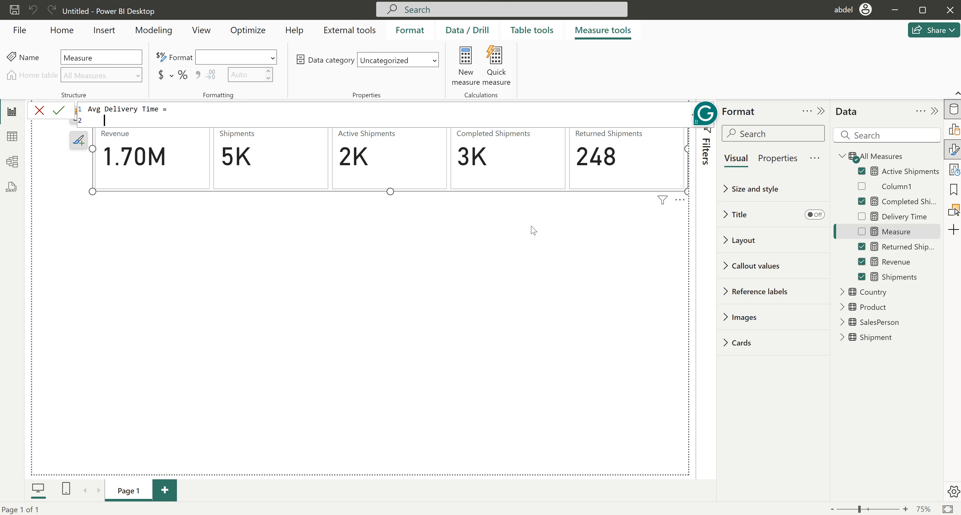
{"action": "type", "text": "div"}
{"action": "key", "text": "Tab"}
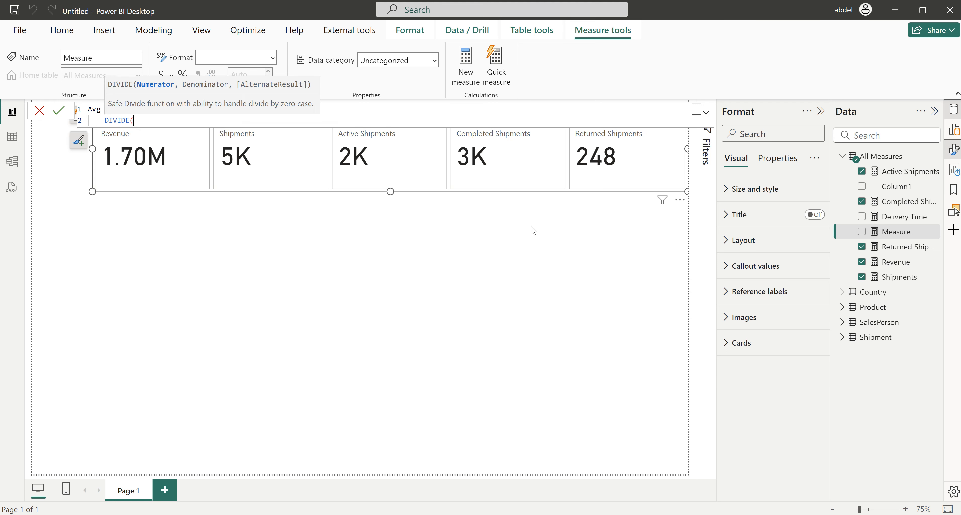
Step: Complete the DIVIDE expression with [Delivery Time] as numerator and [Completed Shipments] as denominator, and commit the measure
{"action": "key", "text": "shift+Return"}
{"action": "type", "text": "de"}
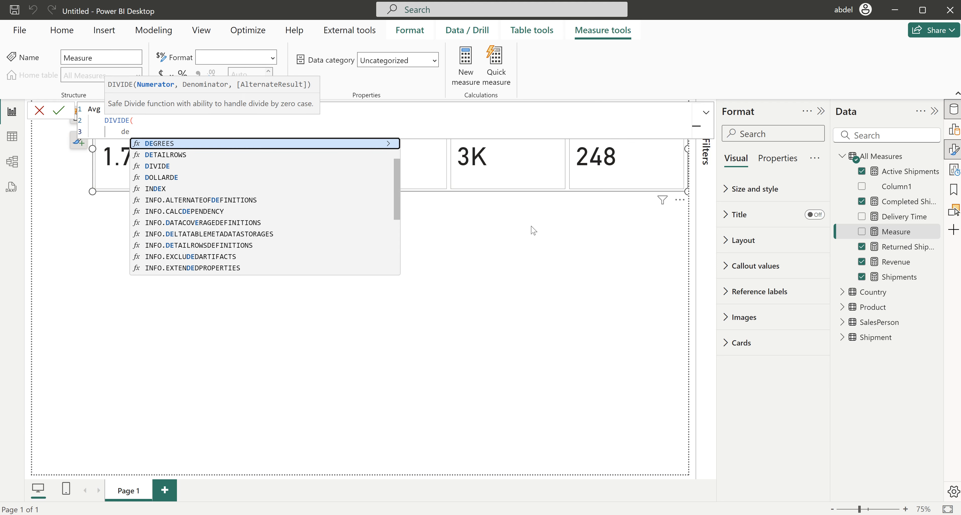
{"action": "type", "text": "li"}
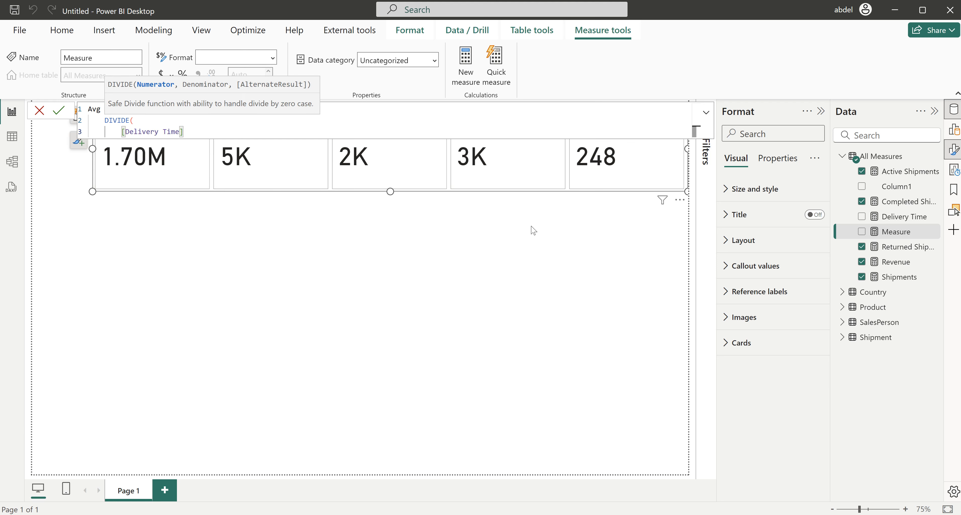
{"action": "type", "text": ","}
{"action": "key", "text": "Return"}
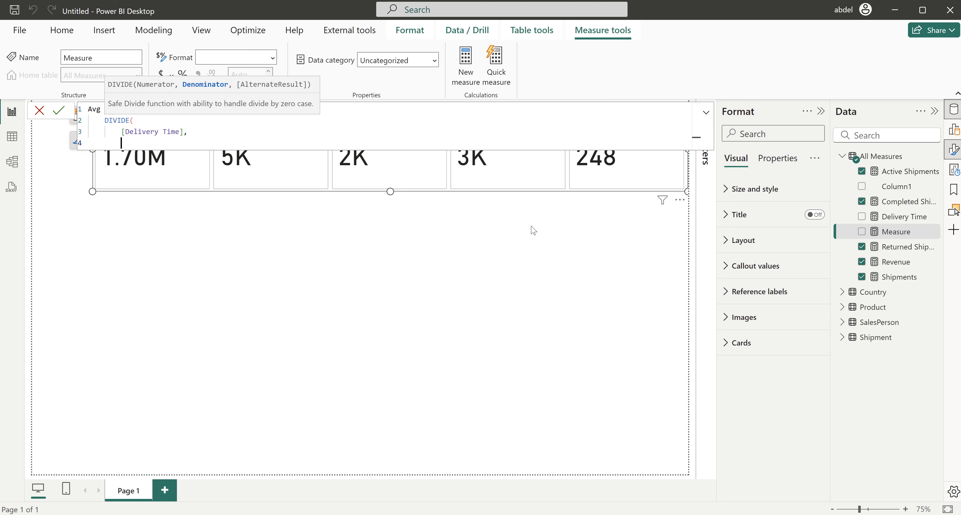
{"action": "type", "text": "compl"}
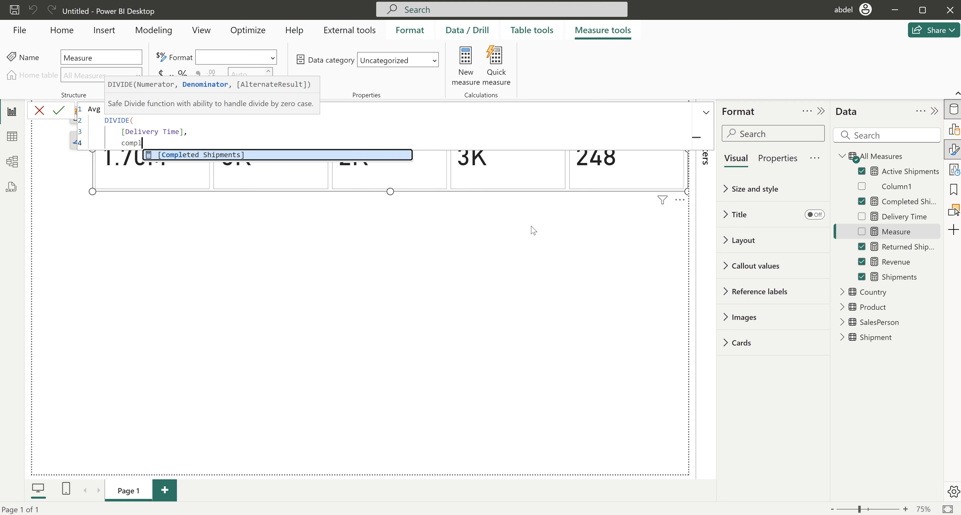
{"action": "key", "text": "Tab"}
{"action": "key", "text": "shift+Return"}
{"action": "type", "text": ")"}
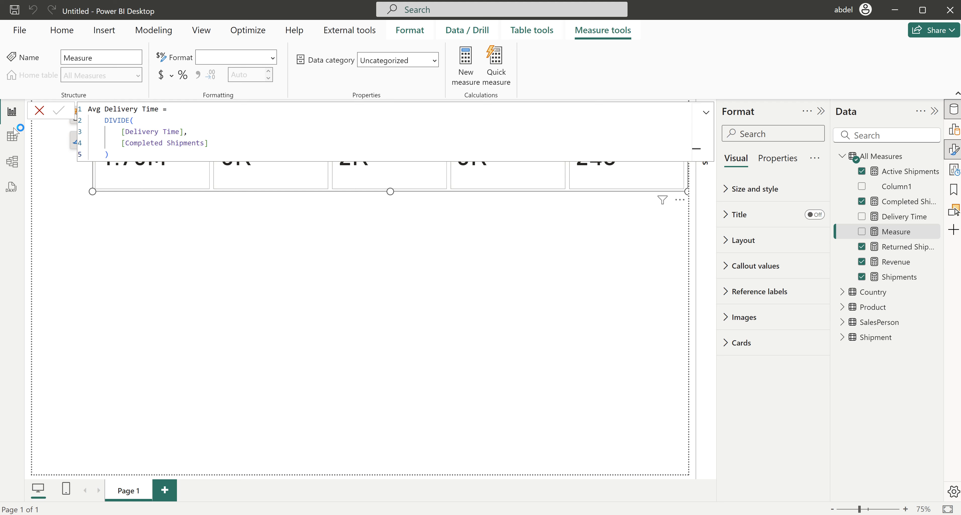
{"action": "key", "text": "Return"}
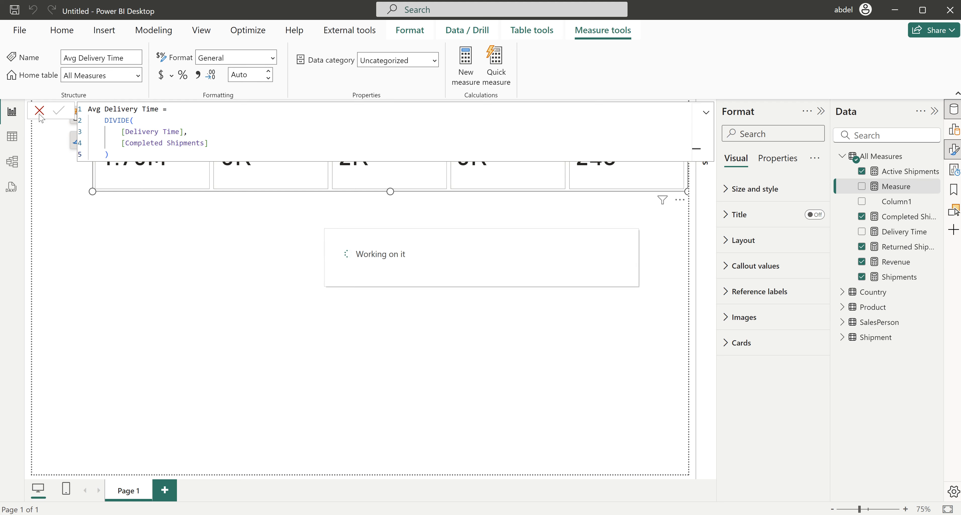
{"action": "left_click", "coordinate": [39, 114]}
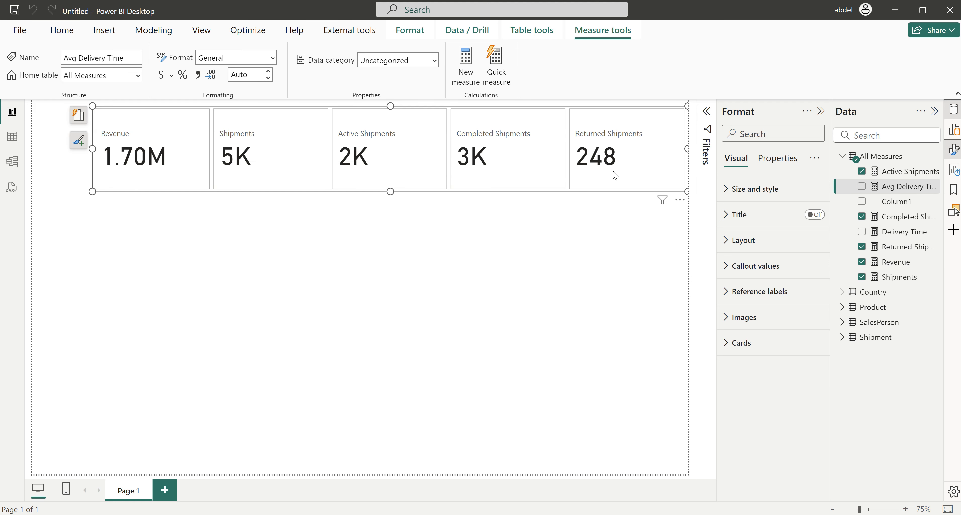
Step: Add Avg Delivery Time to the multi-card visual and apply a thousands separator to the Active Shipments measure
{"action": "left_click", "coordinate": [861, 187]}
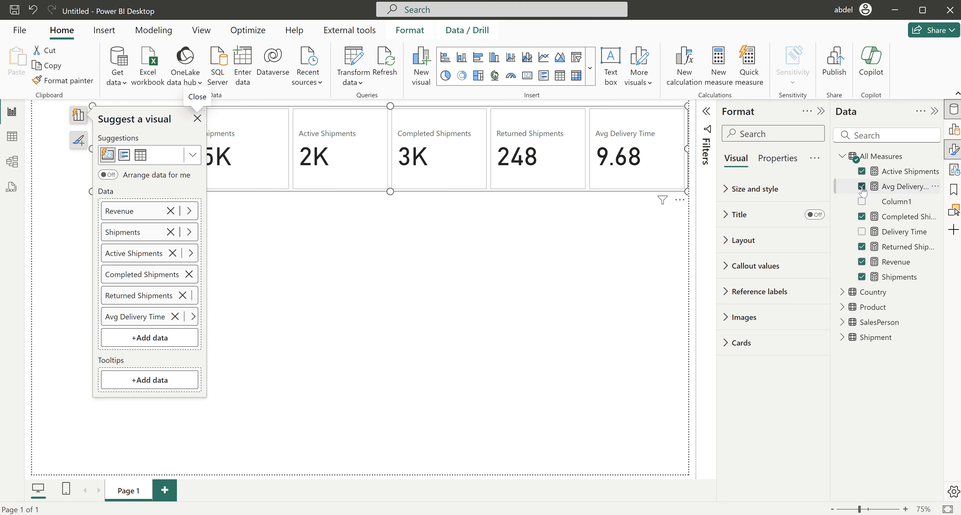
{"action": "left_click", "coordinate": [198, 118]}
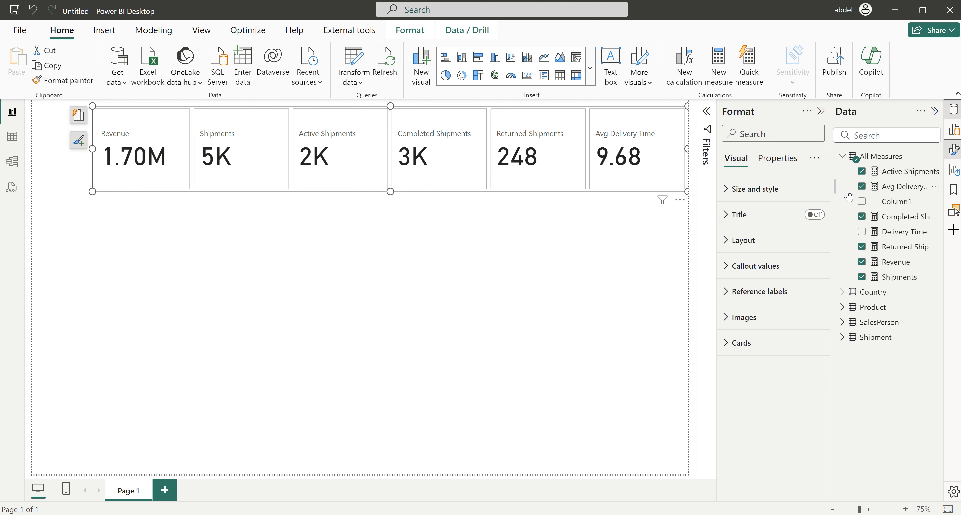
{"action": "left_click", "coordinate": [899, 172]}
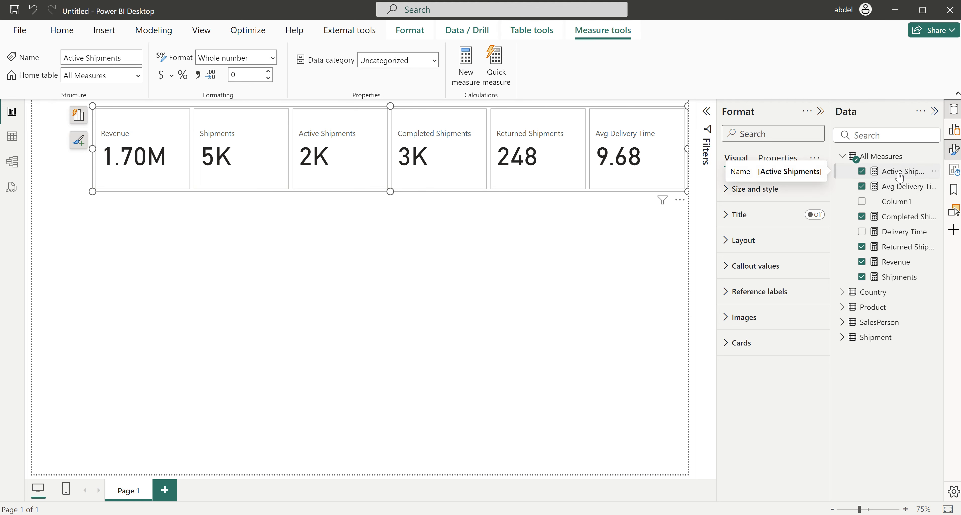
{"action": "left_click", "coordinate": [198, 75]}
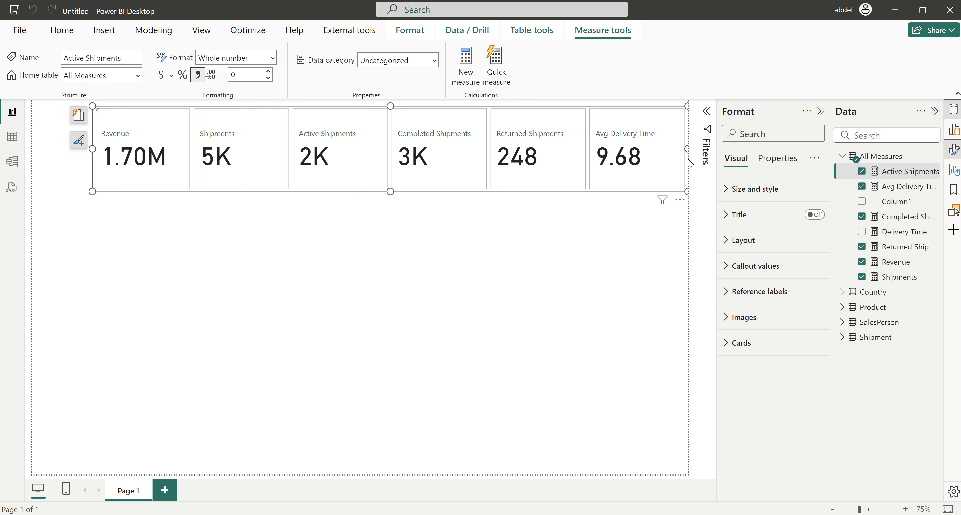
Step: Set the Avg Delivery Time measure to 0 decimal places
{"action": "left_click", "coordinate": [903, 188]}
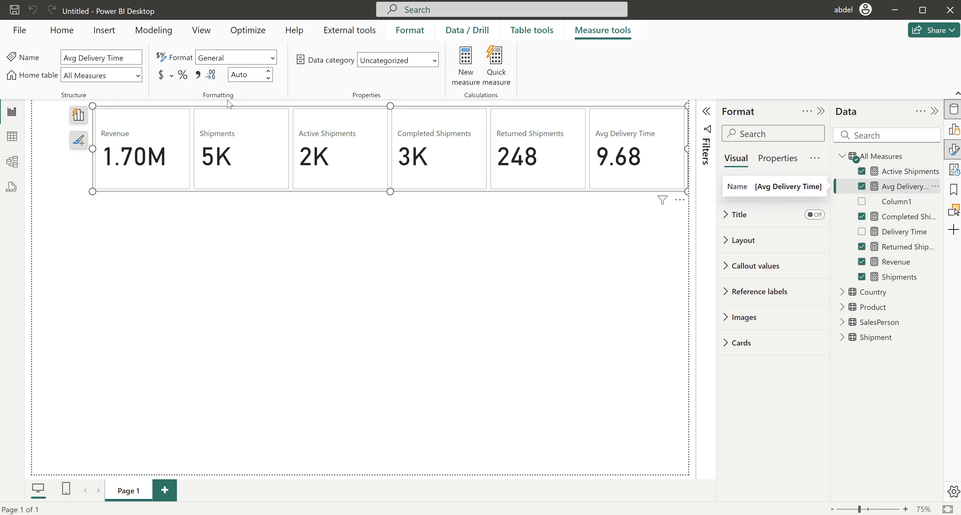
{"action": "left_click", "coordinate": [250, 74]}
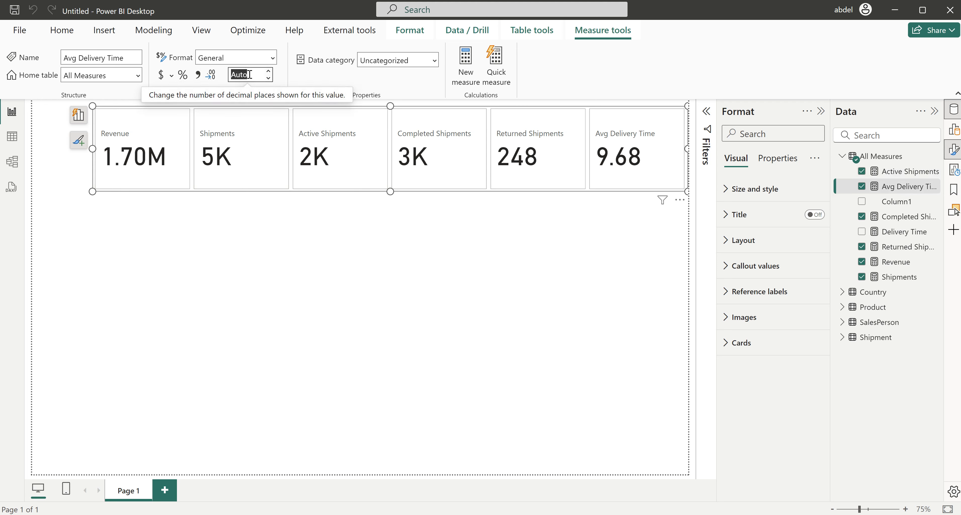
{"action": "left_click", "coordinate": [250, 75]}
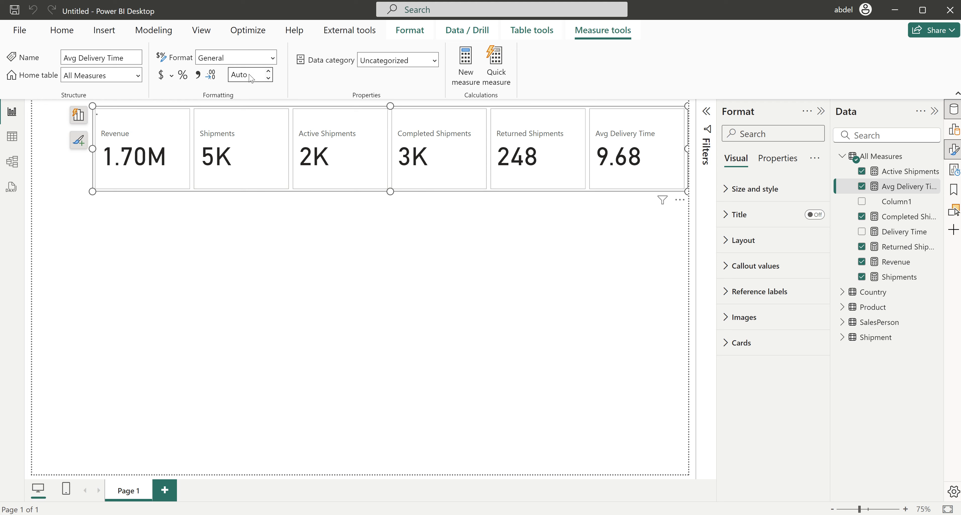
{"action": "key", "text": "BackSpace"}
{"action": "key", "text": "BackSpace"}
{"action": "key", "text": "BackSpace"}
{"action": "key", "text": "BackSpace"}
{"action": "type", "text": "0"}
{"action": "key", "text": "Return"}
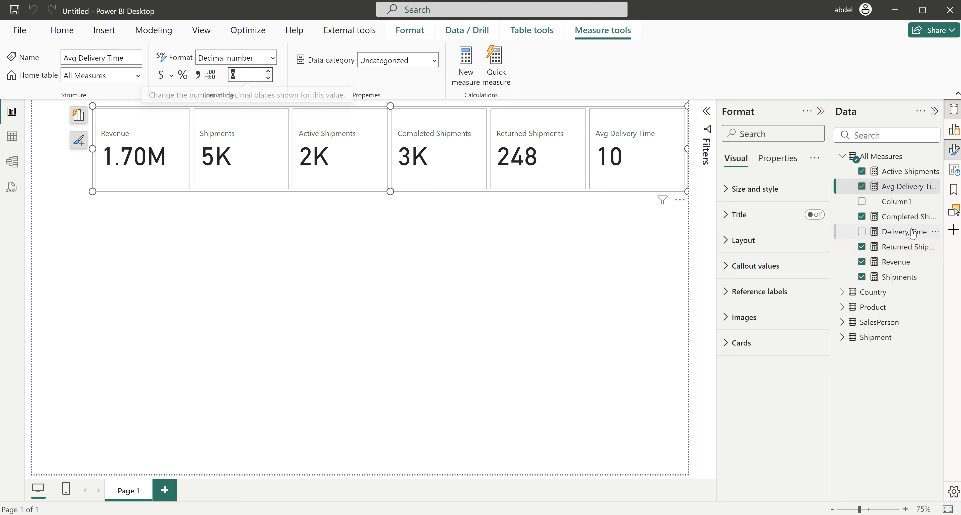
Step: Apply a thousands separator to the Completed Shipments and Returned Shipments measures
{"action": "left_click", "coordinate": [910, 219]}
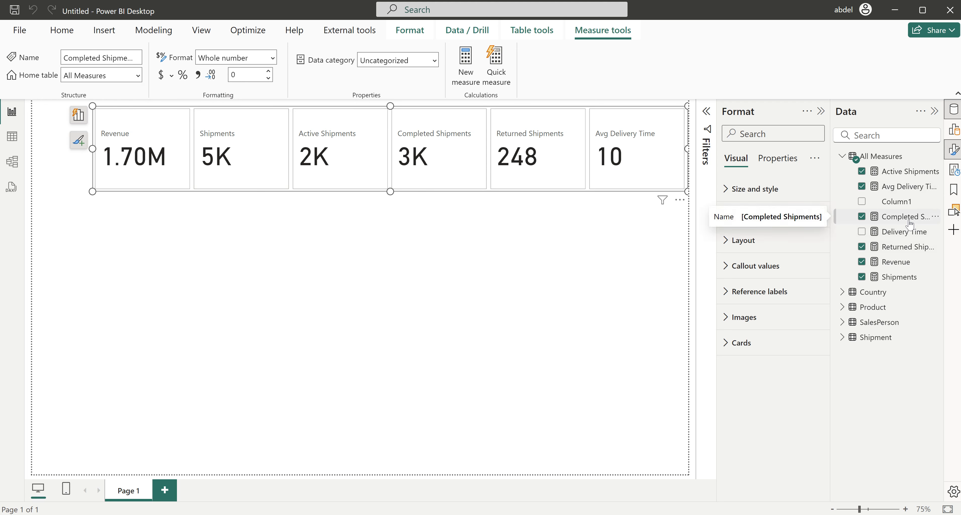
{"action": "left_click", "coordinate": [194, 79]}
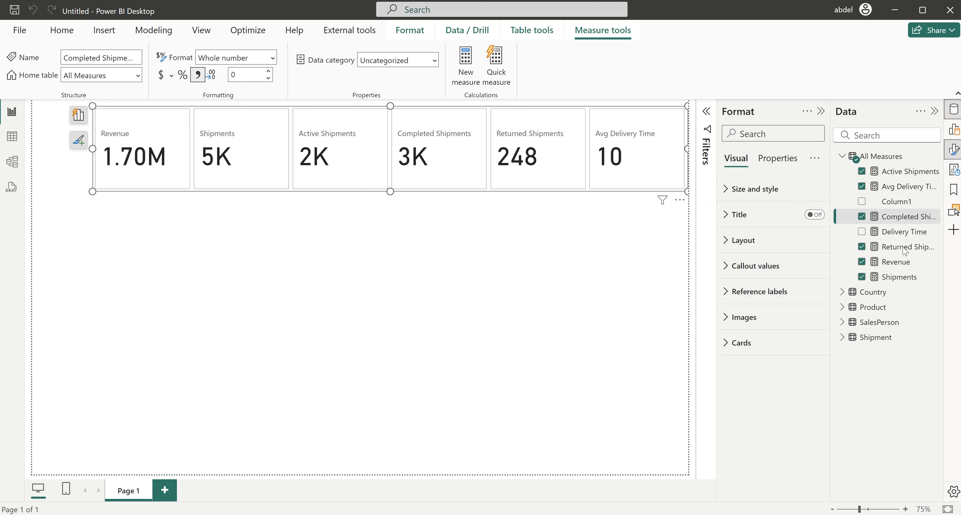
{"action": "left_click", "coordinate": [905, 247]}
{"action": "left_click", "coordinate": [198, 75]}
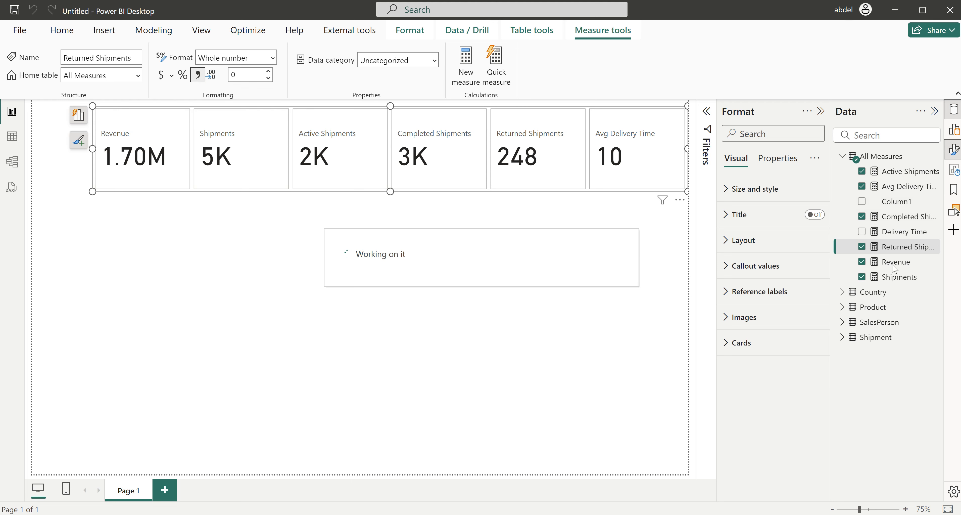
Step: Format the Revenue measure as dollar currency with a thousands separator and 0 decimal places
{"action": "left_click", "coordinate": [895, 263]}
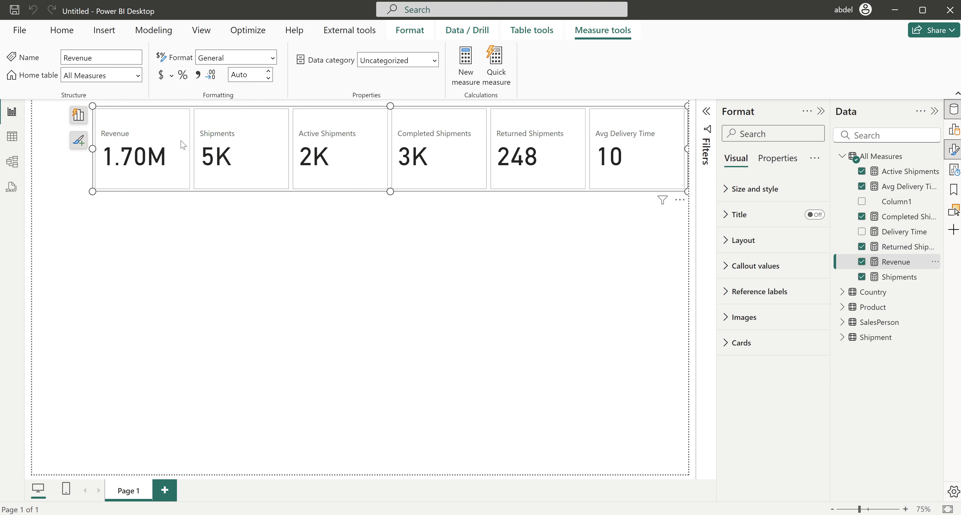
{"action": "left_click", "coordinate": [199, 76]}
{"action": "left_click", "coordinate": [161, 76]}
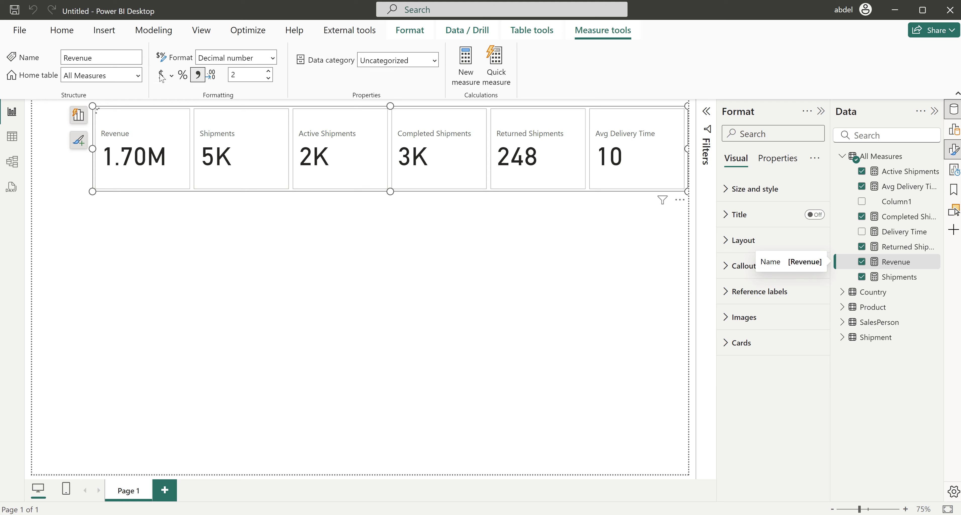
{"action": "left_click", "coordinate": [161, 75]}
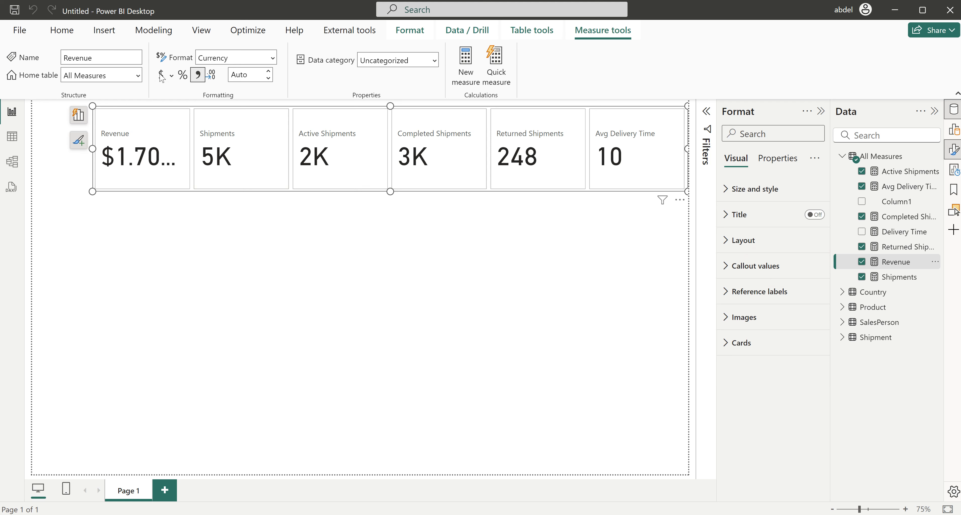
{"action": "left_click", "coordinate": [256, 72]}
{"action": "type", "text": "0"}
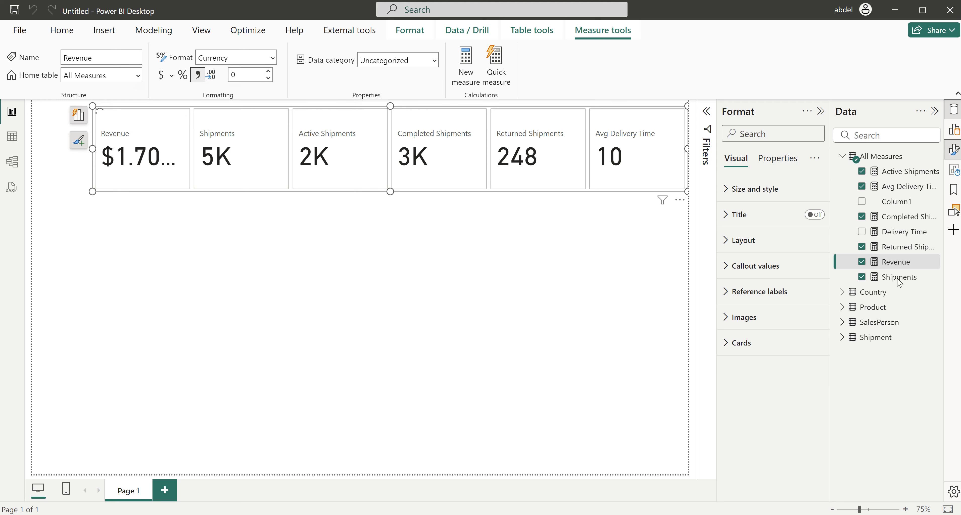
{"action": "key", "text": "Return"}
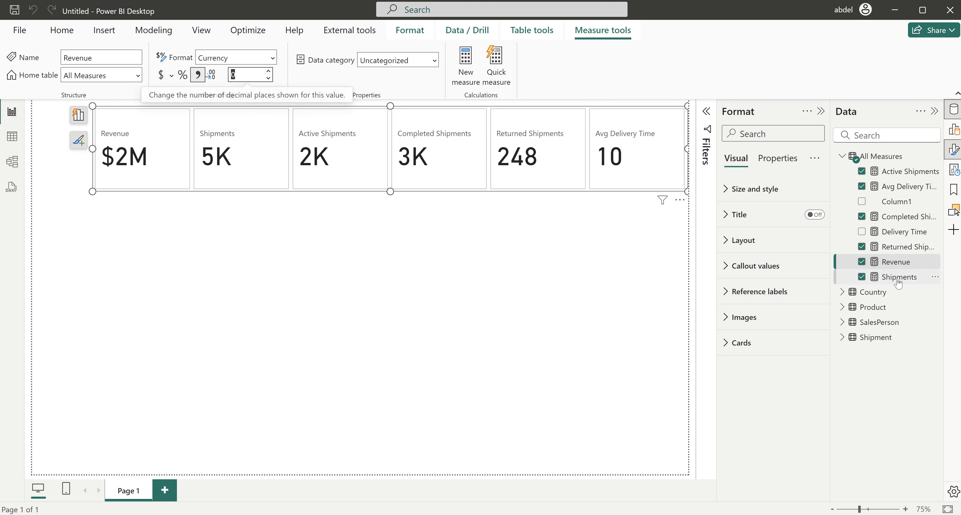
Step: Apply a thousands separator to the Shipments measure
{"action": "left_click", "coordinate": [898, 278]}
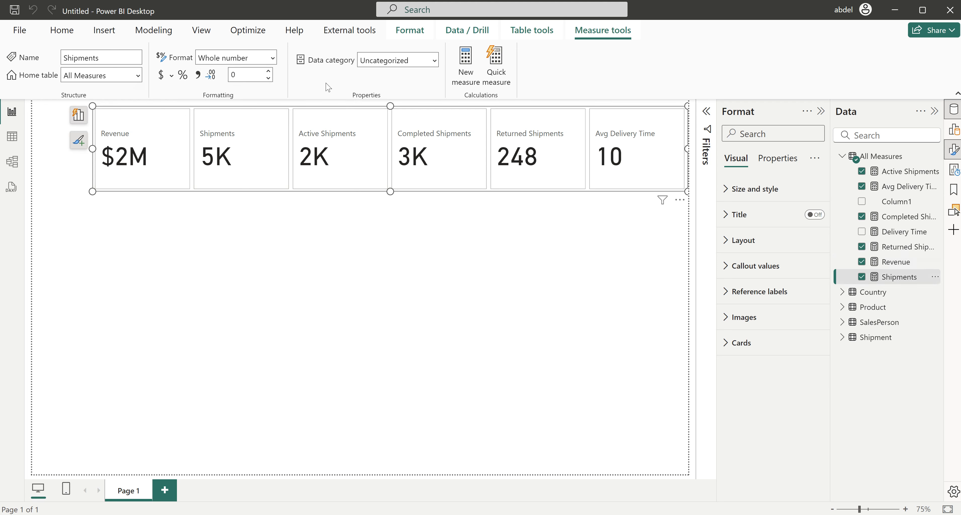
{"action": "left_click", "coordinate": [197, 75]}
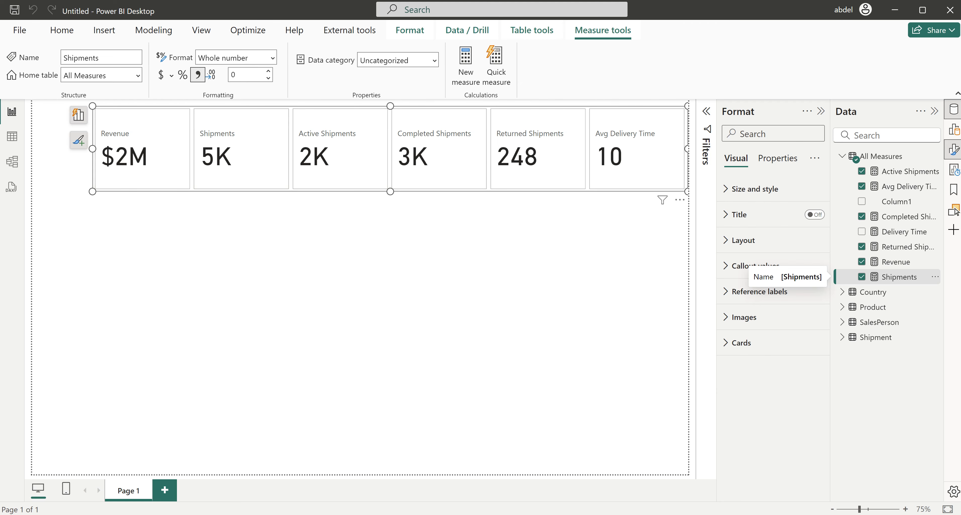
{"action": "mouse_move", "coordinate": [573, 514]}
{"action": "left_click", "coordinate": [501, 483]}
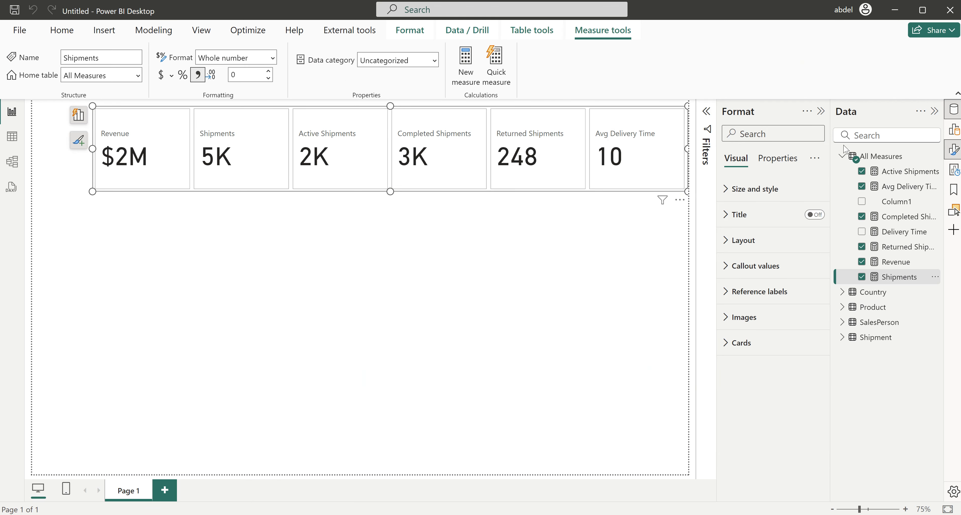
{"action": "right_click", "coordinate": [884, 156]}
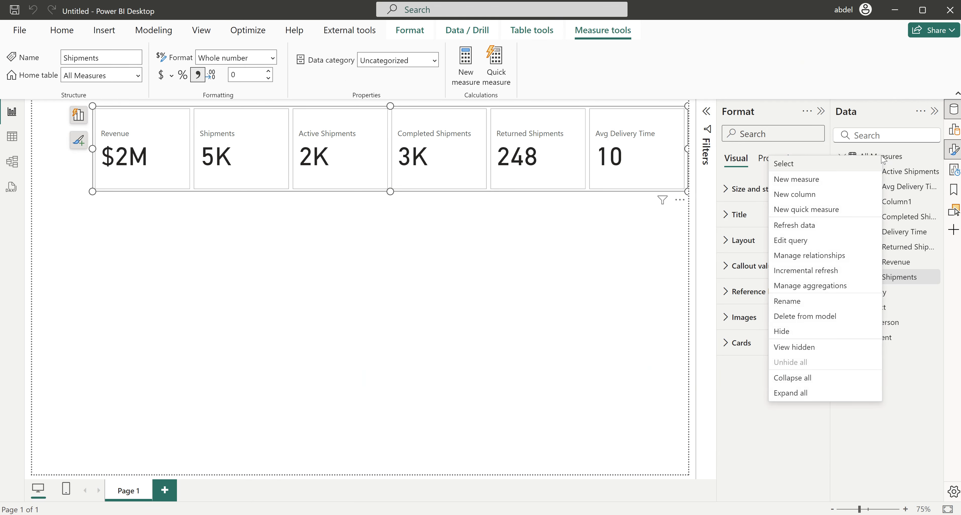
{"action": "left_click", "coordinate": [817, 180]}
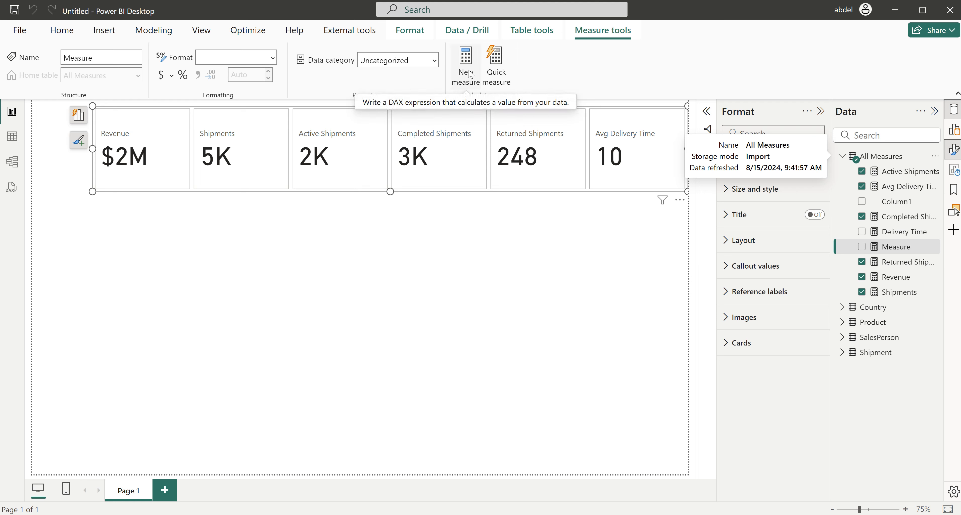
{"action": "left_click", "coordinate": [894, 234]}
{"action": "left_click", "coordinate": [891, 247]}
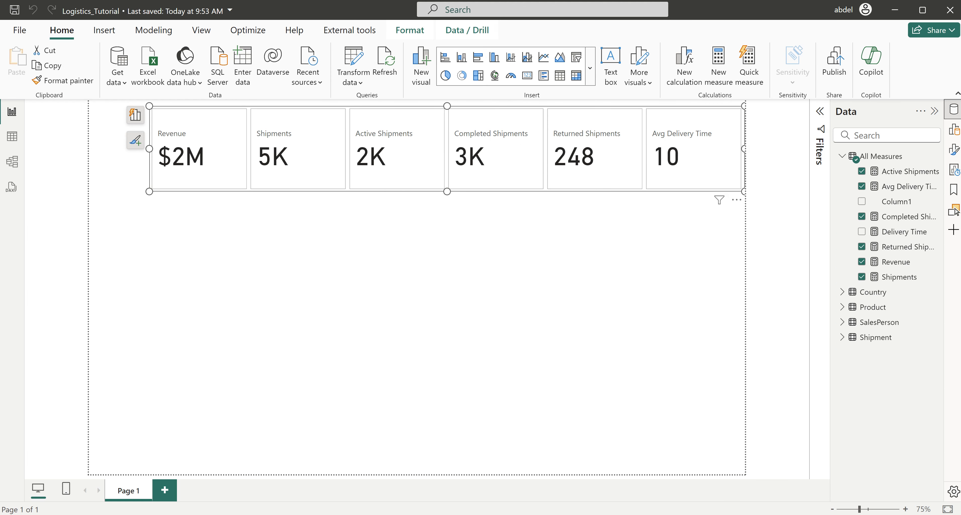
Step: Create an Active Shipments % measure in the All Measures table that uses DIVIDE with [Active Shipments] over [Shipments]
{"action": "right_click", "coordinate": [881, 164]}
{"action": "left_click", "coordinate": [817, 186]}
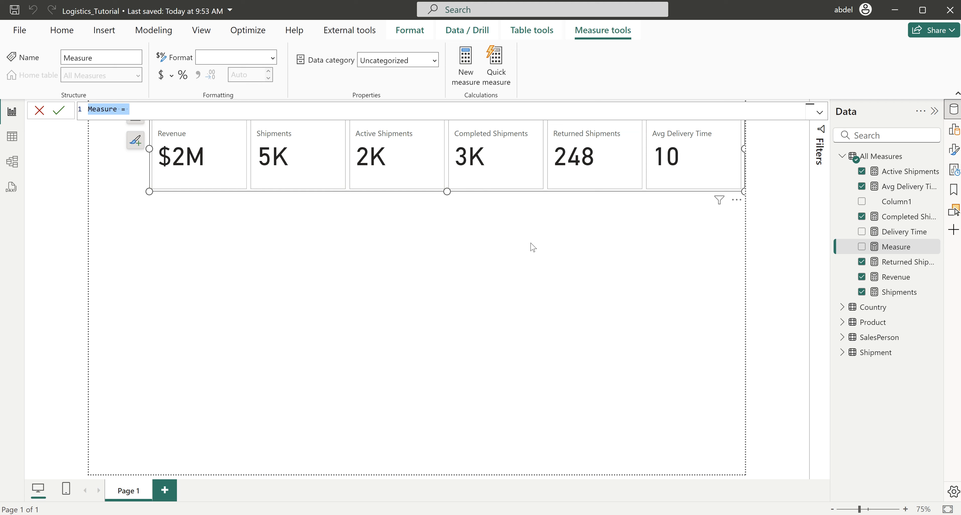
{"action": "type", "text": "Ac"}
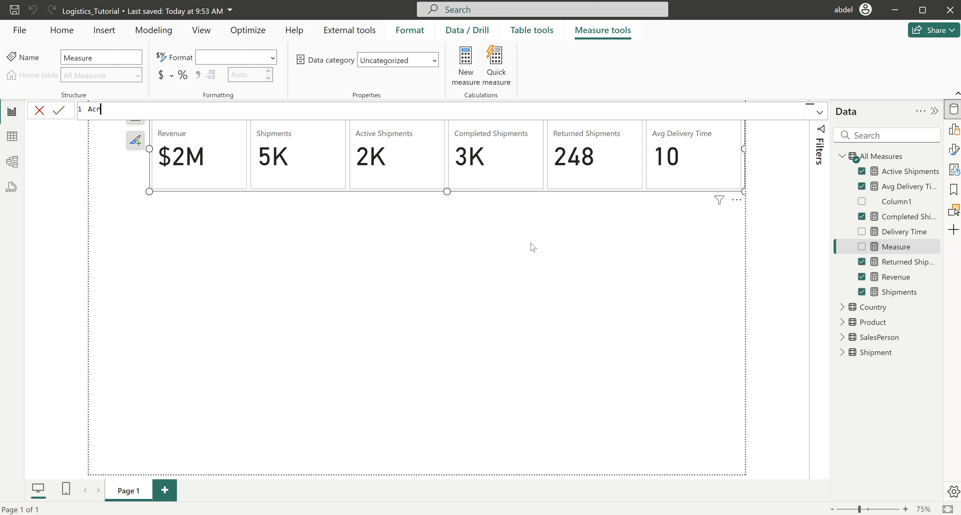
{"action": "type", "text": "tive Shipments % ="}
{"action": "key", "text": "shift+Return"}
{"action": "type", "text": "DIVIDE("}
{"action": "key", "text": "shift+Return"}
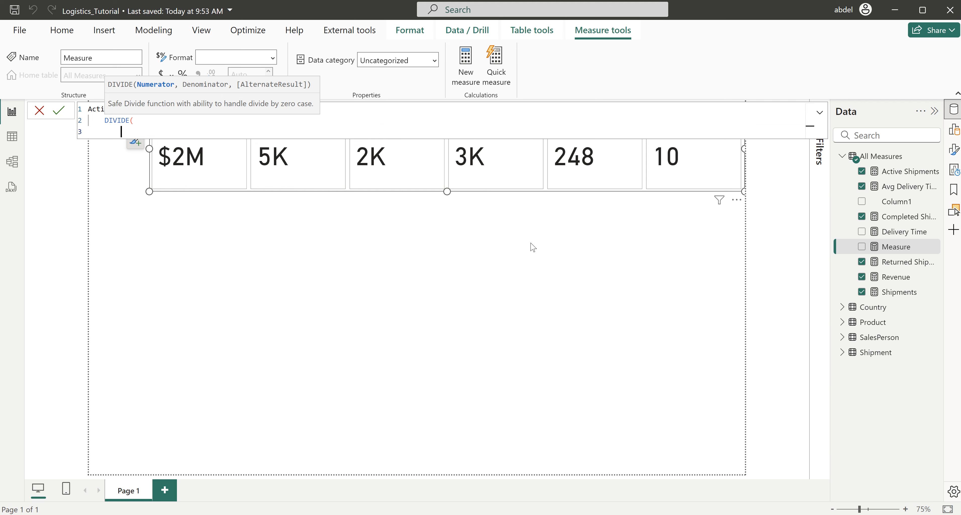
{"action": "type", "text": "act"}
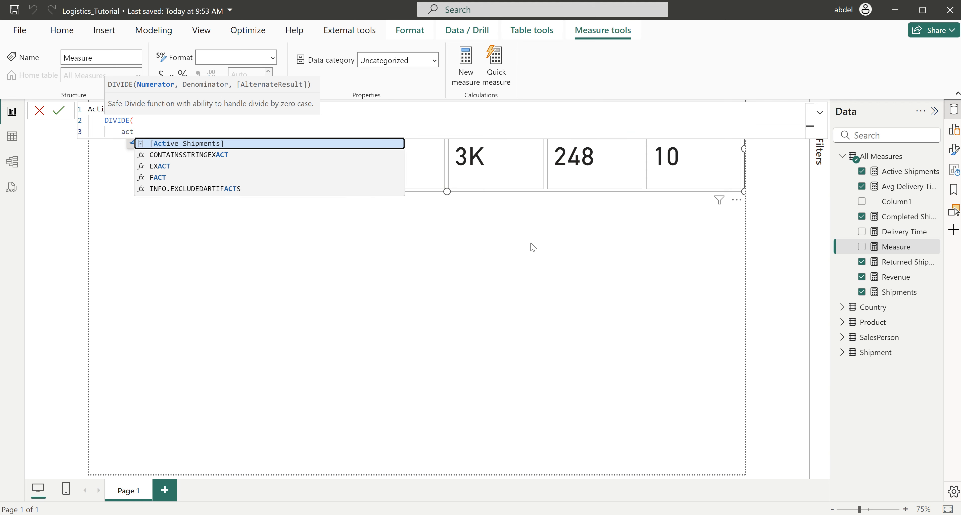
{"action": "key", "text": "Tab"}
{"action": "type", "text": ","}
{"action": "key", "text": "shift+Return"}
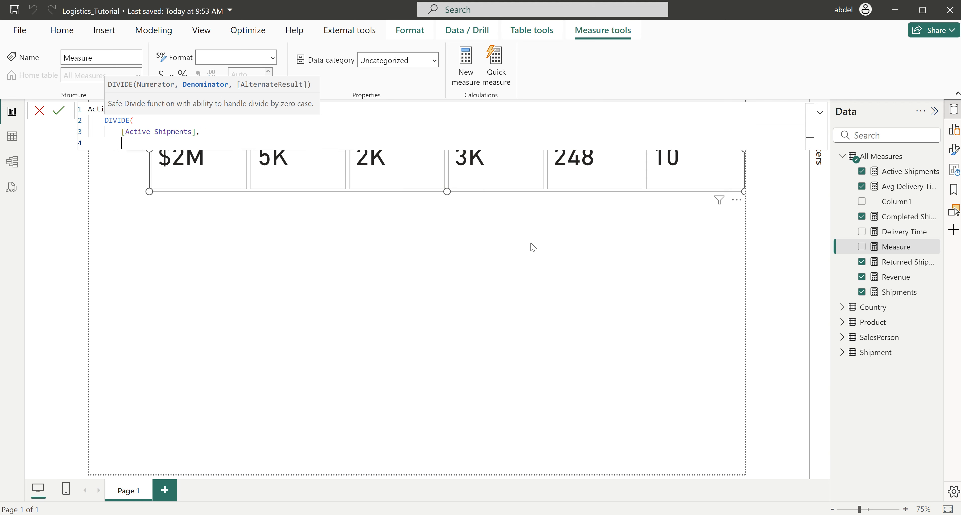
{"action": "type", "text": "ship"}
{"action": "key", "text": "Tab"}
{"action": "key", "text": "shift+Return"}
{"action": "type", "text": ")"}
{"action": "key", "text": "Return"}
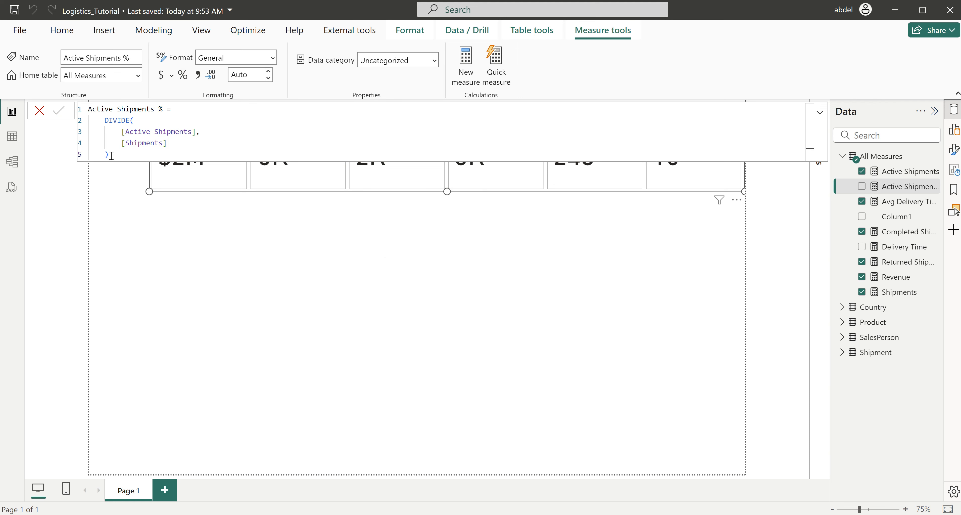
Step: Copy the Active Shipments % formula into a new measure and name it Completed Shipments %
{"action": "left_click_drag", "start_coordinate": [108, 154], "coordinate": [79, 113]}
{"action": "key", "text": "ctrl+c"}
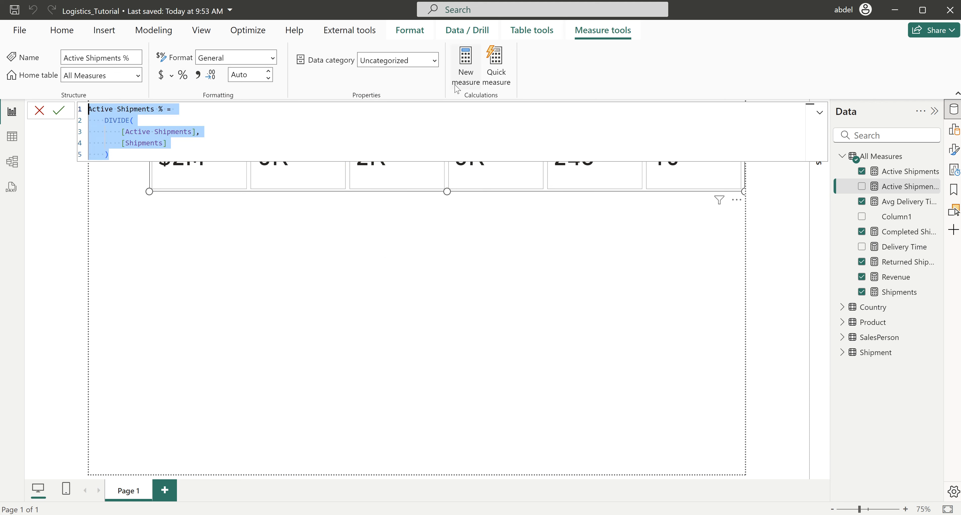
{"action": "left_click", "coordinate": [465, 68]}
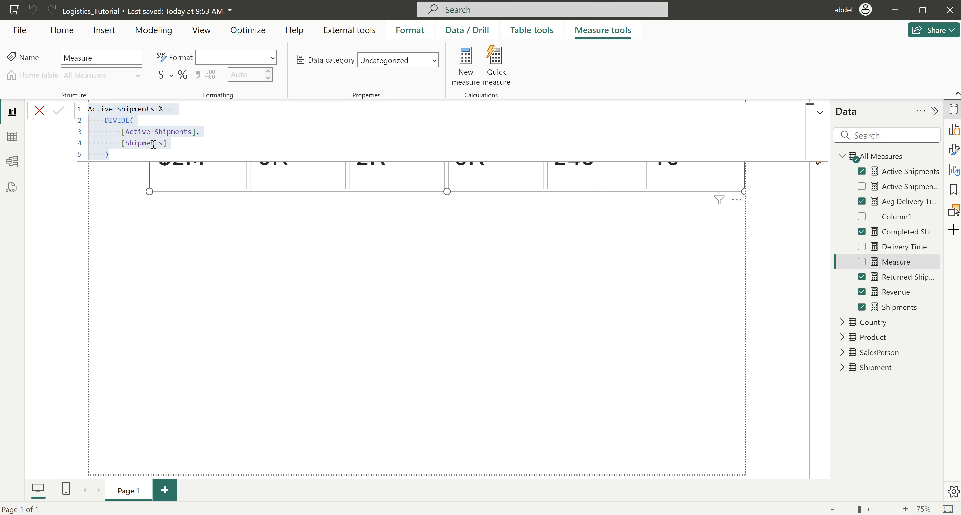
{"action": "key", "text": "ctrl+v"}
{"action": "left_click", "coordinate": [101, 109]}
{"action": "type", "text": "Completed"}
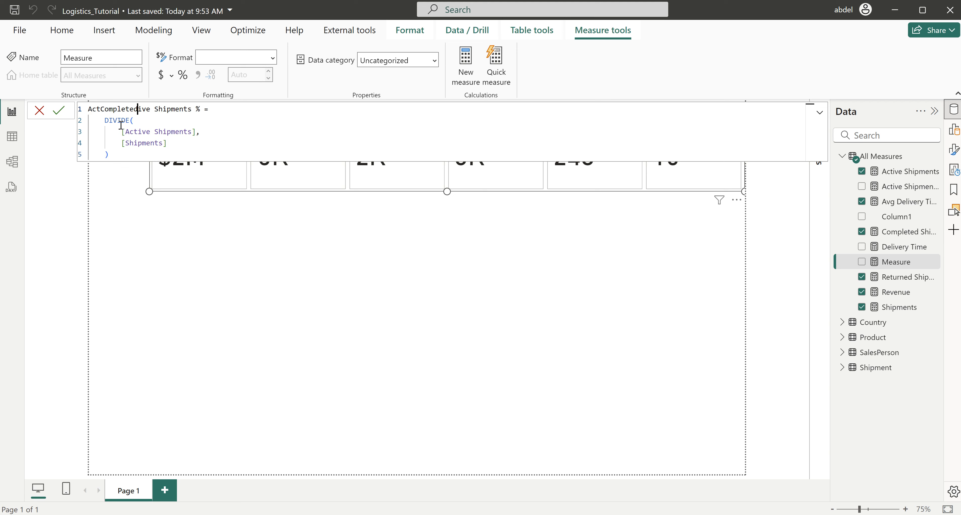
{"action": "left_click_drag", "start_coordinate": [151, 108], "coordinate": [89, 109]}
{"action": "key", "text": "BackSpace"}
{"action": "key", "text": "BackSpace"}
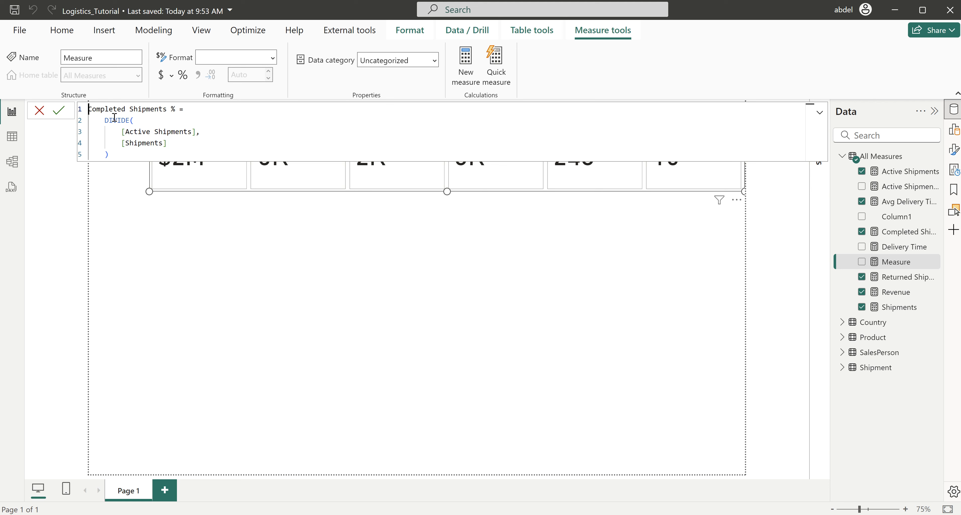
Step: Replace the numerator of the Completed Shipments % formula with [Completed Shipments] and commit the measure
{"action": "double_click", "coordinate": [132, 132]}
{"action": "type", "text": "Com"}
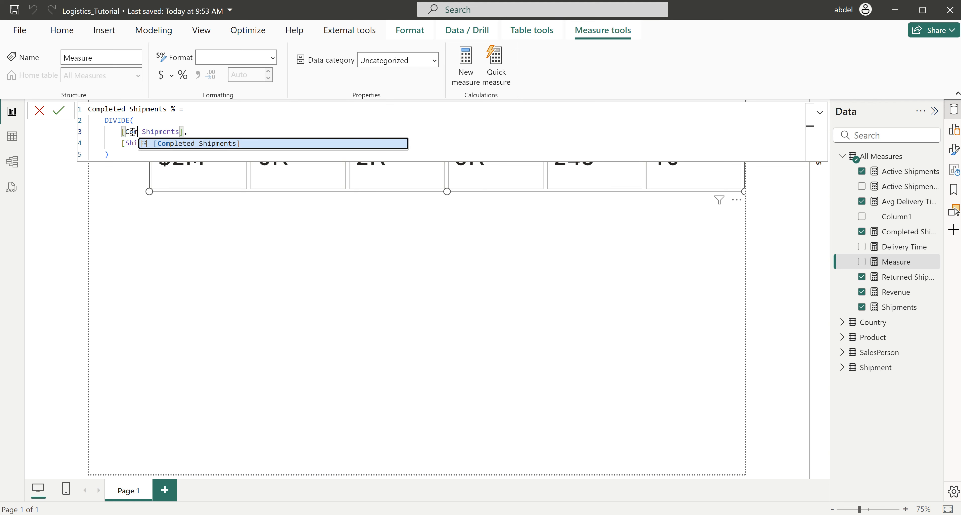
{"action": "key", "text": "Tab"}
{"action": "left_click", "coordinate": [242, 133]}
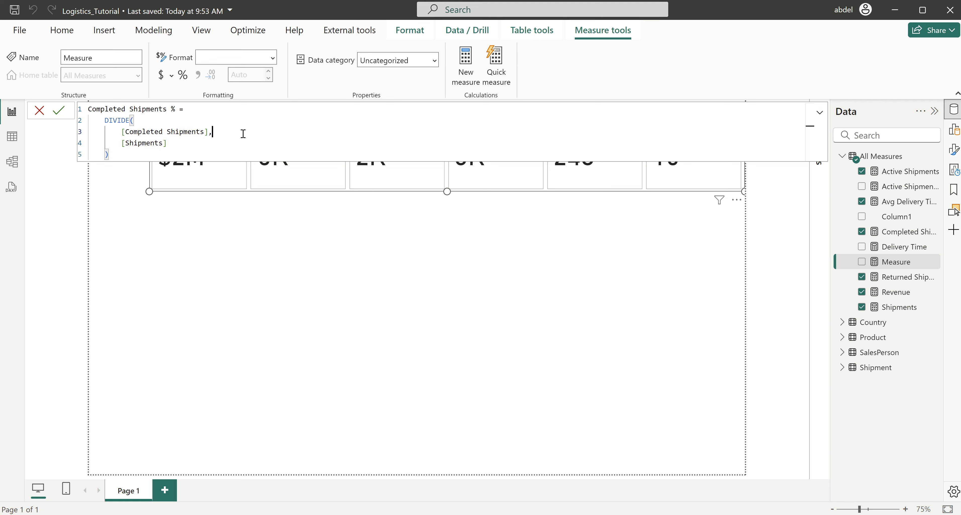
{"action": "key", "text": "Return"}
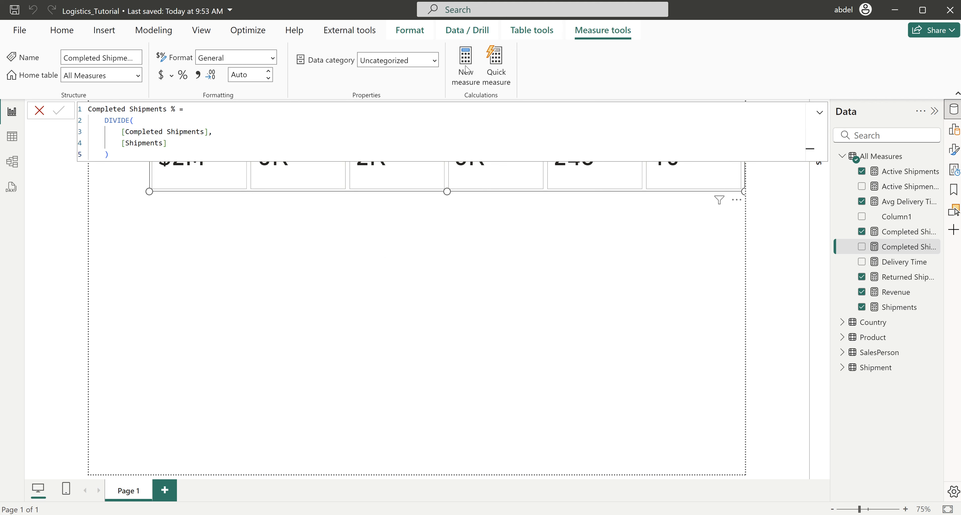
Step: Create a Returned Shipments % measure from the copied formula, dividing [Returned Shipments] by [Shipments], and close the formula editor
{"action": "left_click", "coordinate": [465, 70]}
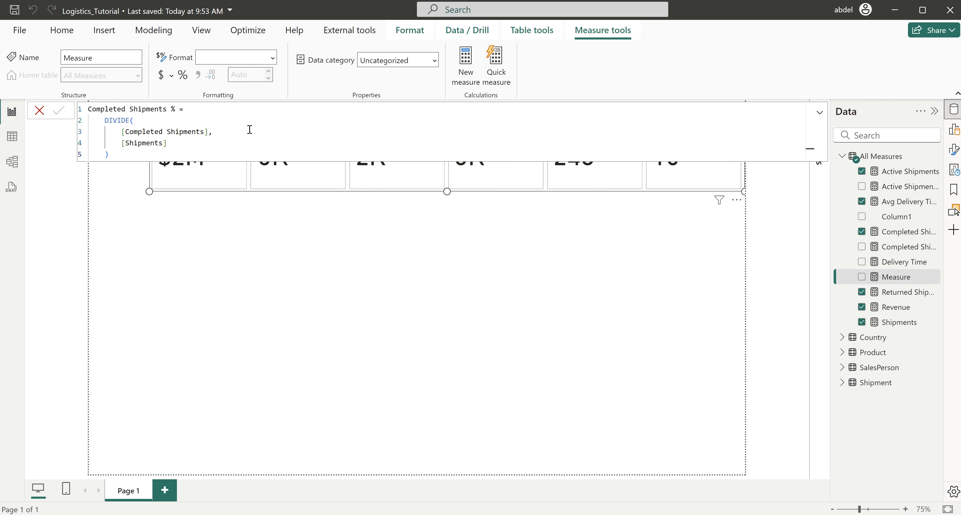
{"action": "key", "text": "ctrl+v"}
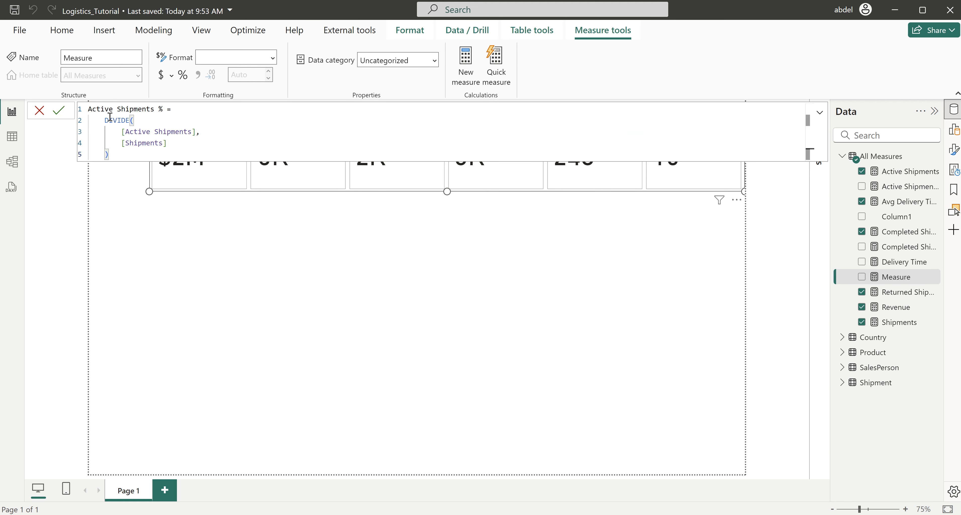
{"action": "double_click", "coordinate": [100, 109]}
{"action": "key", "text": "BackSpace"}
{"action": "type", "text": "Returned"}
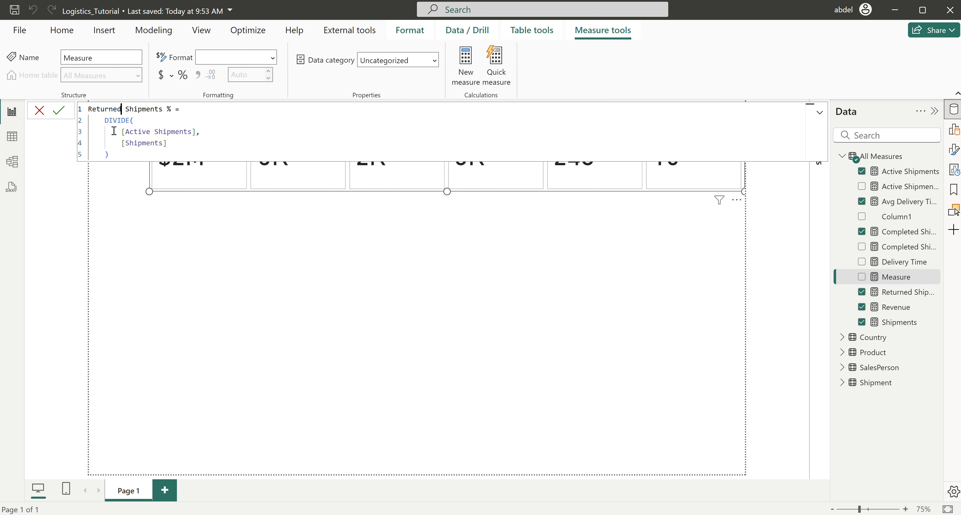
{"action": "double_click", "coordinate": [134, 132]}
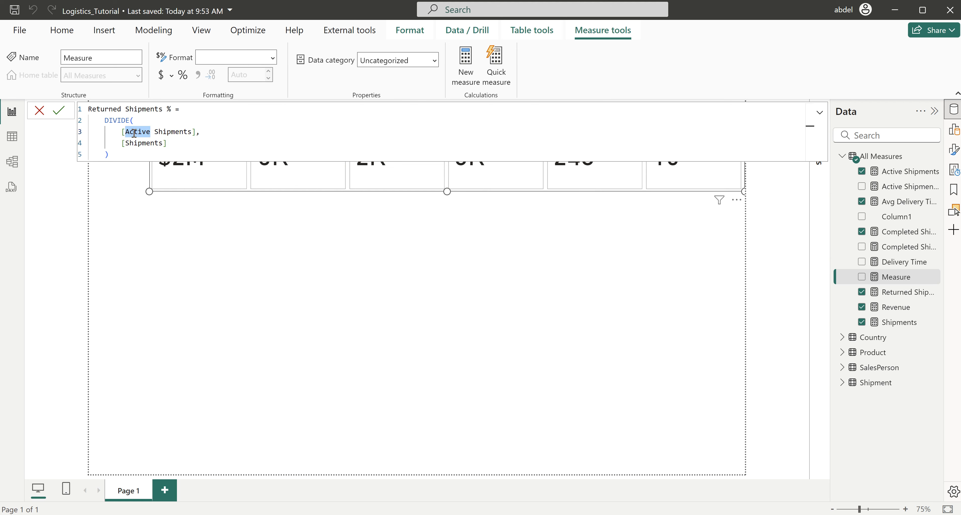
{"action": "type", "text": "Re"}
{"action": "key", "text": "Tab"}
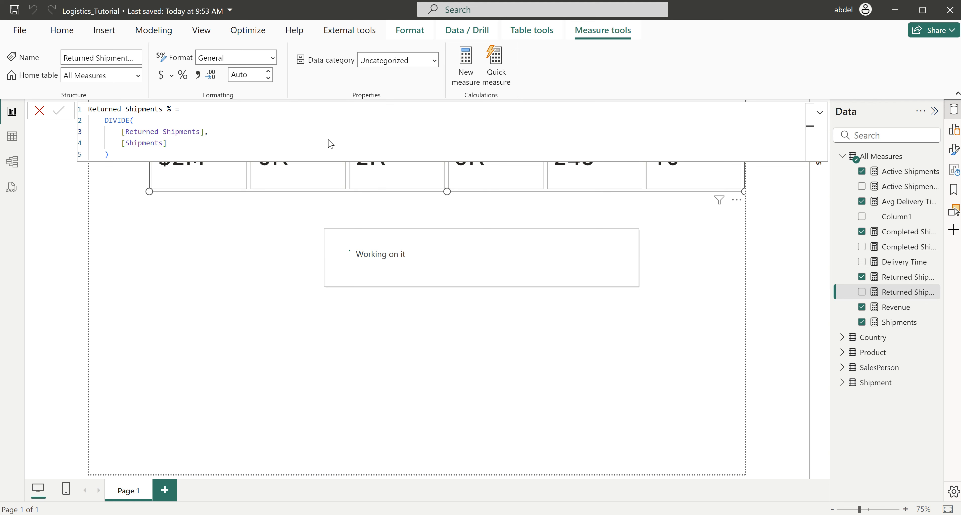
{"action": "left_click", "coordinate": [39, 111]}
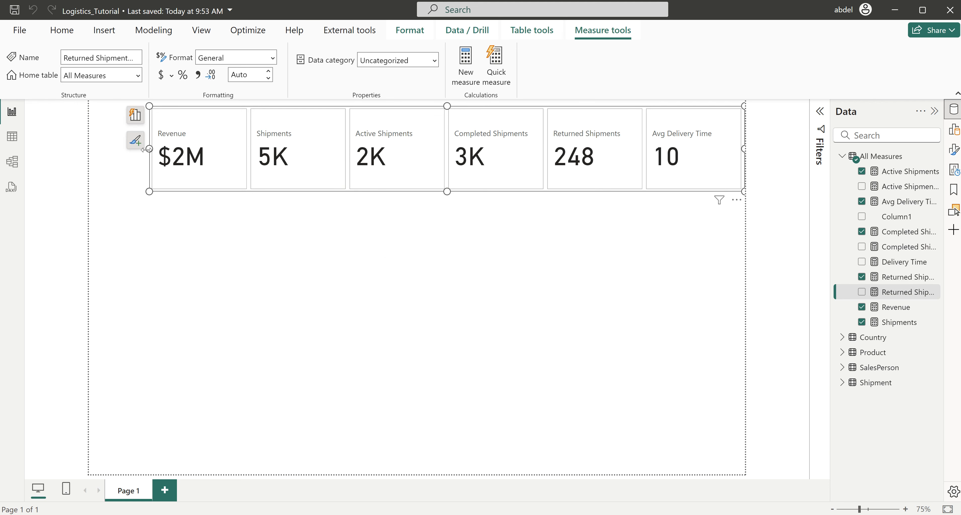
Step: Narrow the multi-card visual from its left edge and add Active Shipments % as the reference label of the Active Shipments card
{"action": "left_click_drag", "start_coordinate": [149, 148], "coordinate": [187, 148]}
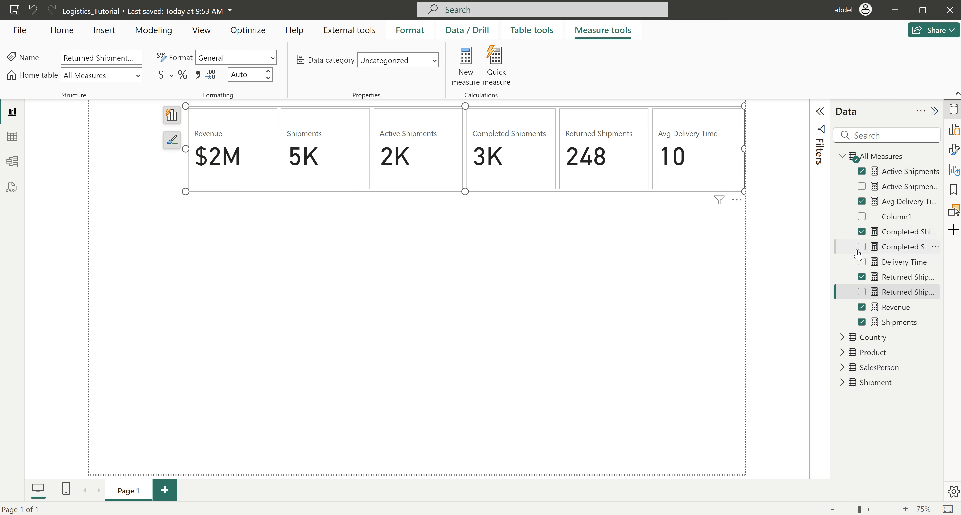
{"action": "left_click", "coordinate": [954, 150]}
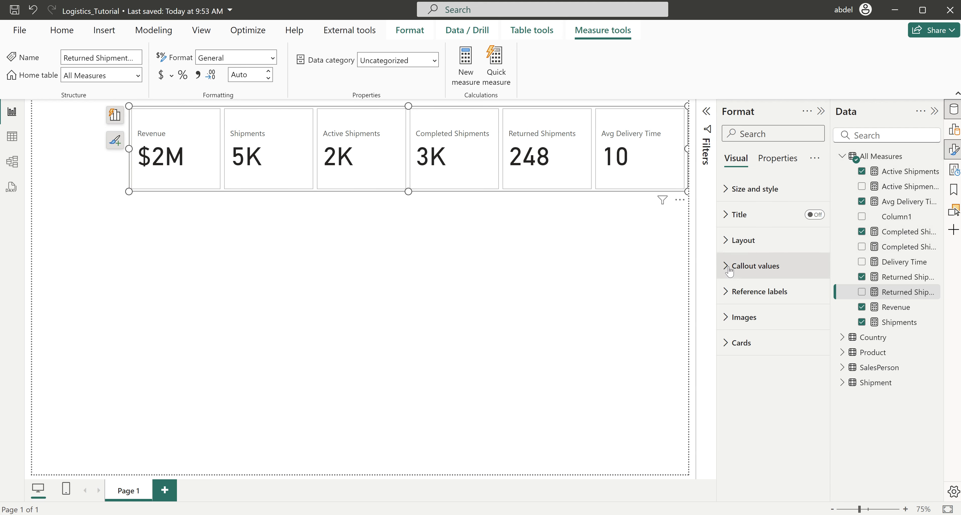
{"action": "left_click", "coordinate": [726, 292]}
{"action": "scroll", "coordinate": [743, 291], "scroll_direction": "down", "scroll_amount": 3}
{"action": "left_click", "coordinate": [771, 231]}
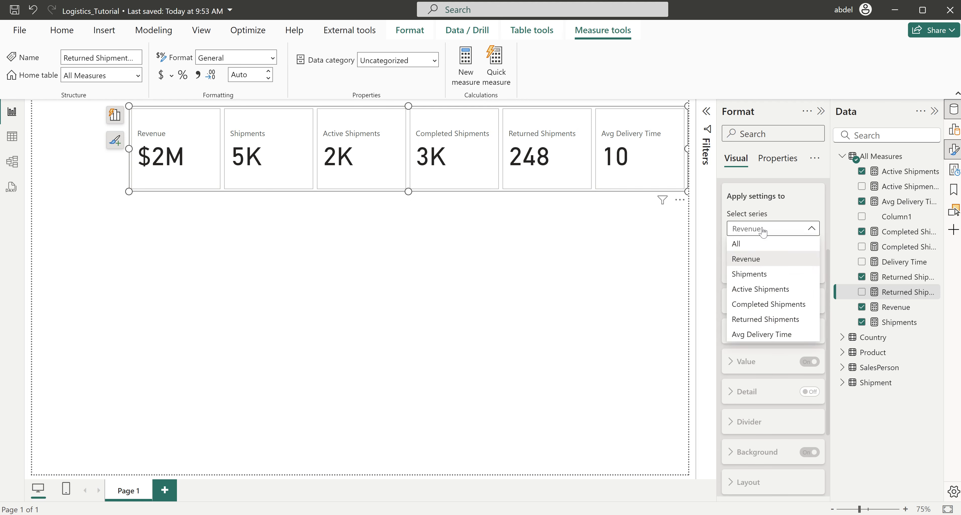
{"action": "left_click", "coordinate": [761, 289]}
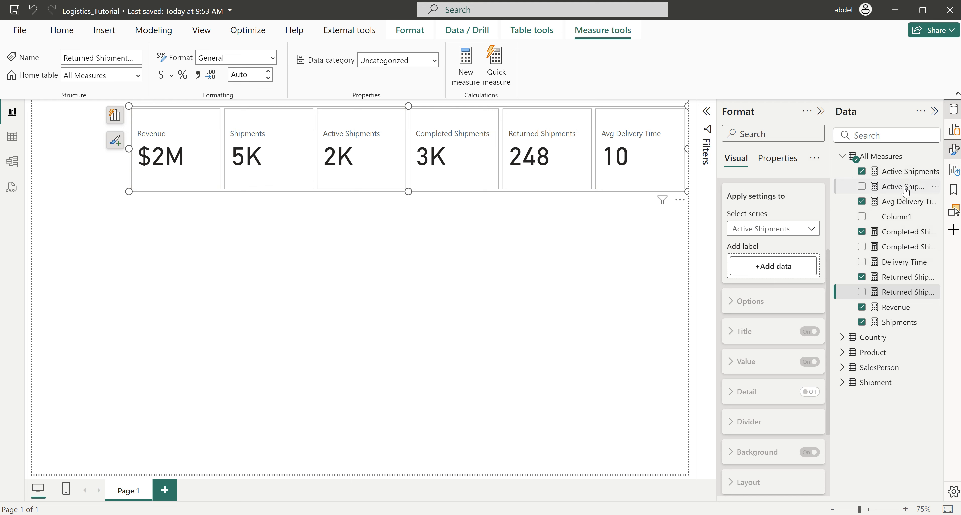
{"action": "left_click_drag", "start_coordinate": [905, 191], "coordinate": [776, 272]}
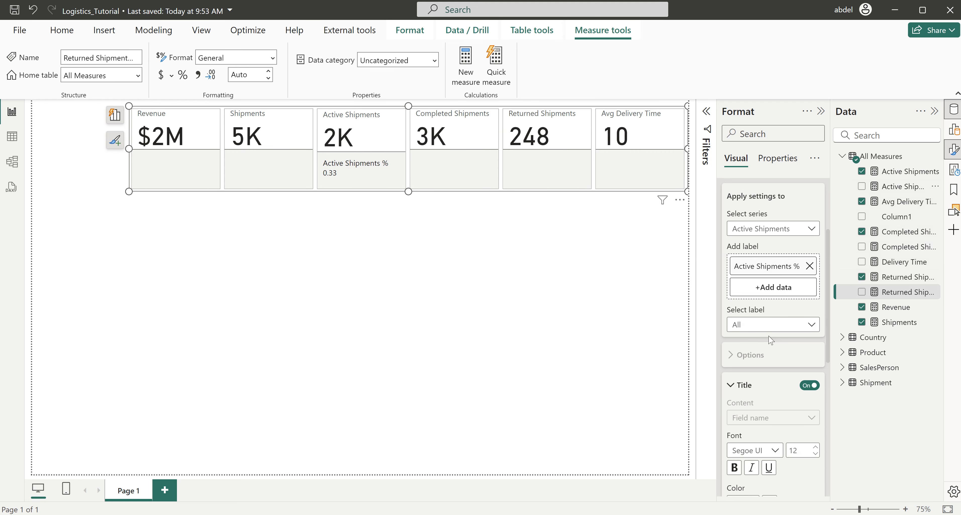
Step: Give the Active Shipments % reference label a custom title reading "% of total:"
{"action": "scroll", "coordinate": [772, 339], "scroll_direction": "down", "scroll_amount": 2}
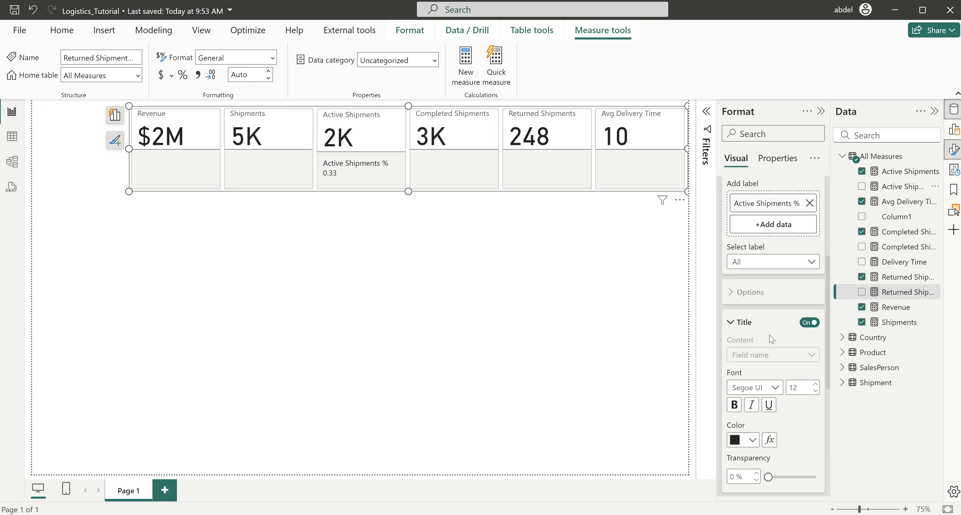
{"action": "left_click", "coordinate": [772, 262]}
{"action": "left_click", "coordinate": [762, 294]}
{"action": "left_click", "coordinate": [766, 355]}
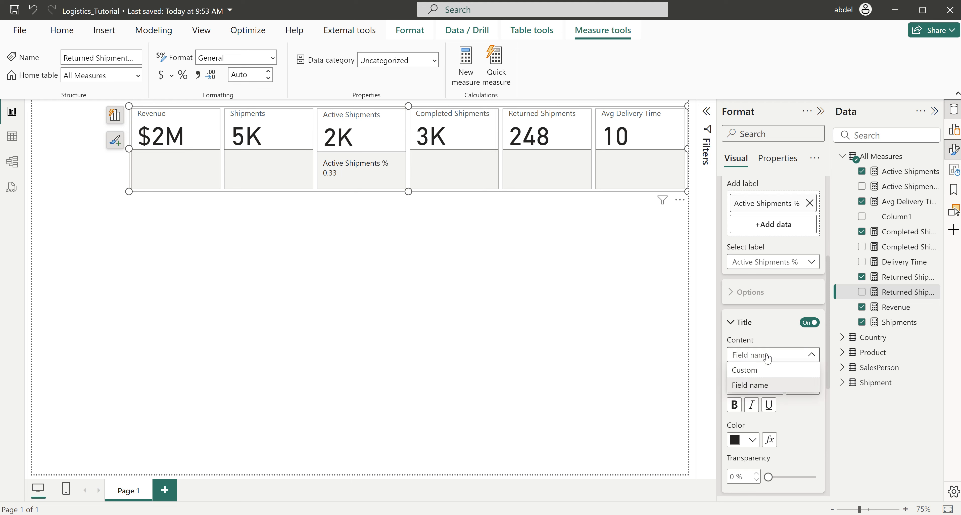
{"action": "left_click", "coordinate": [757, 370]}
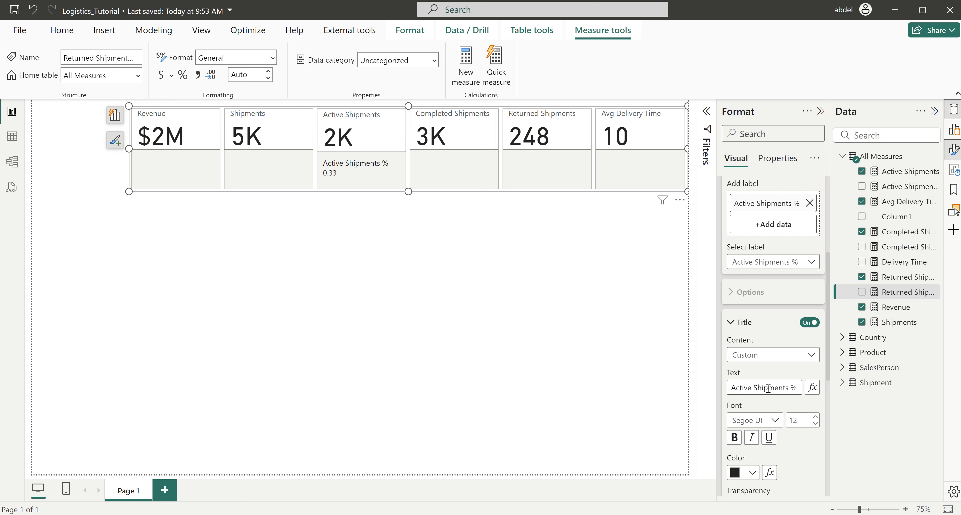
{"action": "left_click_drag", "start_coordinate": [731, 390], "coordinate": [799, 391]}
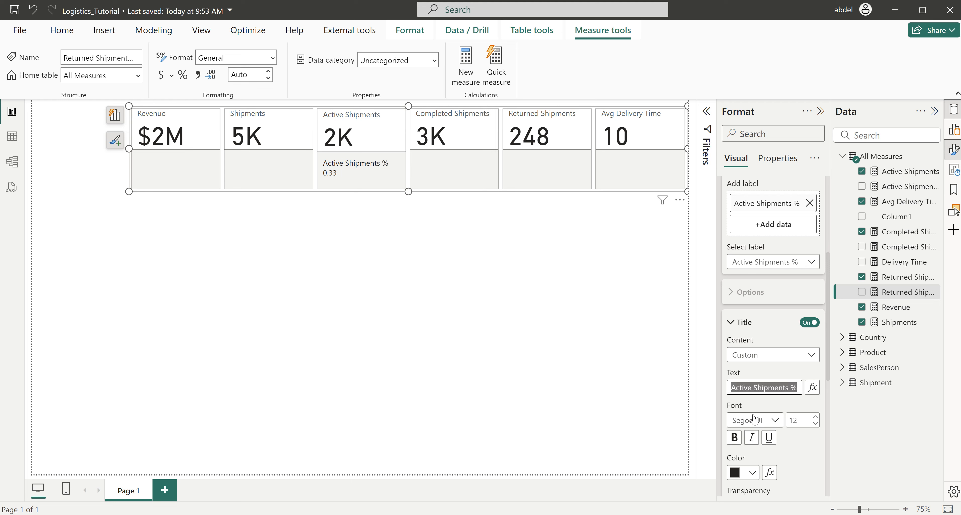
{"action": "type", "text": "%"}
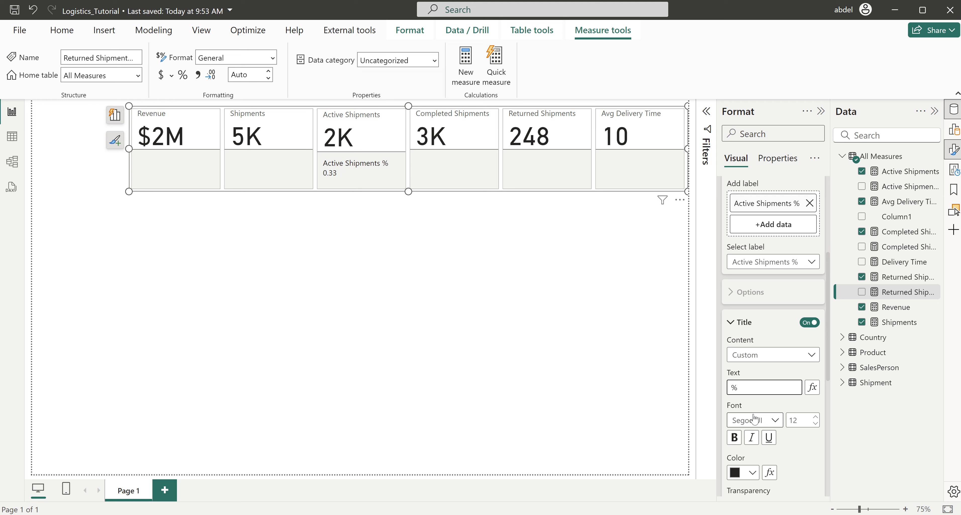
{"action": "type", "text": " of total:"}
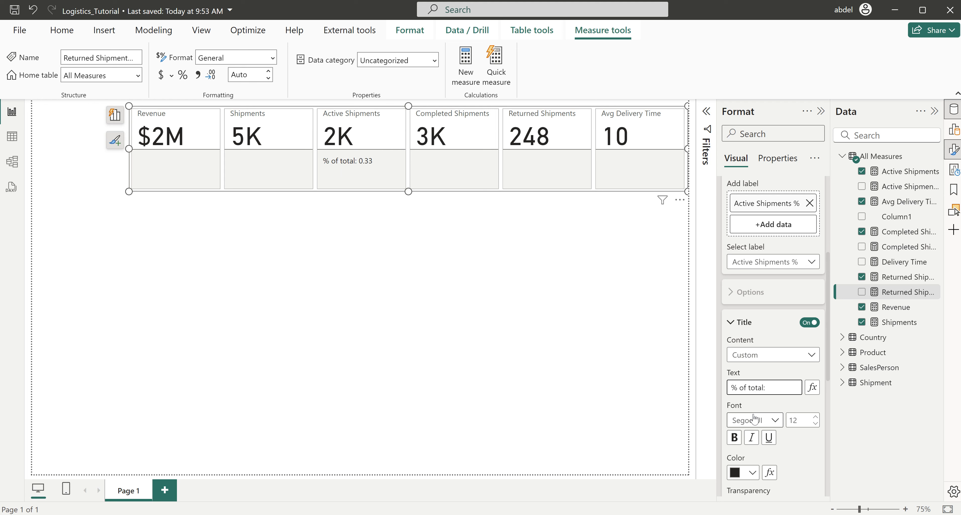
Step: Add the Completed Shipments % measure as the reference label of the Completed Shipments card
{"action": "scroll", "coordinate": [757, 236], "scroll_direction": "up", "scroll_amount": 3}
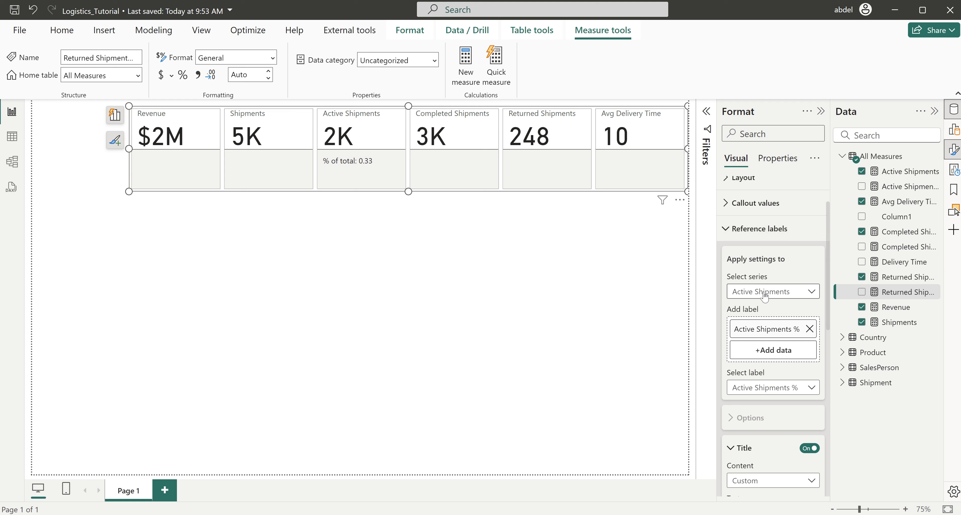
{"action": "left_click", "coordinate": [777, 294]}
{"action": "key", "text": "Escape"}
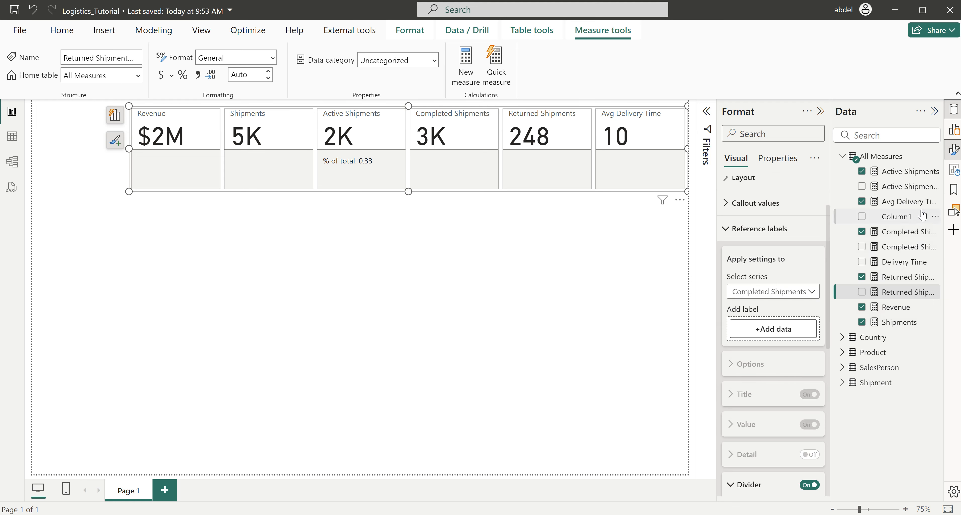
{"action": "left_click", "coordinate": [883, 289]}
{"action": "left_click_drag", "start_coordinate": [906, 249], "coordinate": [786, 333]}
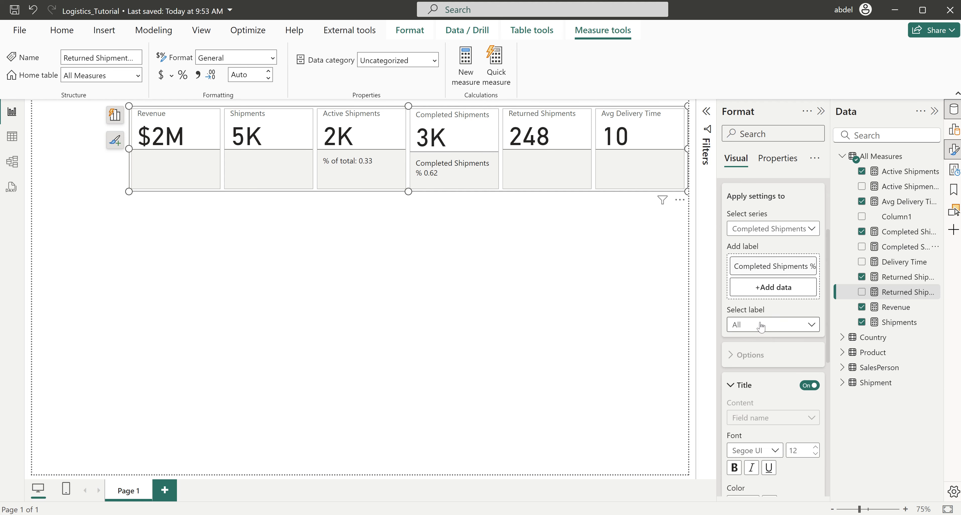
Step: Give the Completed Shipments % reference label a custom title reading "% of total:"
{"action": "scroll", "coordinate": [761, 327], "scroll_direction": "down", "scroll_amount": 2}
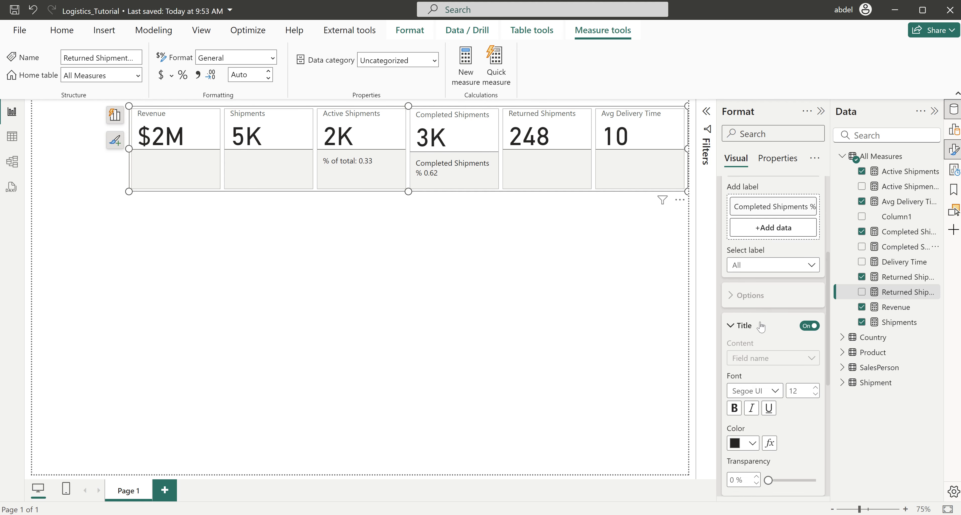
{"action": "left_click", "coordinate": [753, 264]}
{"action": "left_click", "coordinate": [760, 292]}
{"action": "left_click_drag", "start_coordinate": [732, 387], "coordinate": [801, 387]}
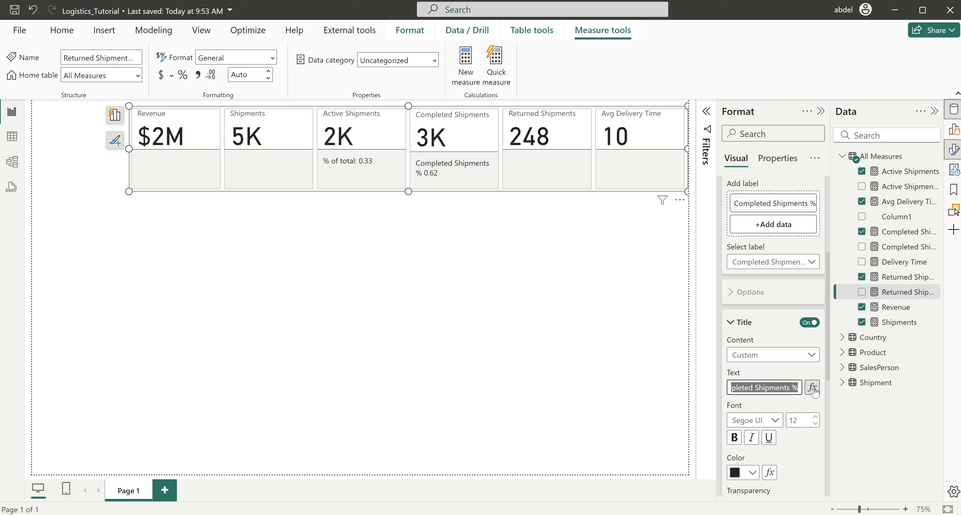
{"action": "type", "text": "% of total:"}
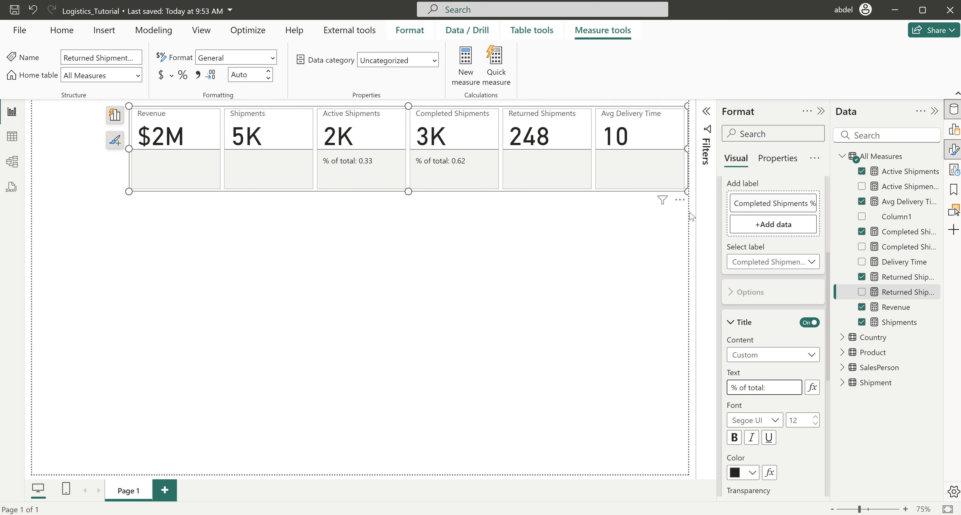
Step: Add the Returned Shipments % measure as the reference label of the Returned Shipments card
{"action": "scroll", "coordinate": [773, 298], "scroll_direction": "up", "scroll_amount": 5}
{"action": "left_click", "coordinate": [773, 291]}
{"action": "left_click", "coordinate": [768, 347]}
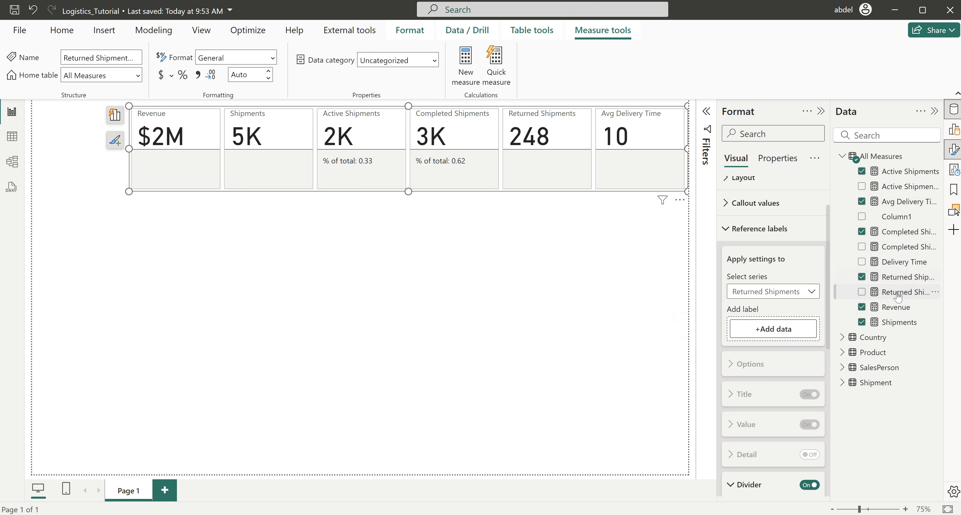
{"action": "left_click_drag", "start_coordinate": [898, 297], "coordinate": [768, 329]}
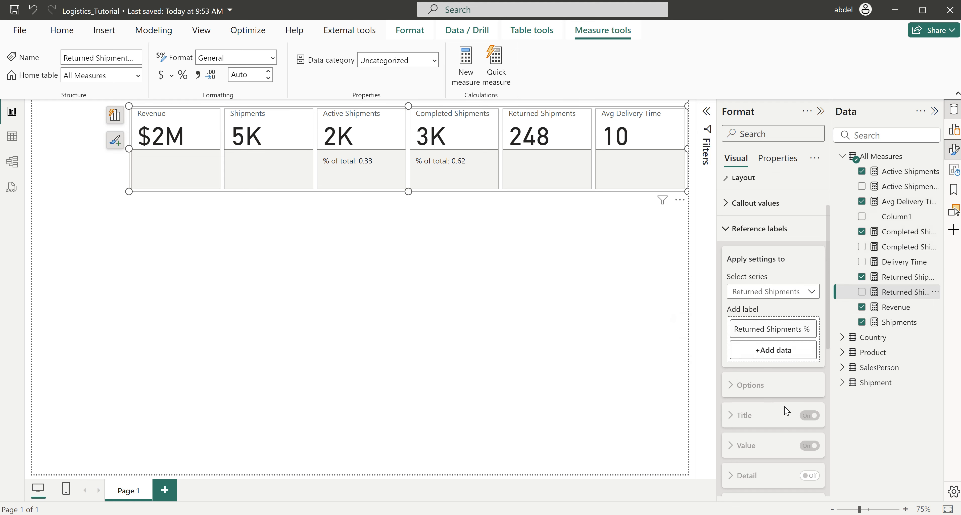
Step: Give the Returned Shipments % reference label a custom title reading "% of total:"
{"action": "left_click", "coordinate": [784, 409]}
{"action": "scroll", "coordinate": [784, 396], "scroll_direction": "down", "scroll_amount": 2}
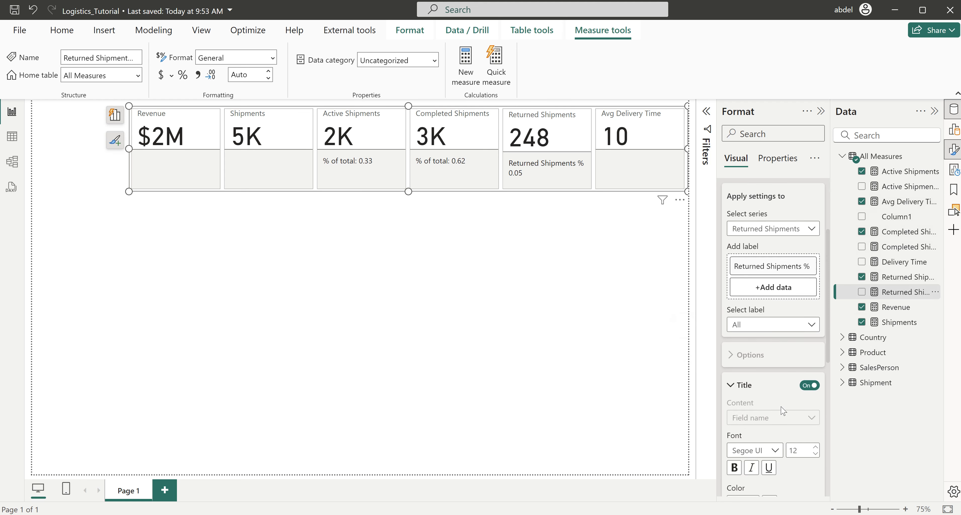
{"action": "left_click", "coordinate": [761, 328]}
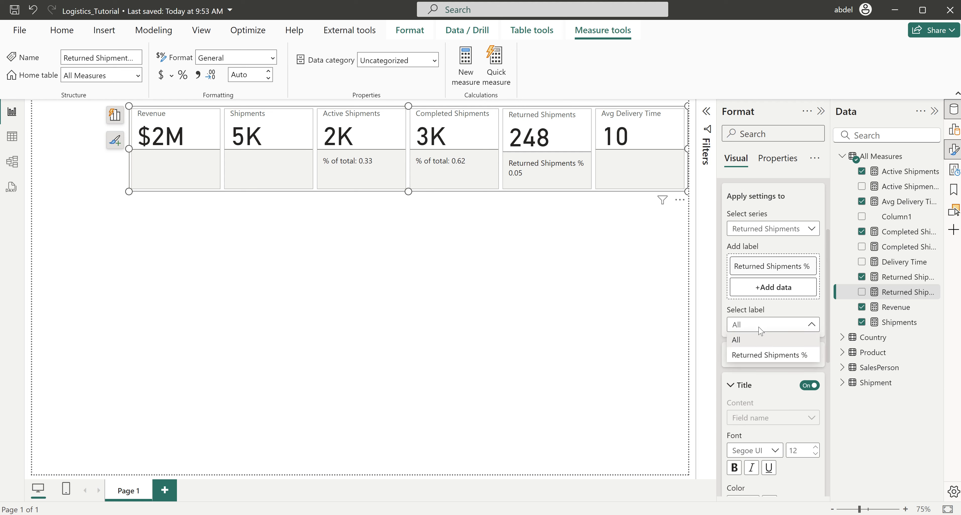
{"action": "left_click", "coordinate": [757, 355]}
{"action": "scroll", "coordinate": [757, 347], "scroll_direction": "down", "scroll_amount": 3}
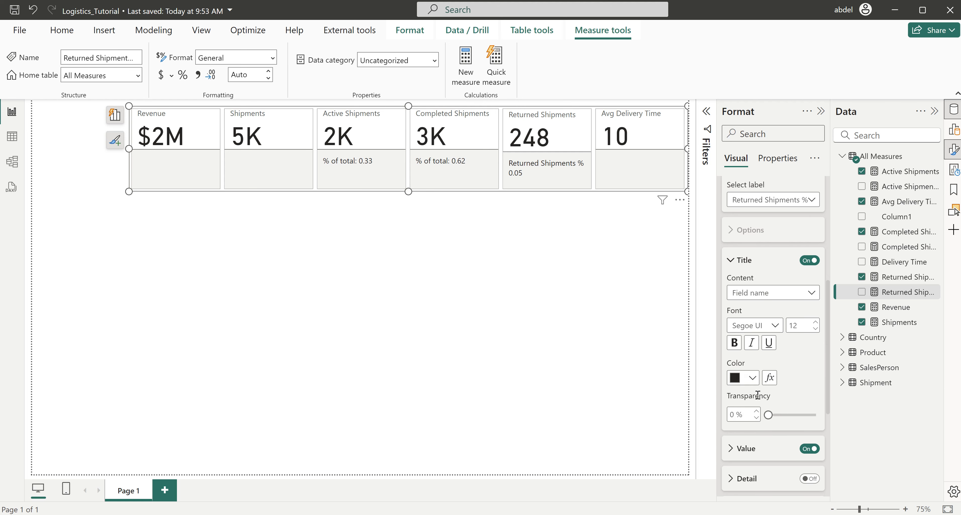
{"action": "left_click", "coordinate": [760, 295]}
{"action": "left_click", "coordinate": [744, 306]}
{"action": "left_click", "coordinate": [764, 324]}
{"action": "type", "text": "% of total:"}
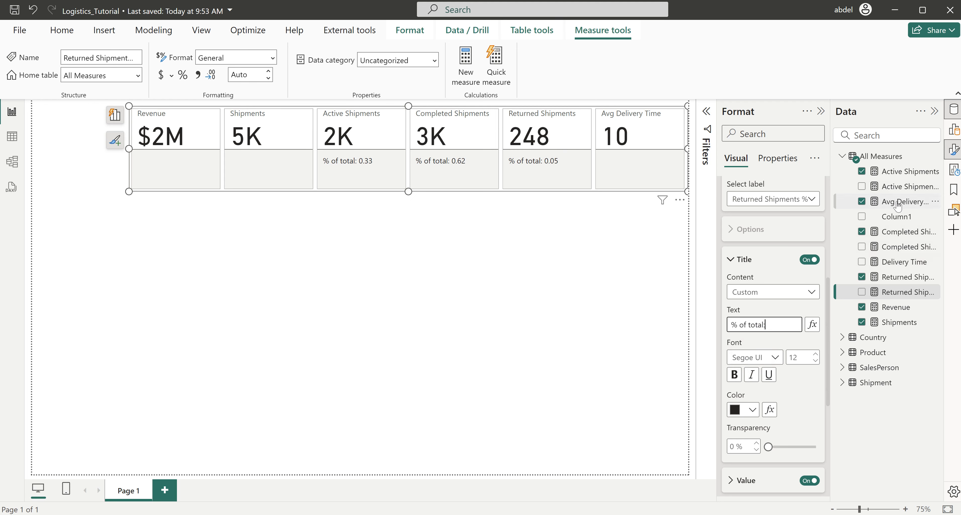
Step: Format the Active Shipments % measure as a percentage with 0 decimal places
{"action": "left_click", "coordinate": [908, 186]}
{"action": "left_click", "coordinate": [182, 74]}
{"action": "left_click", "coordinate": [249, 75]}
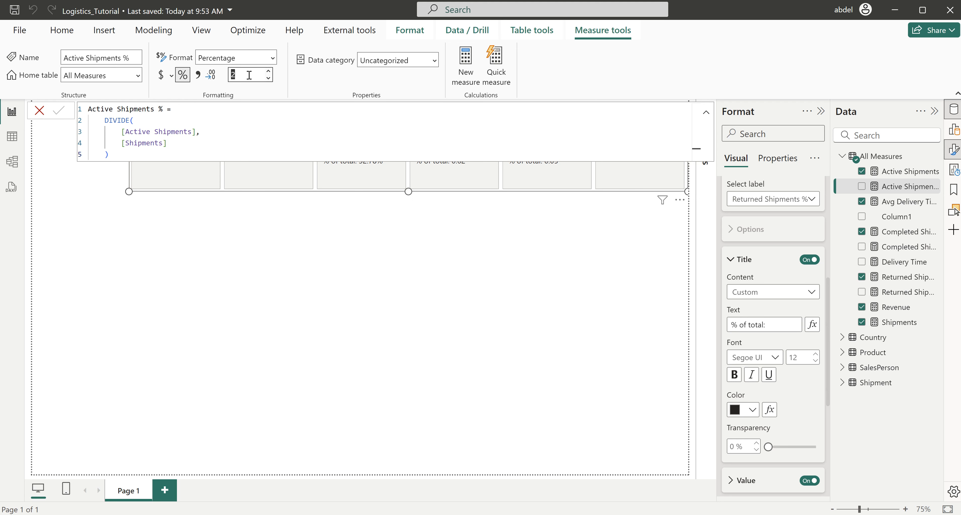
{"action": "left_click", "coordinate": [250, 75]}
{"action": "key", "text": "BackSpace"}
{"action": "type", "text": "0"}
{"action": "key", "text": "Return"}
Step: Format the Completed Shipments % measure as a percentage with 0 decimal places
{"action": "left_click", "coordinate": [893, 248]}
{"action": "left_click", "coordinate": [183, 75]}
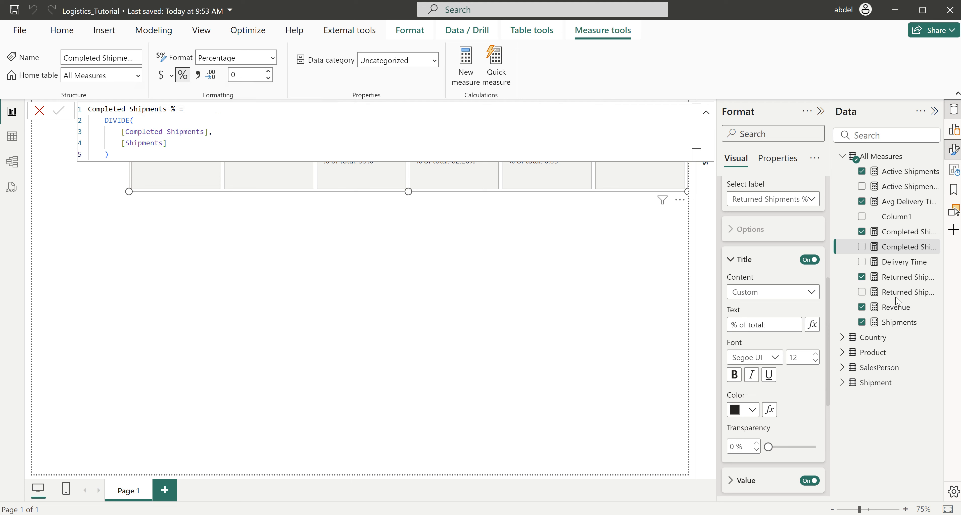
{"action": "key", "text": "Down"}
{"action": "key", "text": "Down"}
Step: Format the Returned Shipments % measure as a percentage with 0 decimal places
{"action": "left_click", "coordinate": [900, 294]}
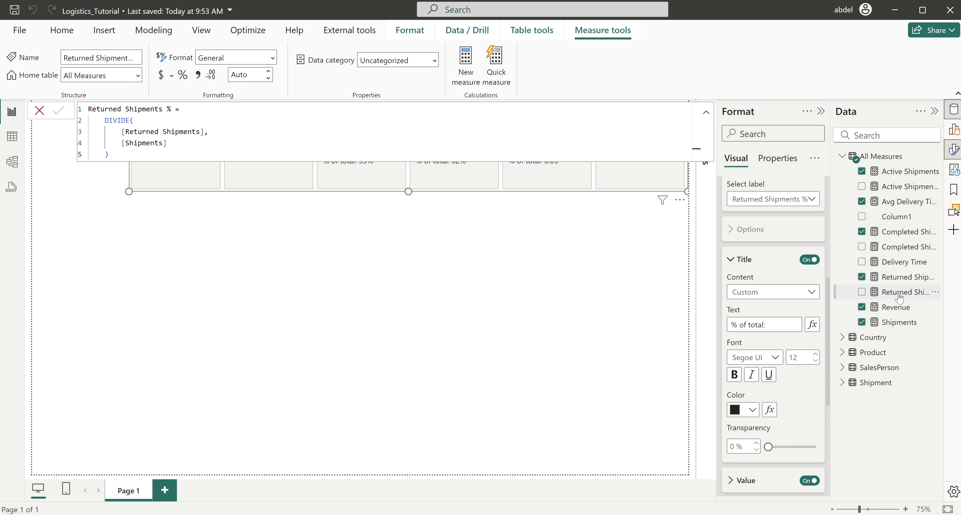
{"action": "left_click", "coordinate": [181, 75]}
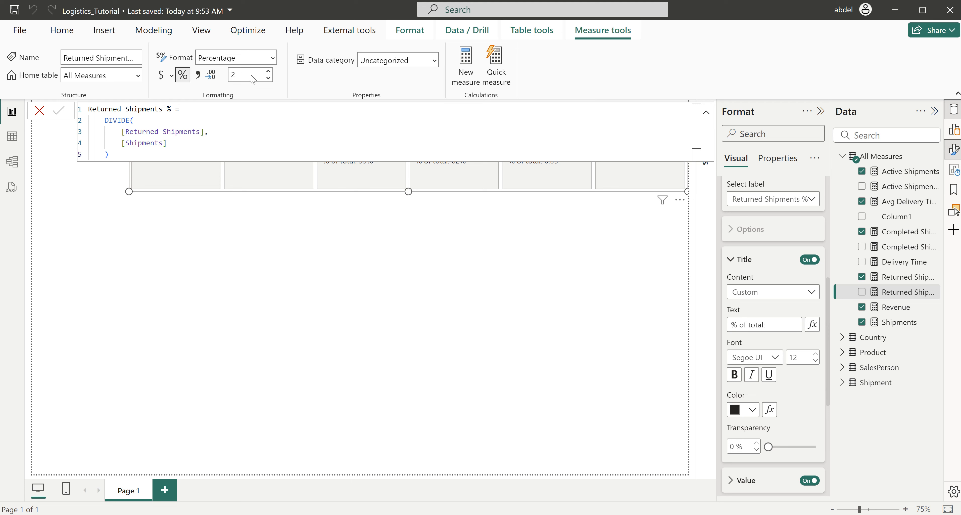
{"action": "double_click", "coordinate": [243, 75]}
{"action": "type", "text": "2"}
{"action": "key", "text": "BackSpace"}
{"action": "type", "text": "0"}
{"action": "key", "text": "Return"}
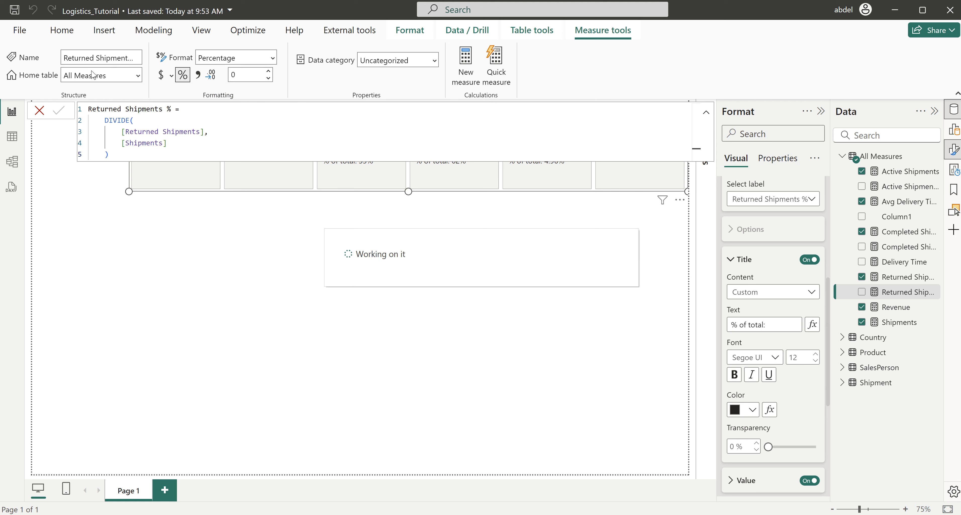
Step: Close the formula editor and shorten the multi-card visual slightly from its lower edge
{"action": "left_click", "coordinate": [38, 114]}
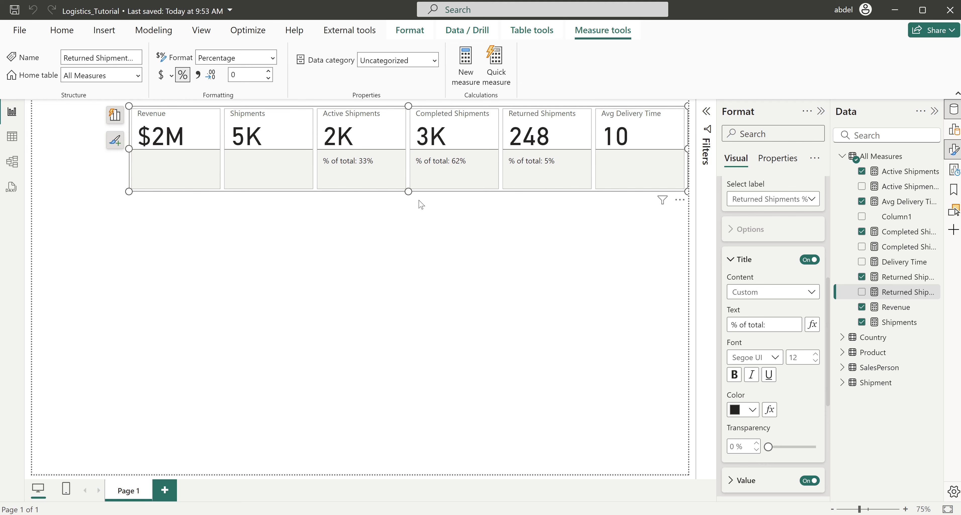
{"action": "left_click_drag", "start_coordinate": [409, 192], "coordinate": [413, 186]}
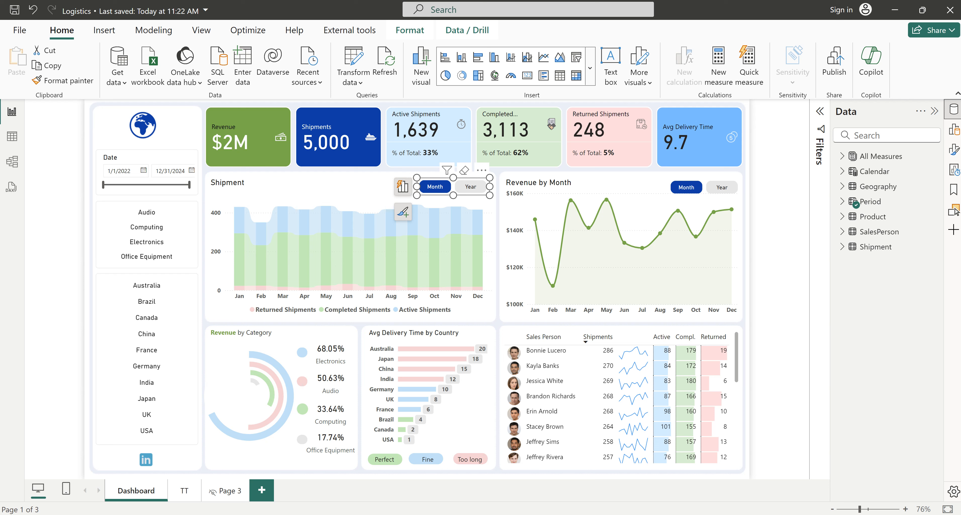
Step: Switch to Logistics.pptx in PowerPoint to view the dashboard background layout slide, and return to the Power BI report
{"action": "mouse_move", "coordinate": [604, 514]}
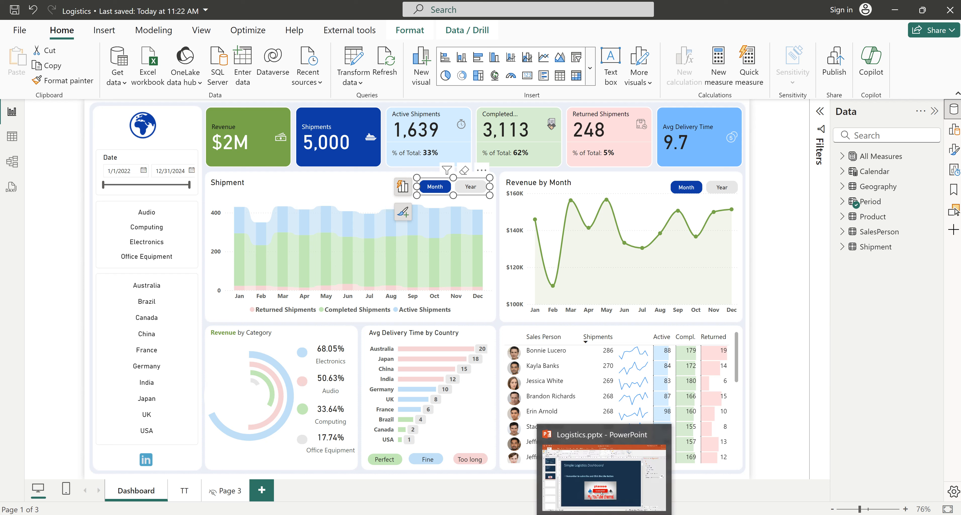
{"action": "left_click", "coordinate": [603, 478]}
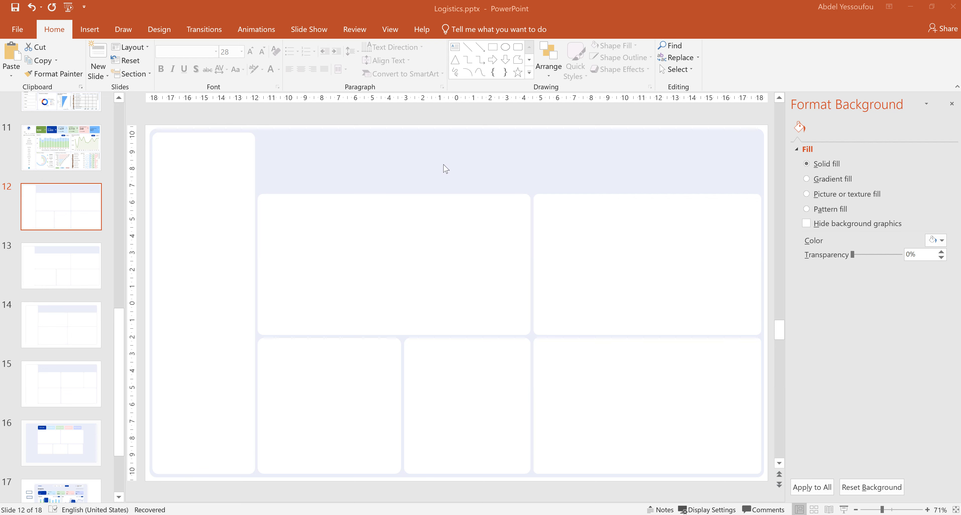
{"action": "key", "text": "alt+Tab"}
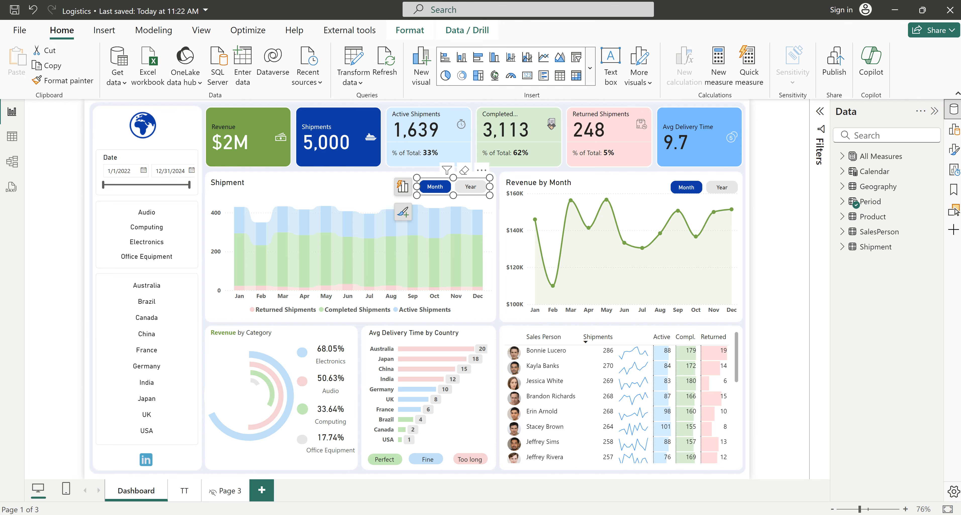
{"action": "left_click", "coordinate": [608, 492]}
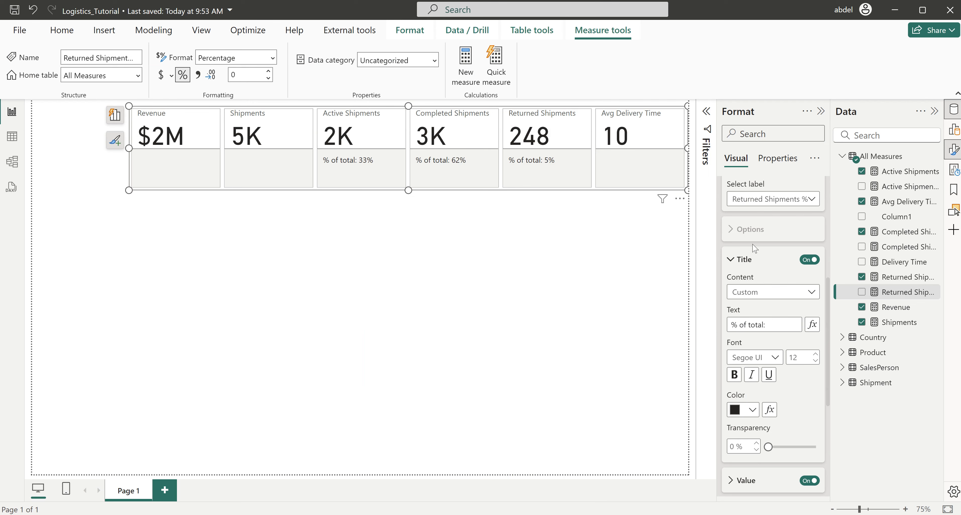
Step: Set Logistics1.png as the page's canvas background image with 0 % transparency
{"action": "key", "text": "Escape"}
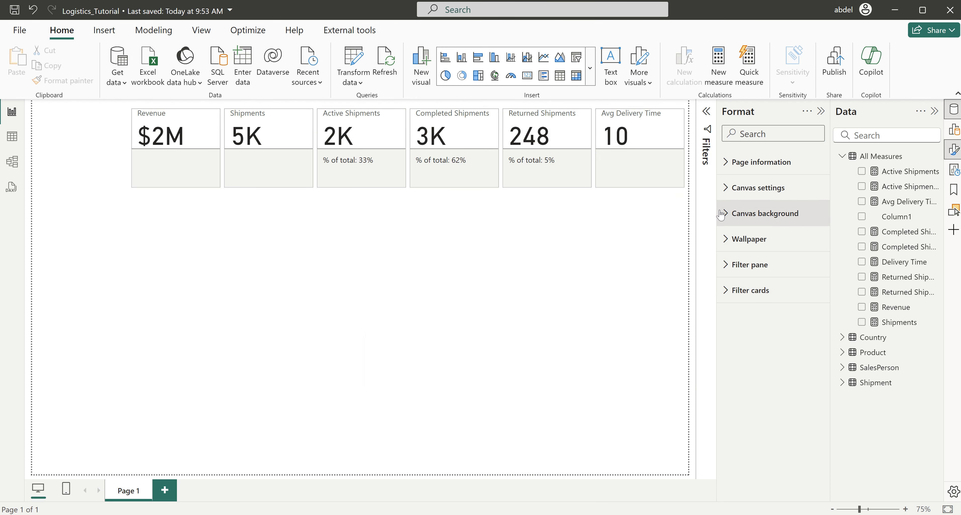
{"action": "left_click", "coordinate": [727, 215]}
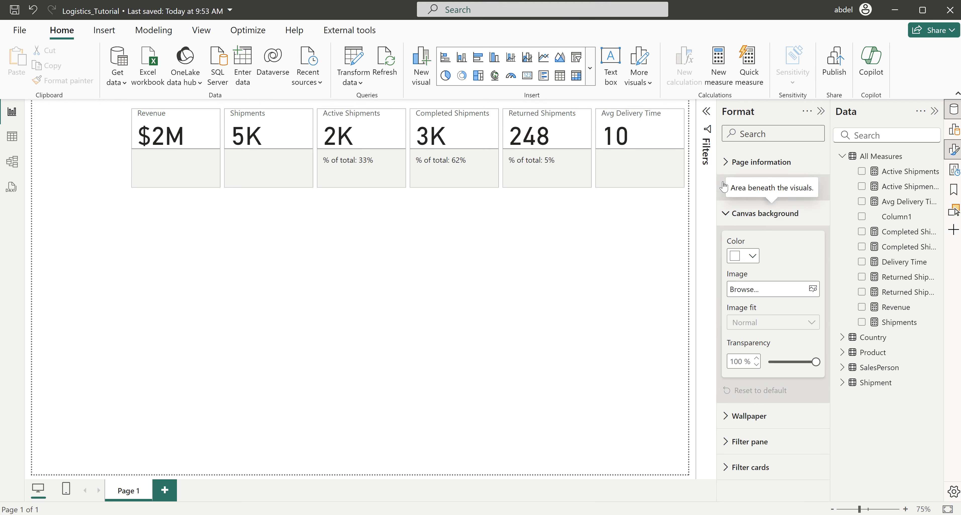
{"action": "left_click", "coordinate": [768, 289]}
{"action": "left_click", "coordinate": [227, 196]}
{"action": "left_click", "coordinate": [336, 304]}
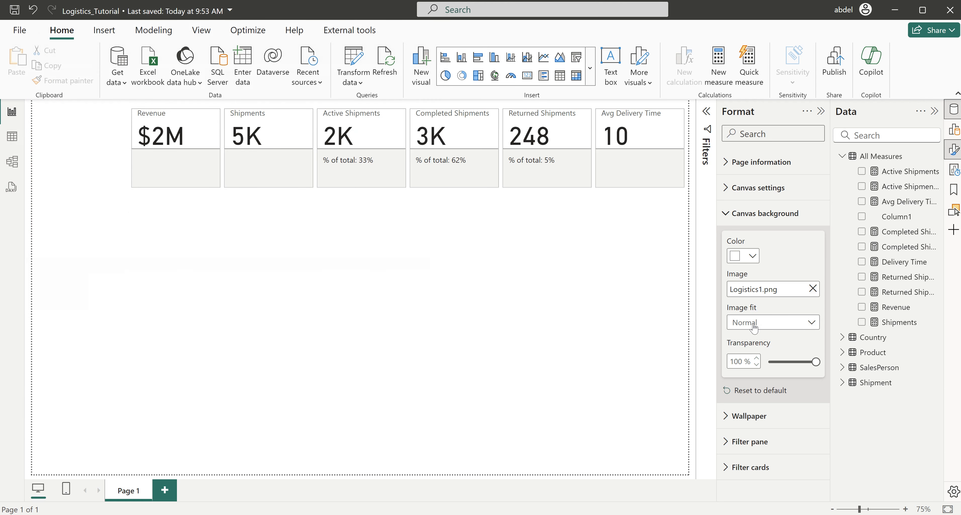
{"action": "left_click_drag", "start_coordinate": [816, 362], "coordinate": [768, 362]}
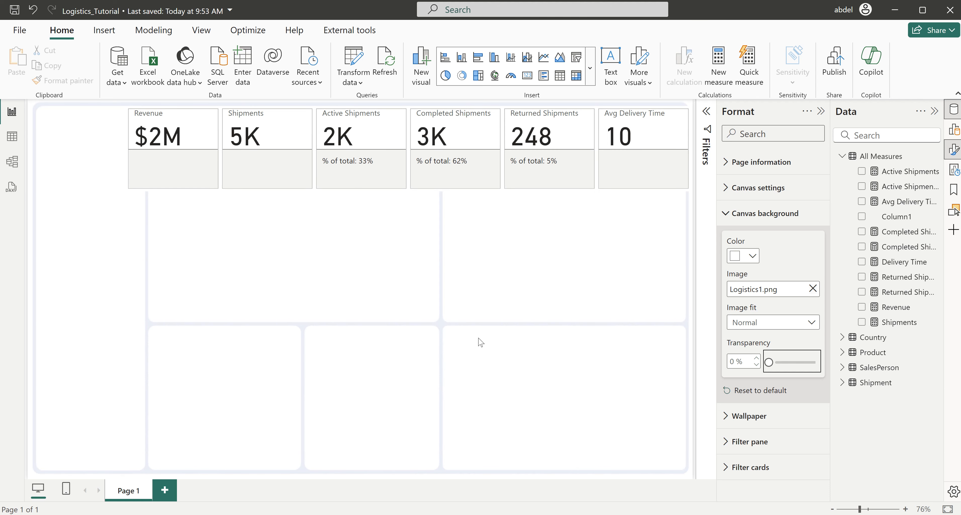
Step: Resize the multi-card visual to fit the band above the two upper chart panels of the background
{"action": "left_click", "coordinate": [127, 192]}
{"action": "left_click_drag", "start_coordinate": [127, 191], "coordinate": [151, 170]}
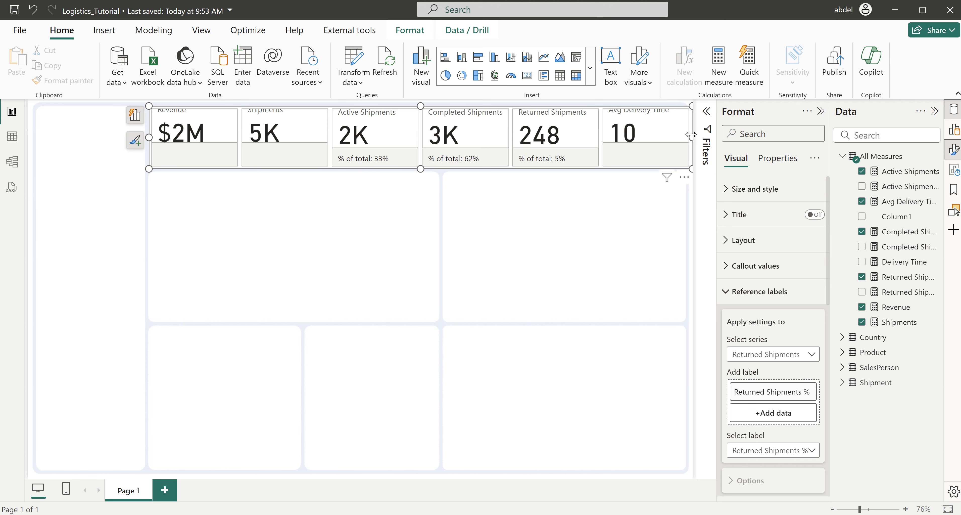
{"action": "left_click_drag", "start_coordinate": [692, 137], "coordinate": [688, 145]}
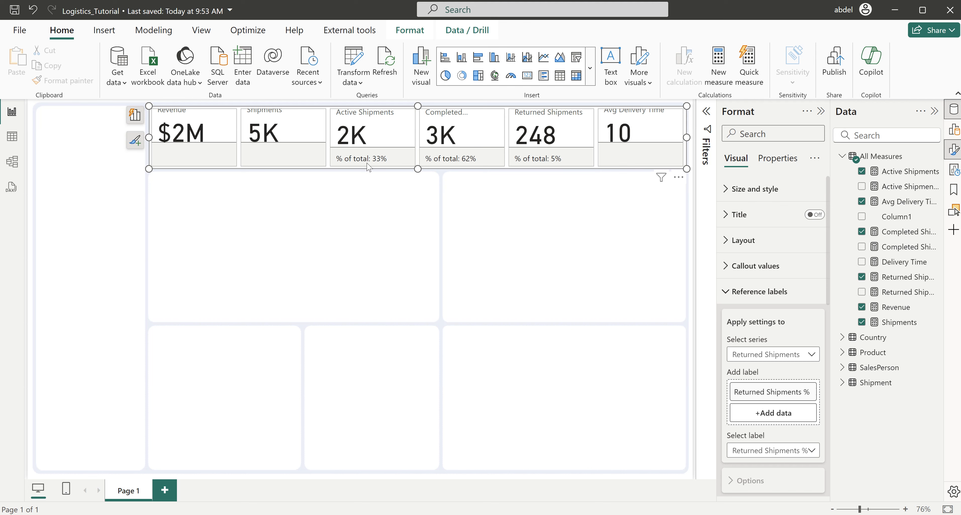
Step: Set the font size of the callout values on all cards to 35
{"action": "scroll", "coordinate": [765, 318], "scroll_direction": "down", "scroll_amount": 2}
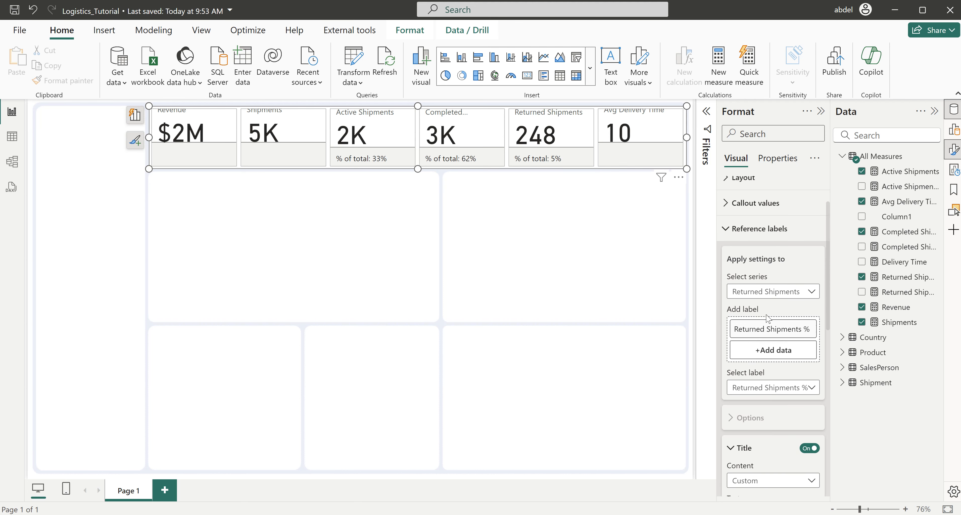
{"action": "left_click", "coordinate": [757, 233]}
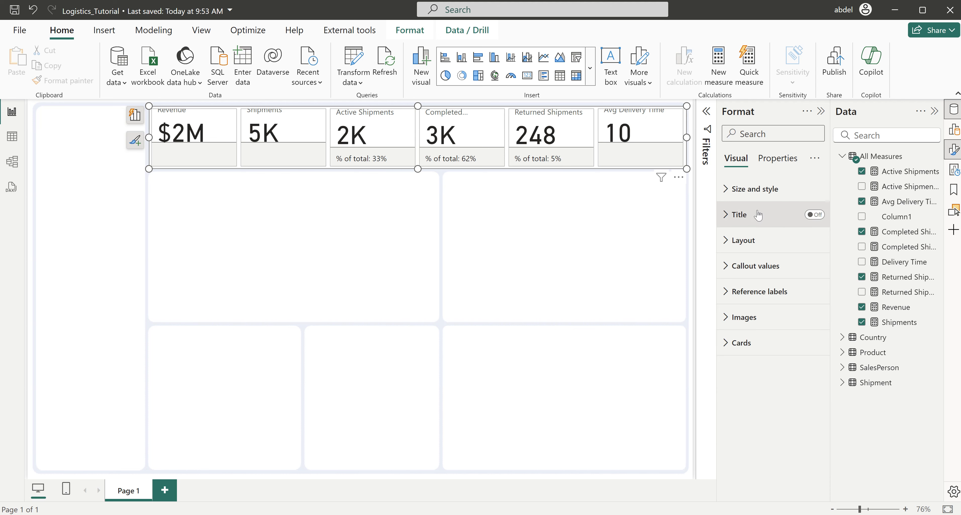
{"action": "left_click", "coordinate": [751, 266]}
{"action": "double_click", "coordinate": [799, 388]}
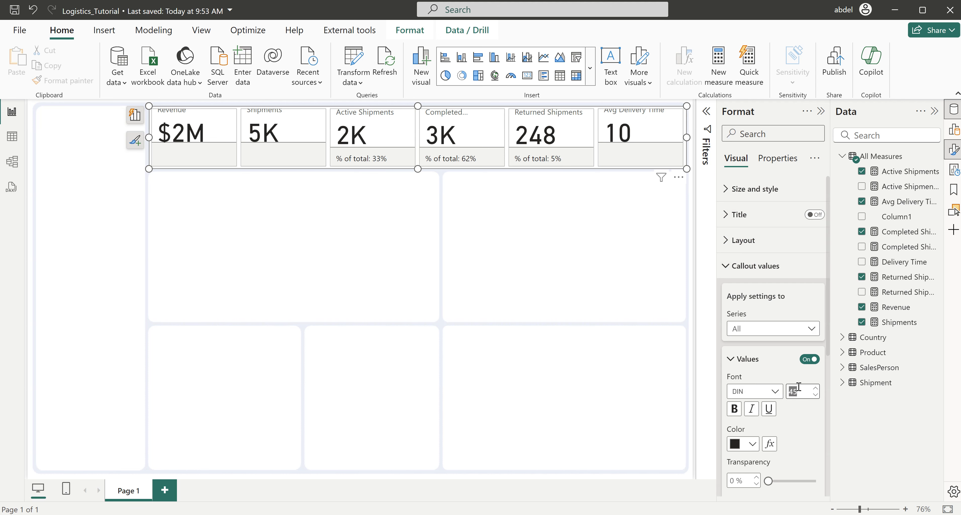
{"action": "type", "text": "35"}
Step: Increase the callout size in the callout values layout of the multi-card visual
{"action": "scroll", "coordinate": [798, 387], "scroll_direction": "down", "scroll_amount": 7}
{"action": "left_click", "coordinate": [748, 380]}
{"action": "scroll", "coordinate": [756, 387], "scroll_direction": "down", "scroll_amount": 2}
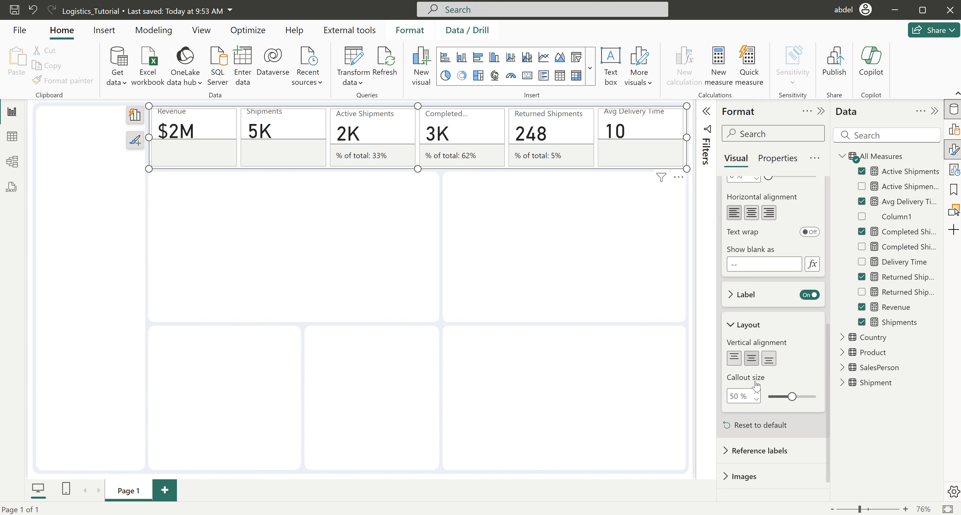
{"action": "scroll", "coordinate": [756, 387], "scroll_direction": "down", "scroll_amount": 1}
{"action": "left_click_drag", "start_coordinate": [791, 379], "coordinate": [800, 379]}
{"action": "scroll", "coordinate": [800, 379], "scroll_direction": "up", "scroll_amount": 10}
{"action": "left_click", "coordinate": [756, 360]}
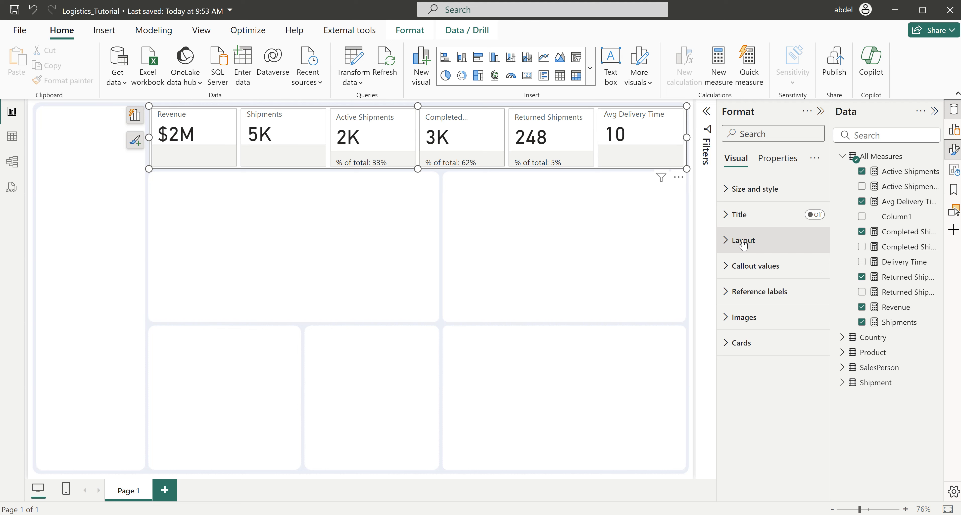
Step: Turn off the background of the reference labels in the multi-card visual
{"action": "left_click", "coordinate": [743, 242]}
{"action": "left_click", "coordinate": [742, 242]}
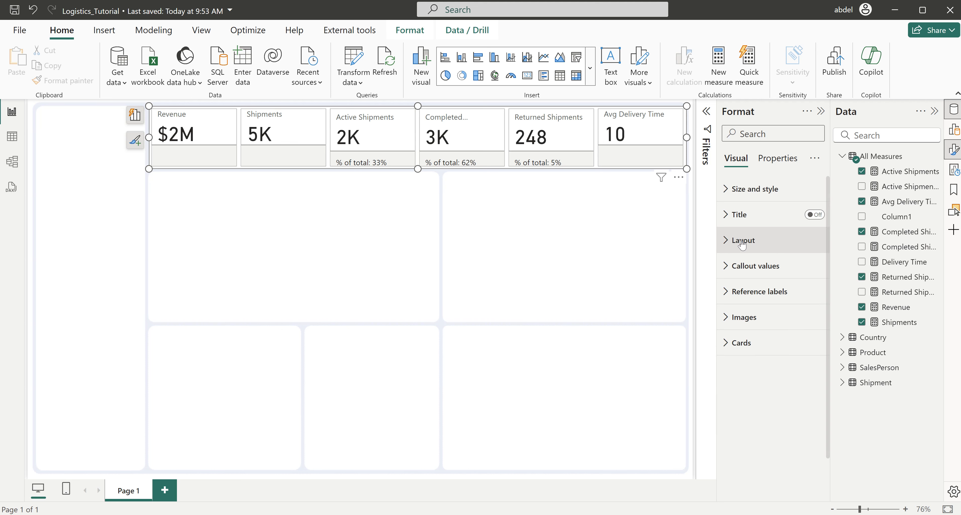
{"action": "left_click", "coordinate": [745, 295]}
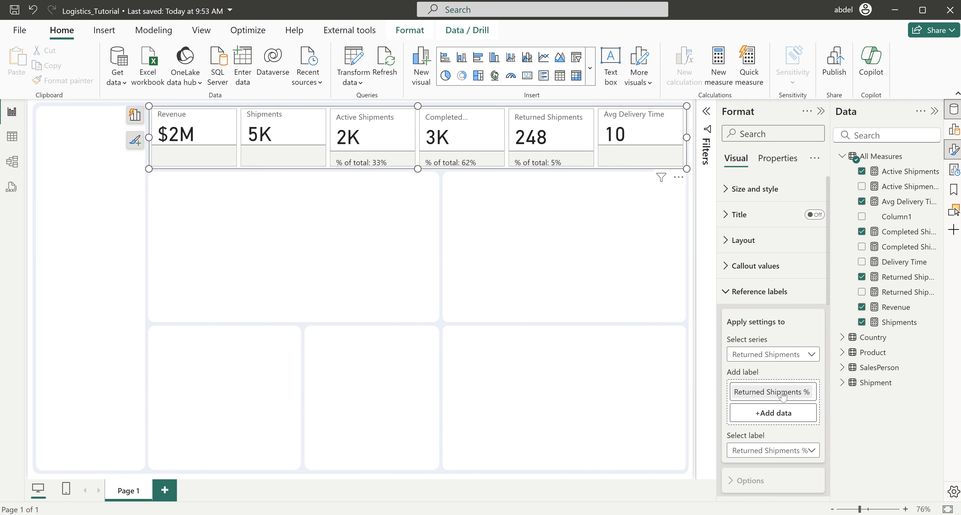
{"action": "scroll", "coordinate": [763, 297], "scroll_direction": "down", "scroll_amount": 2}
{"action": "left_click", "coordinate": [762, 295]}
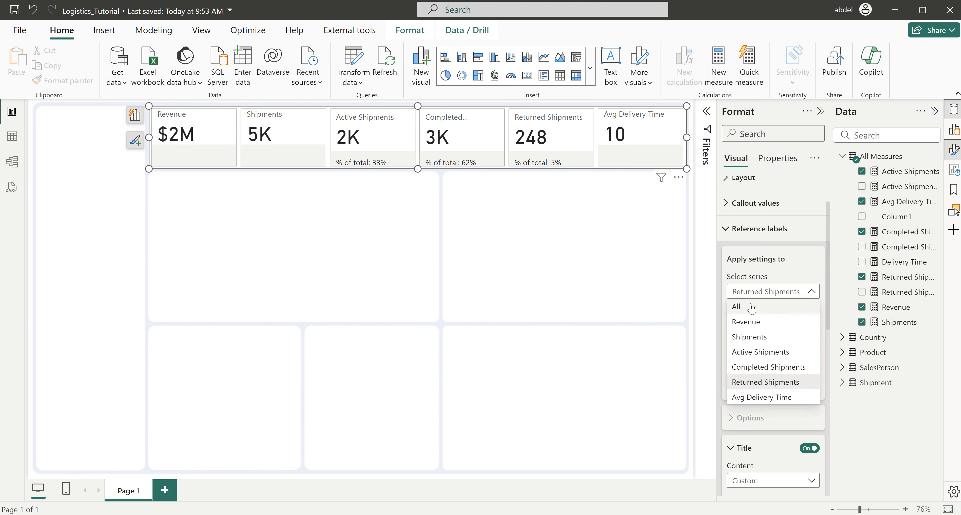
{"action": "key", "text": "Escape"}
{"action": "scroll", "coordinate": [773, 308], "scroll_direction": "down", "scroll_amount": 10}
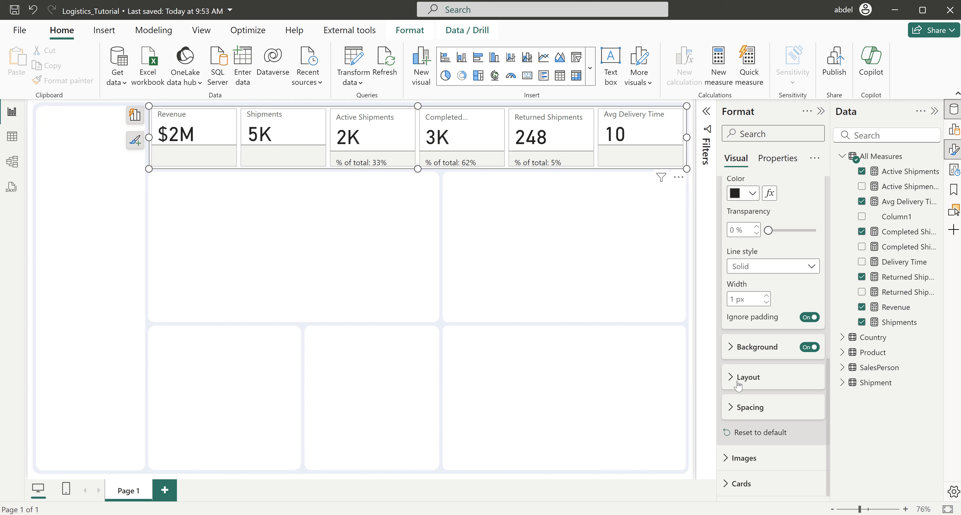
{"action": "left_click", "coordinate": [807, 347]}
Step: Change the shape of all cards to Rounded Rectangle
{"action": "left_click", "coordinate": [742, 483]}
{"action": "scroll", "coordinate": [774, 335], "scroll_direction": "down", "scroll_amount": 6}
{"action": "left_click", "coordinate": [747, 310]}
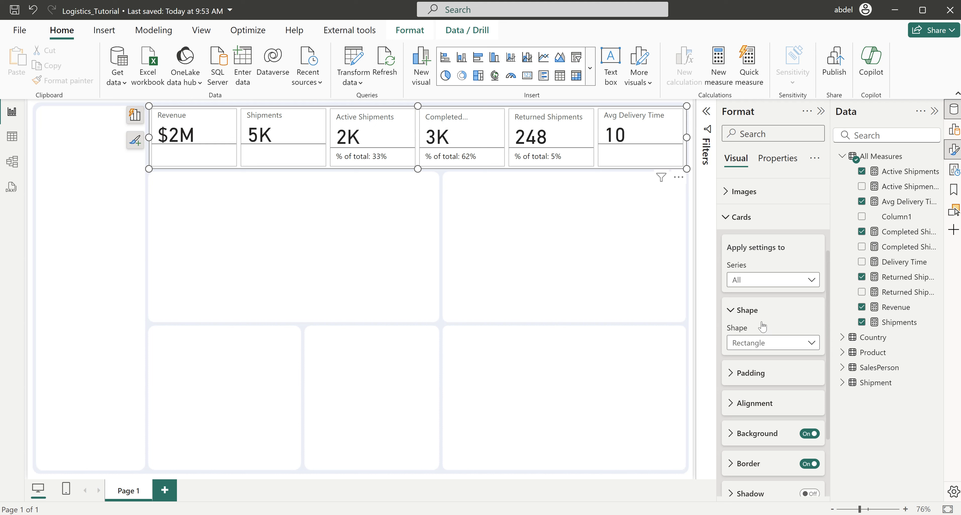
{"action": "left_click", "coordinate": [765, 342]}
{"action": "left_click", "coordinate": [757, 375]}
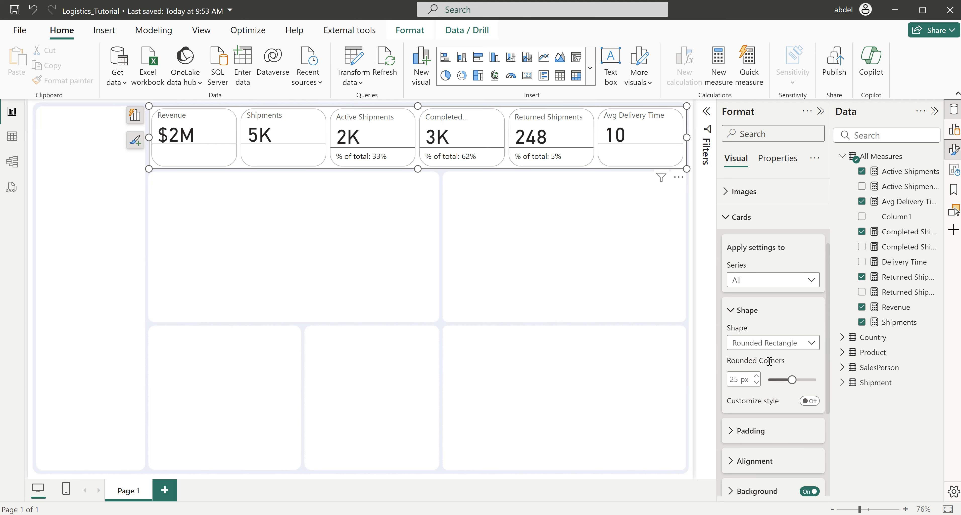